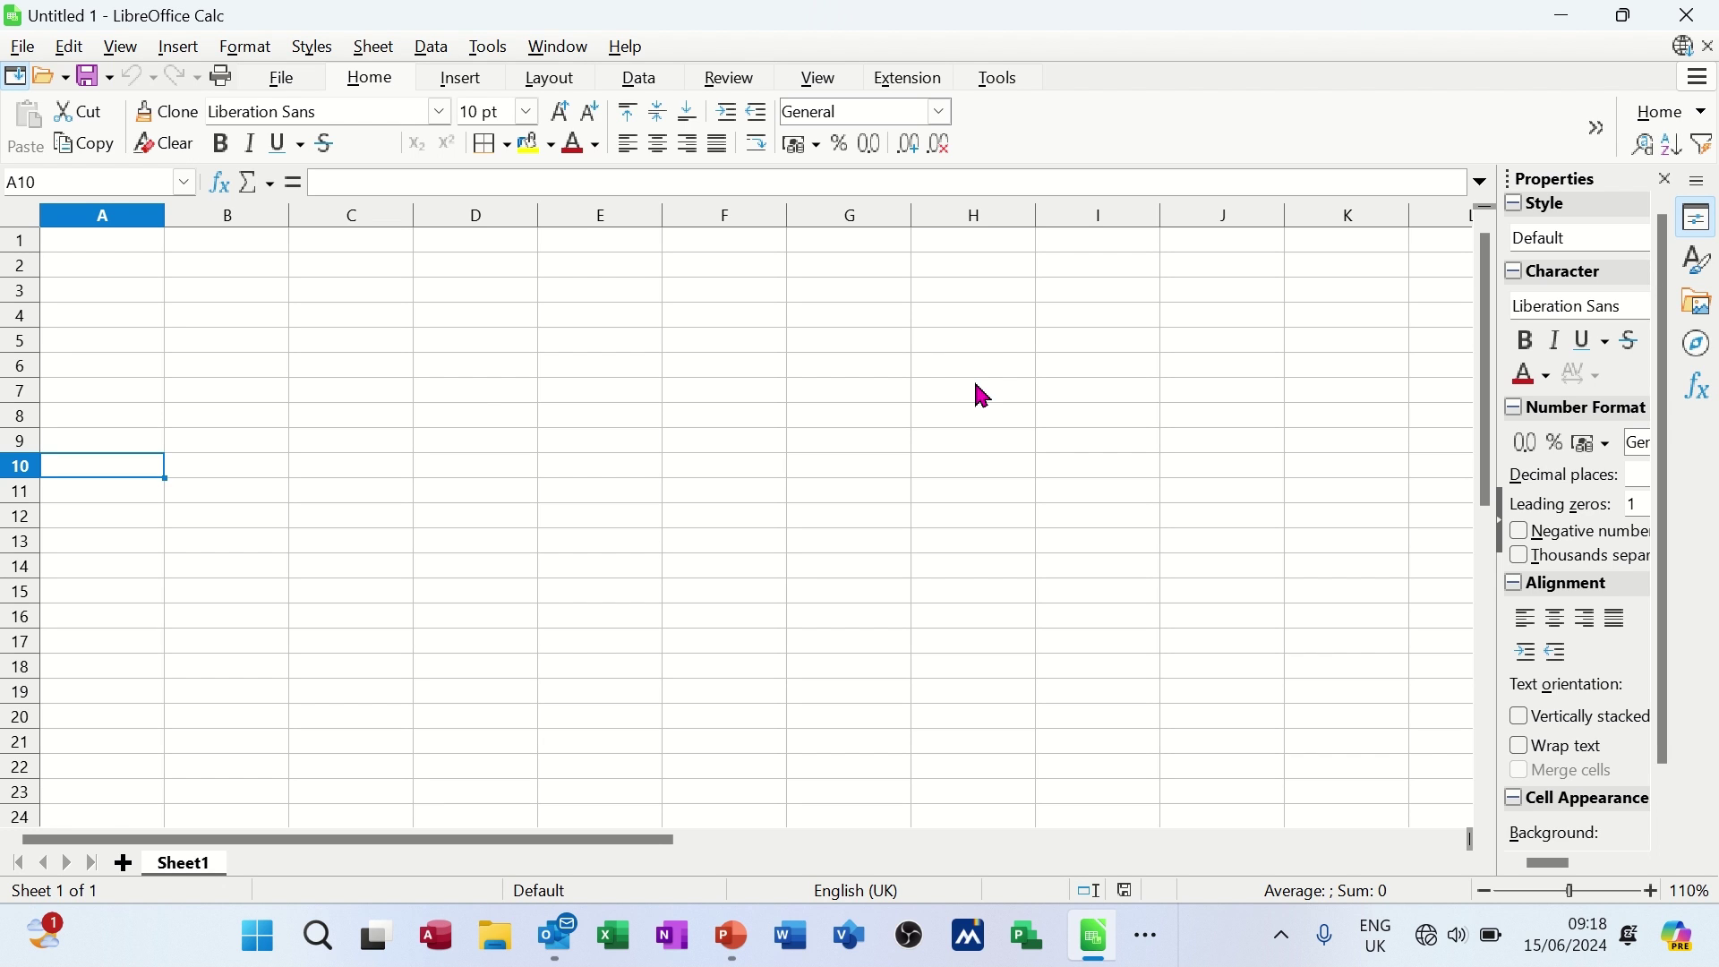
Move around the sheet, selecting column B and row 4, then return to A1
left_click(244, 279)
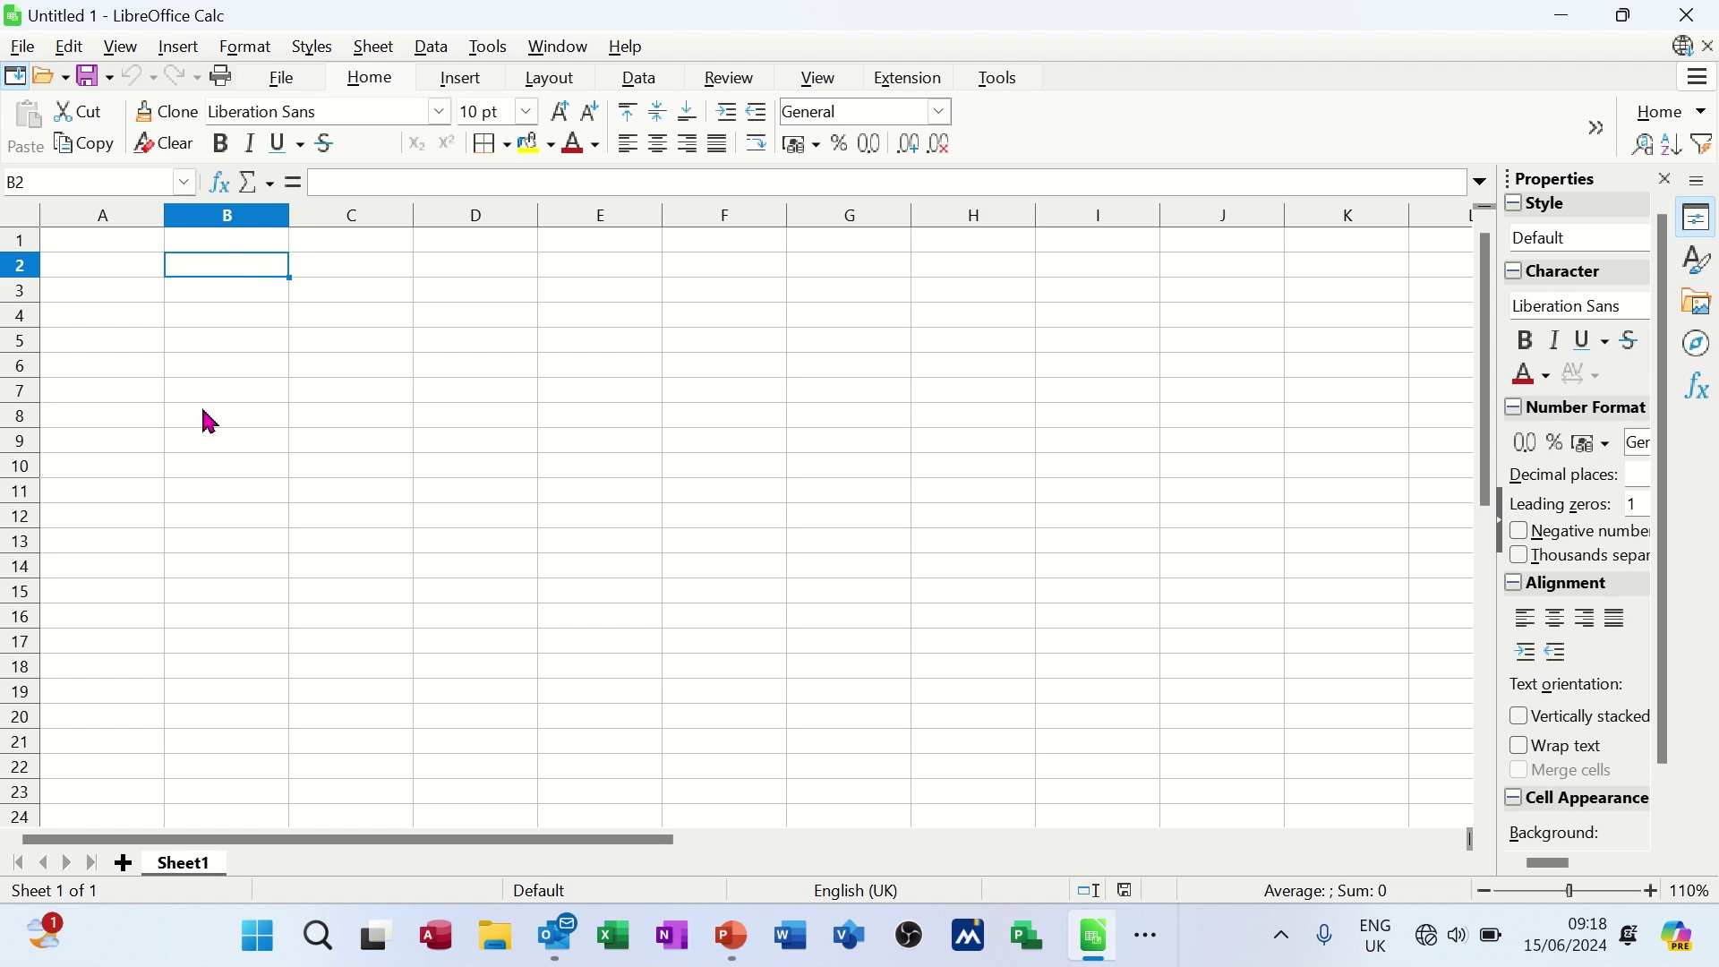
left_click(217, 306)
left_click(291, 299)
left_click(442, 289)
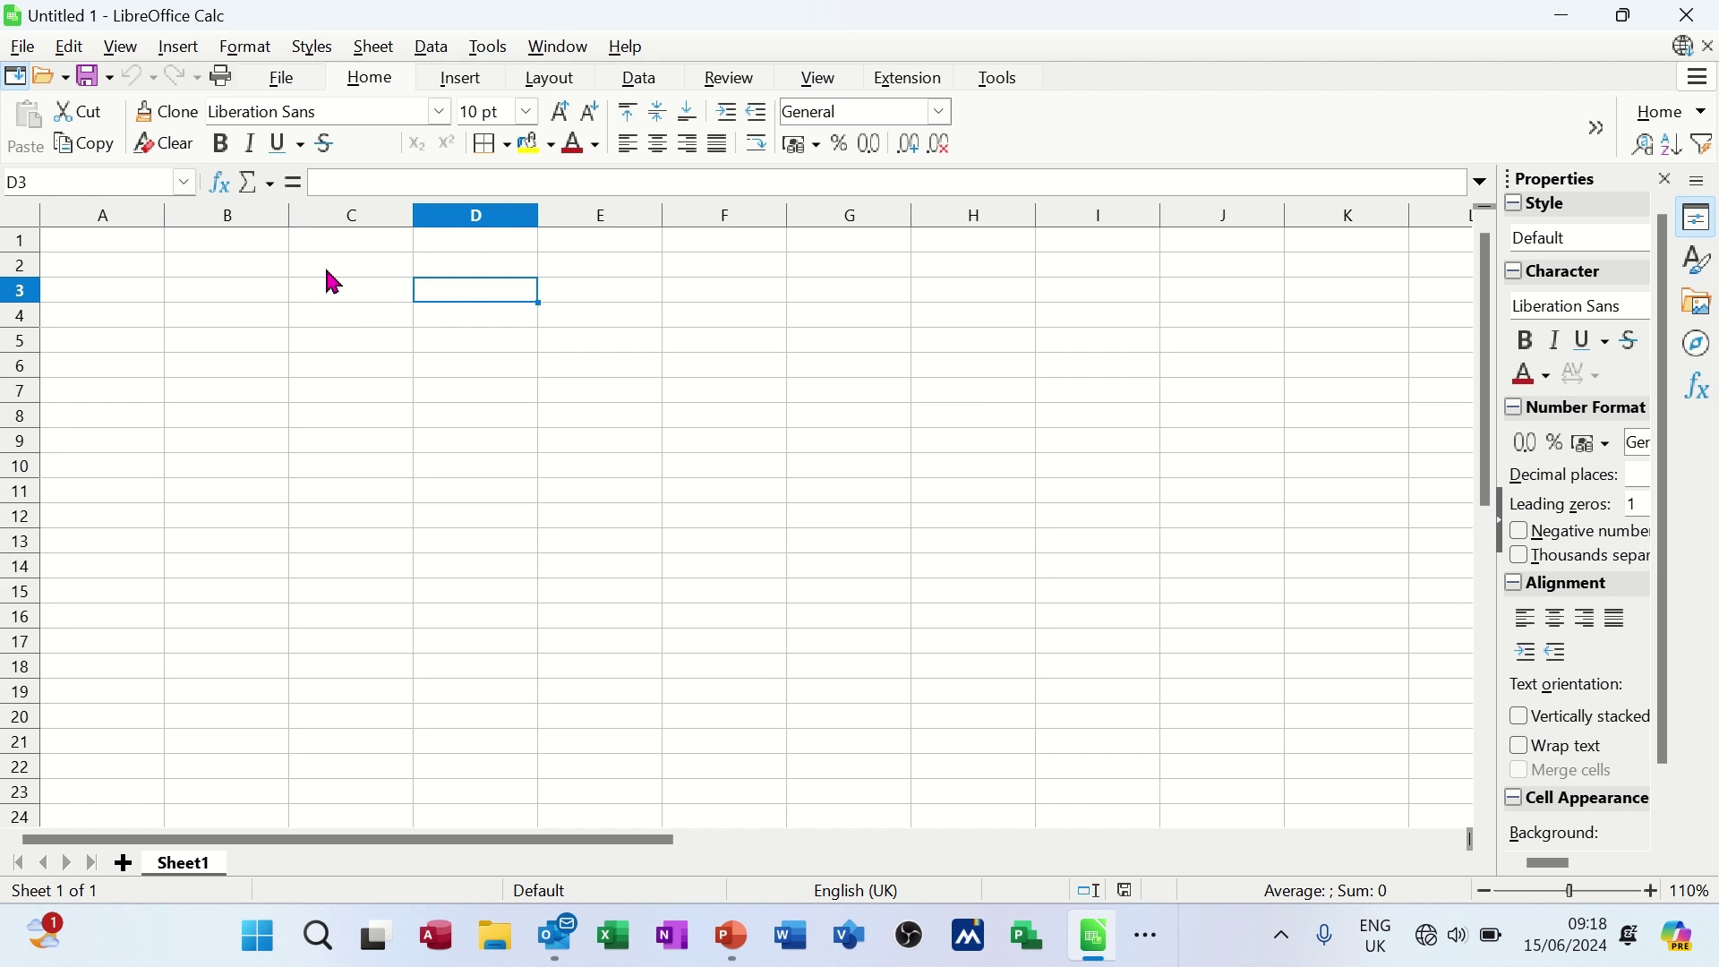
left_click(231, 219)
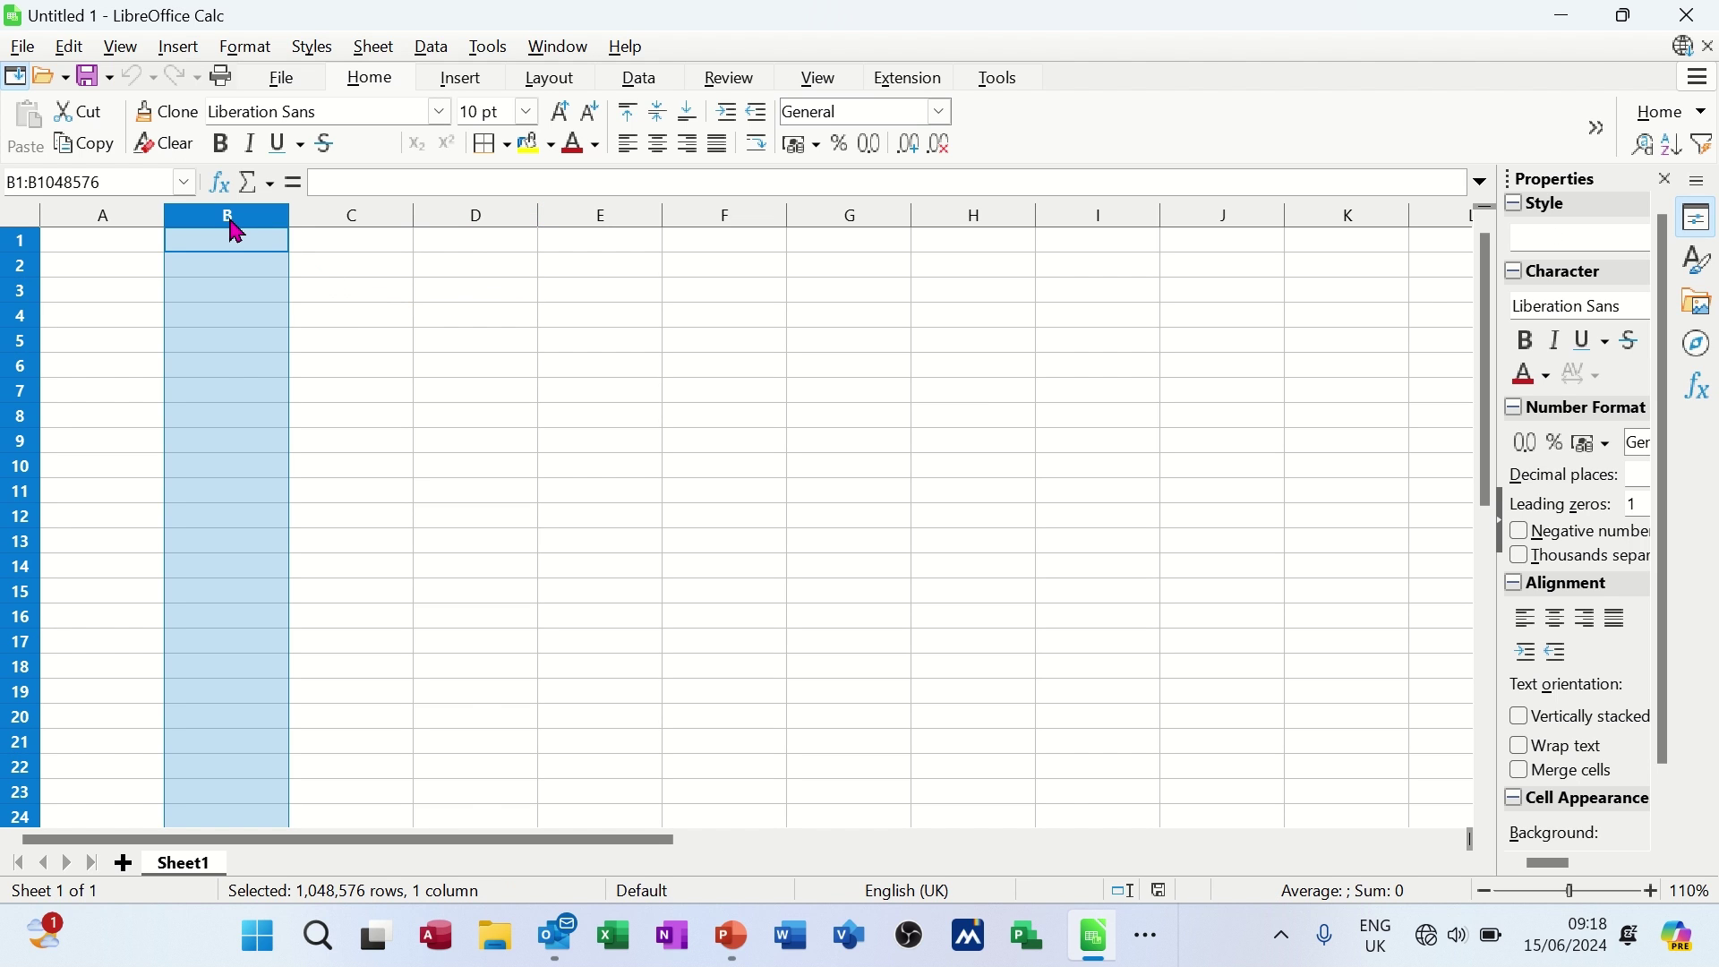
left_click(21, 318)
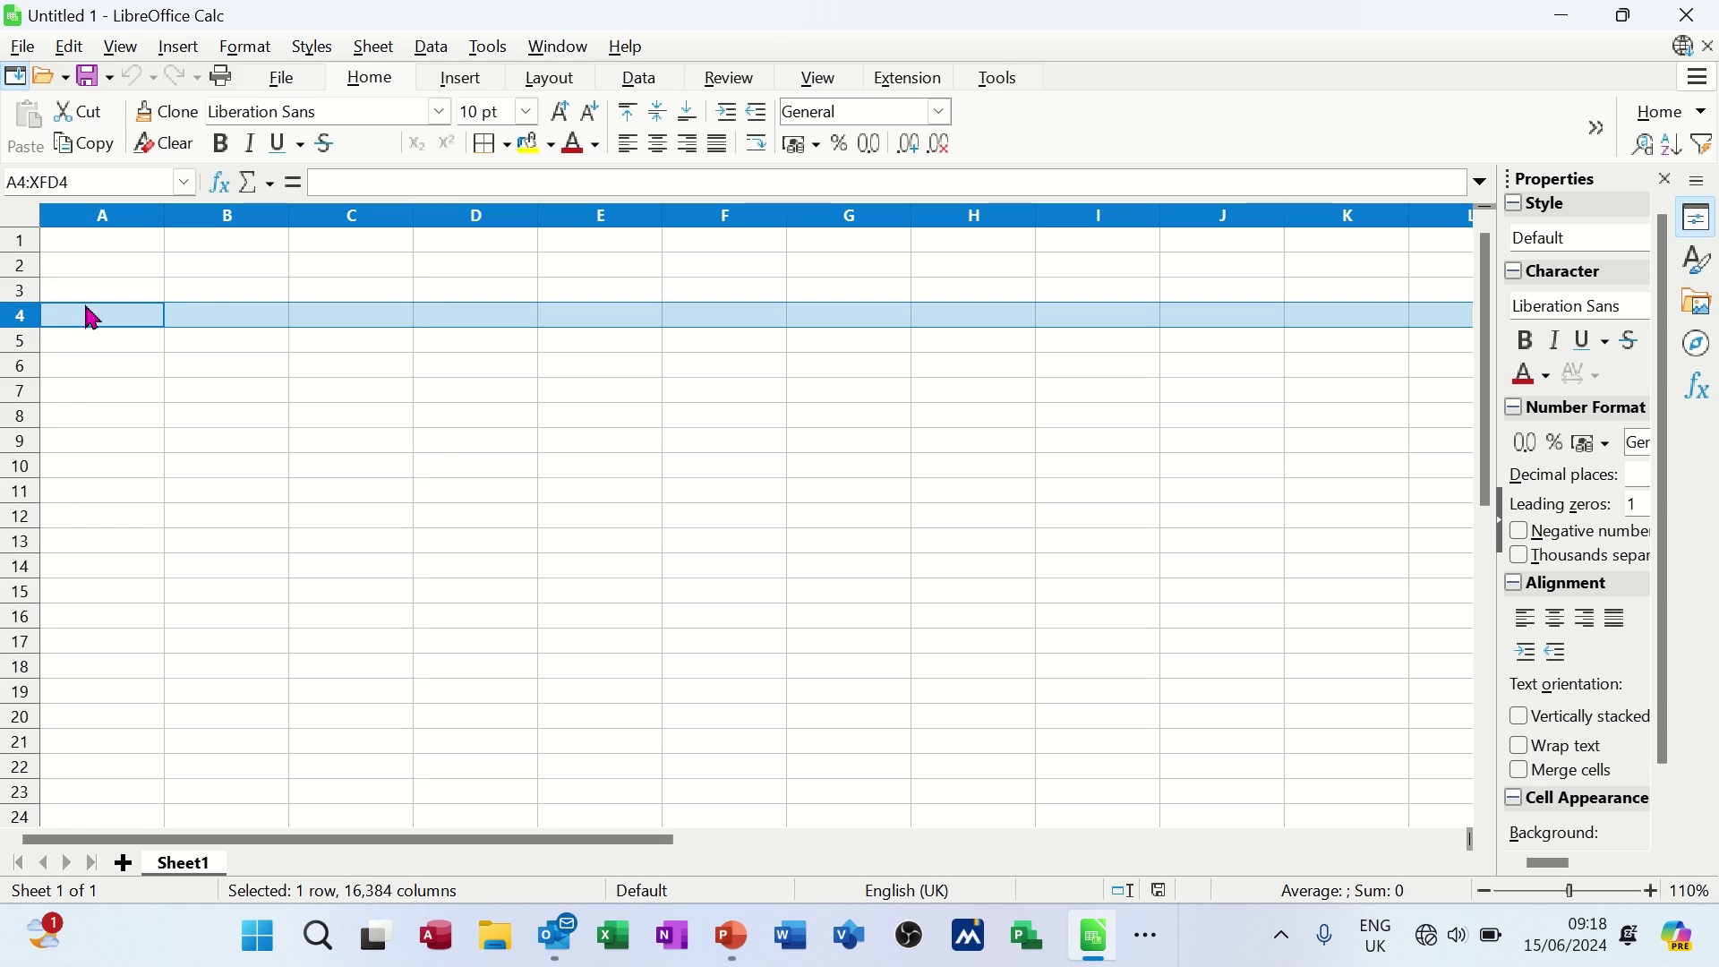
left_click(213, 318)
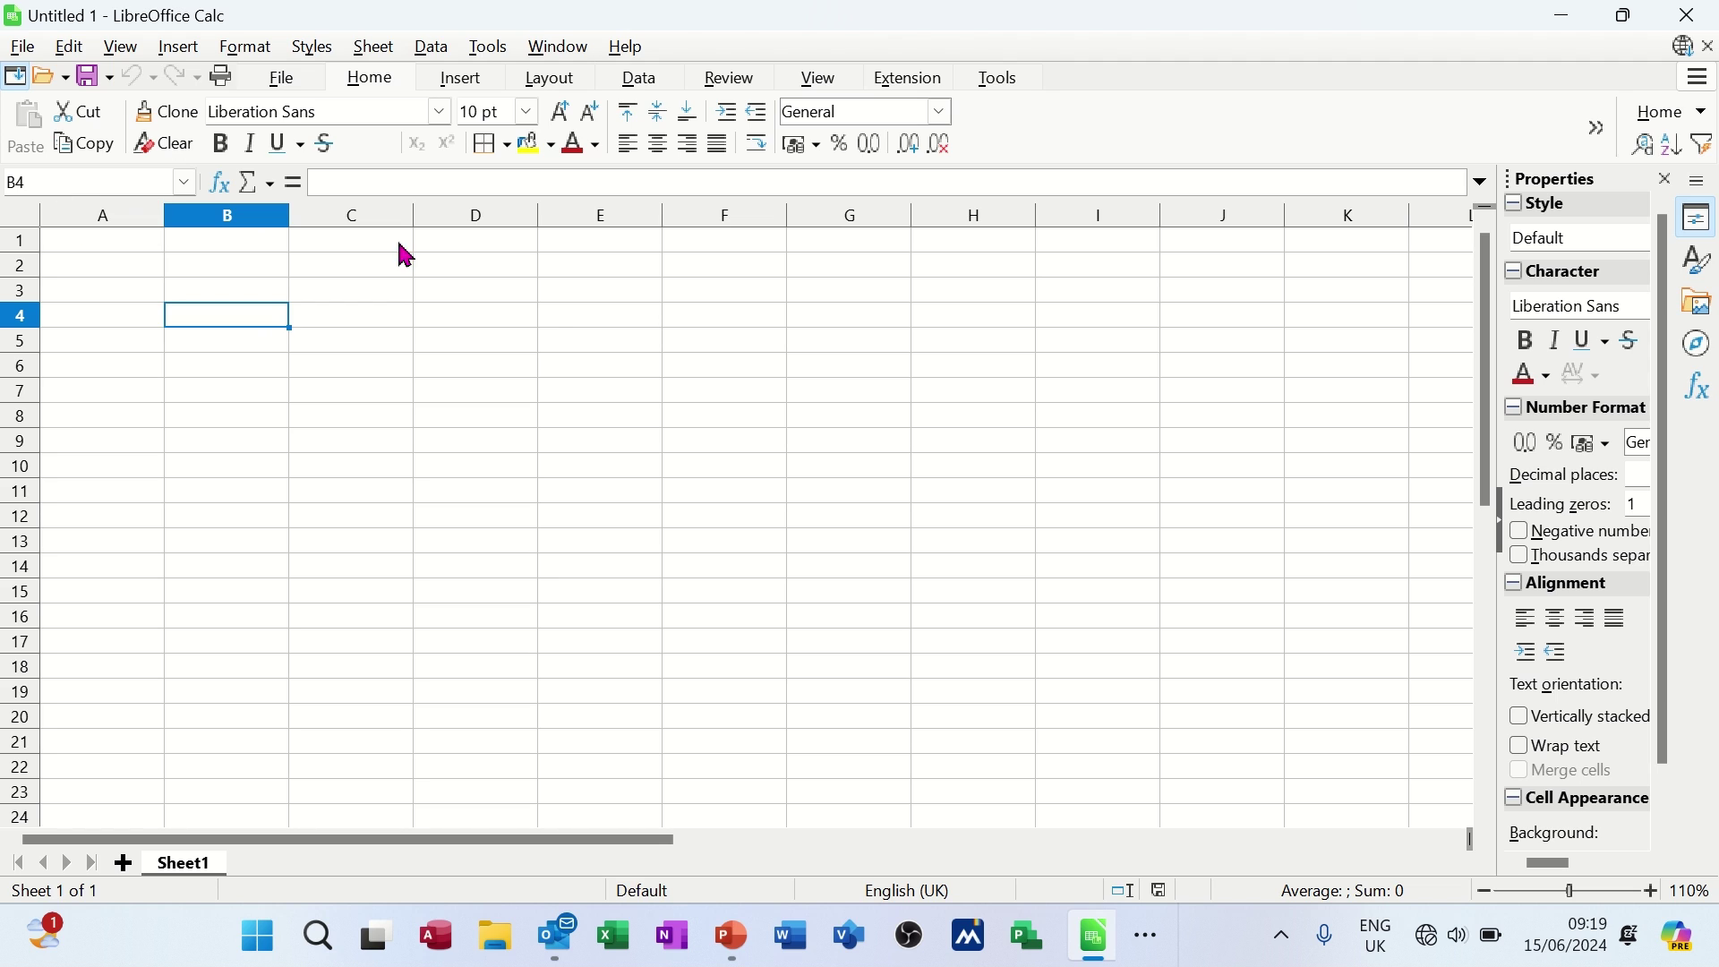
left_click(498, 324)
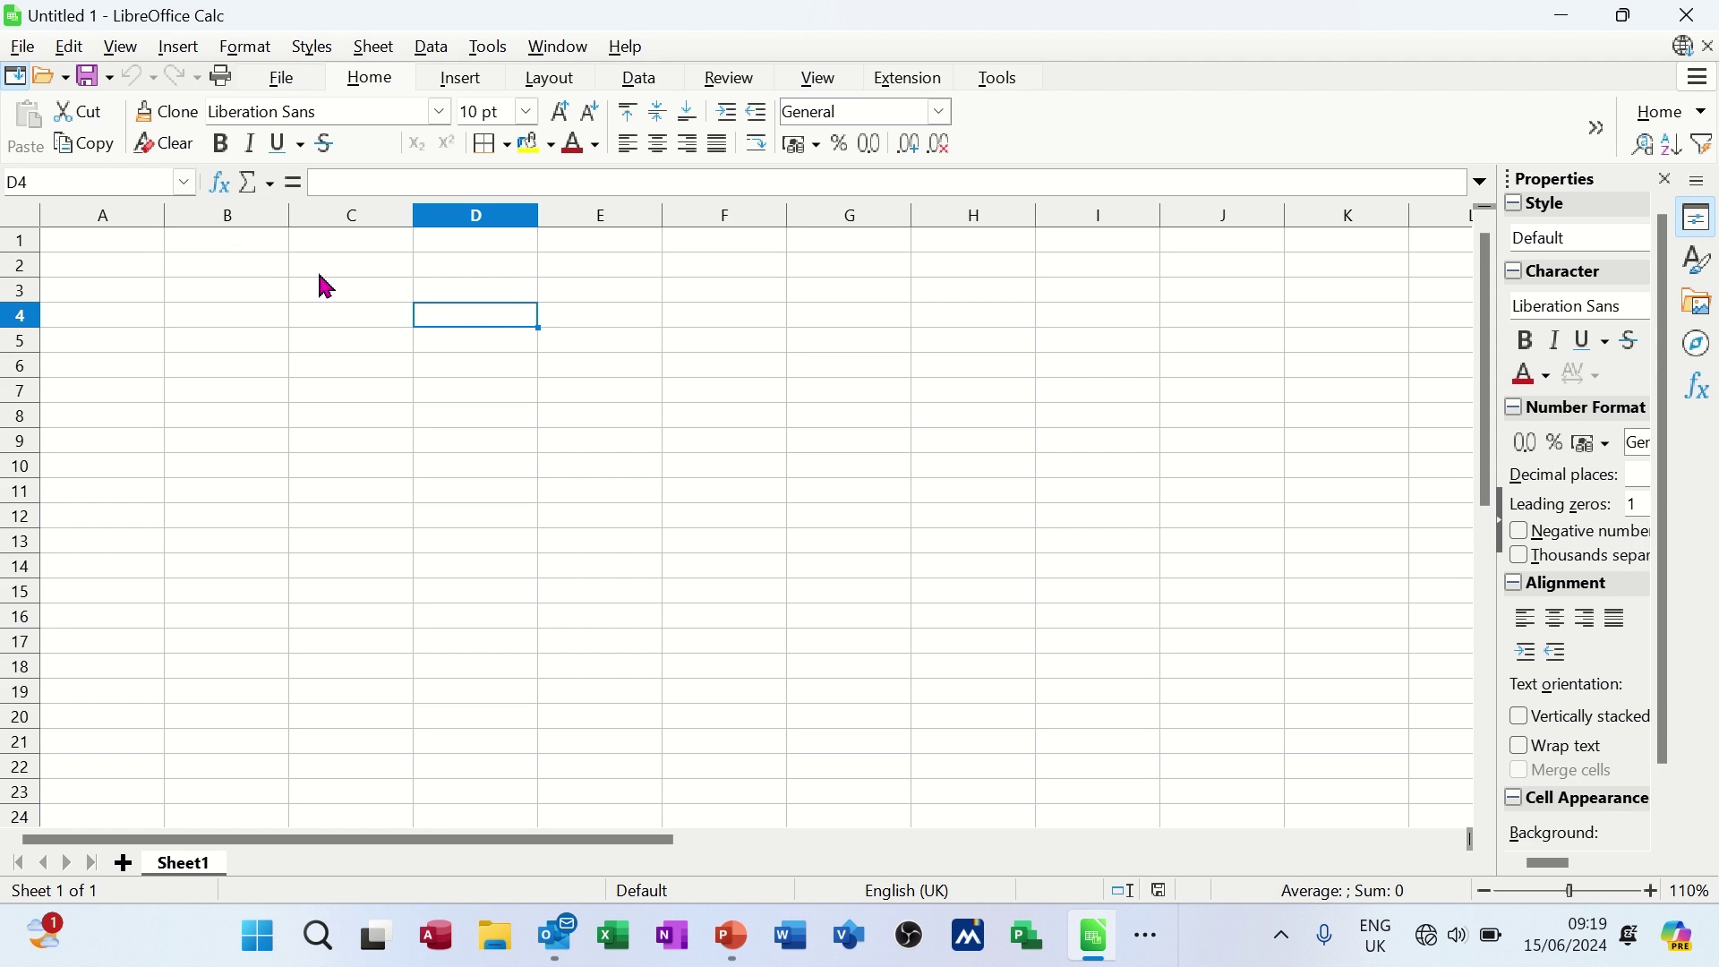
left_click(135, 249)
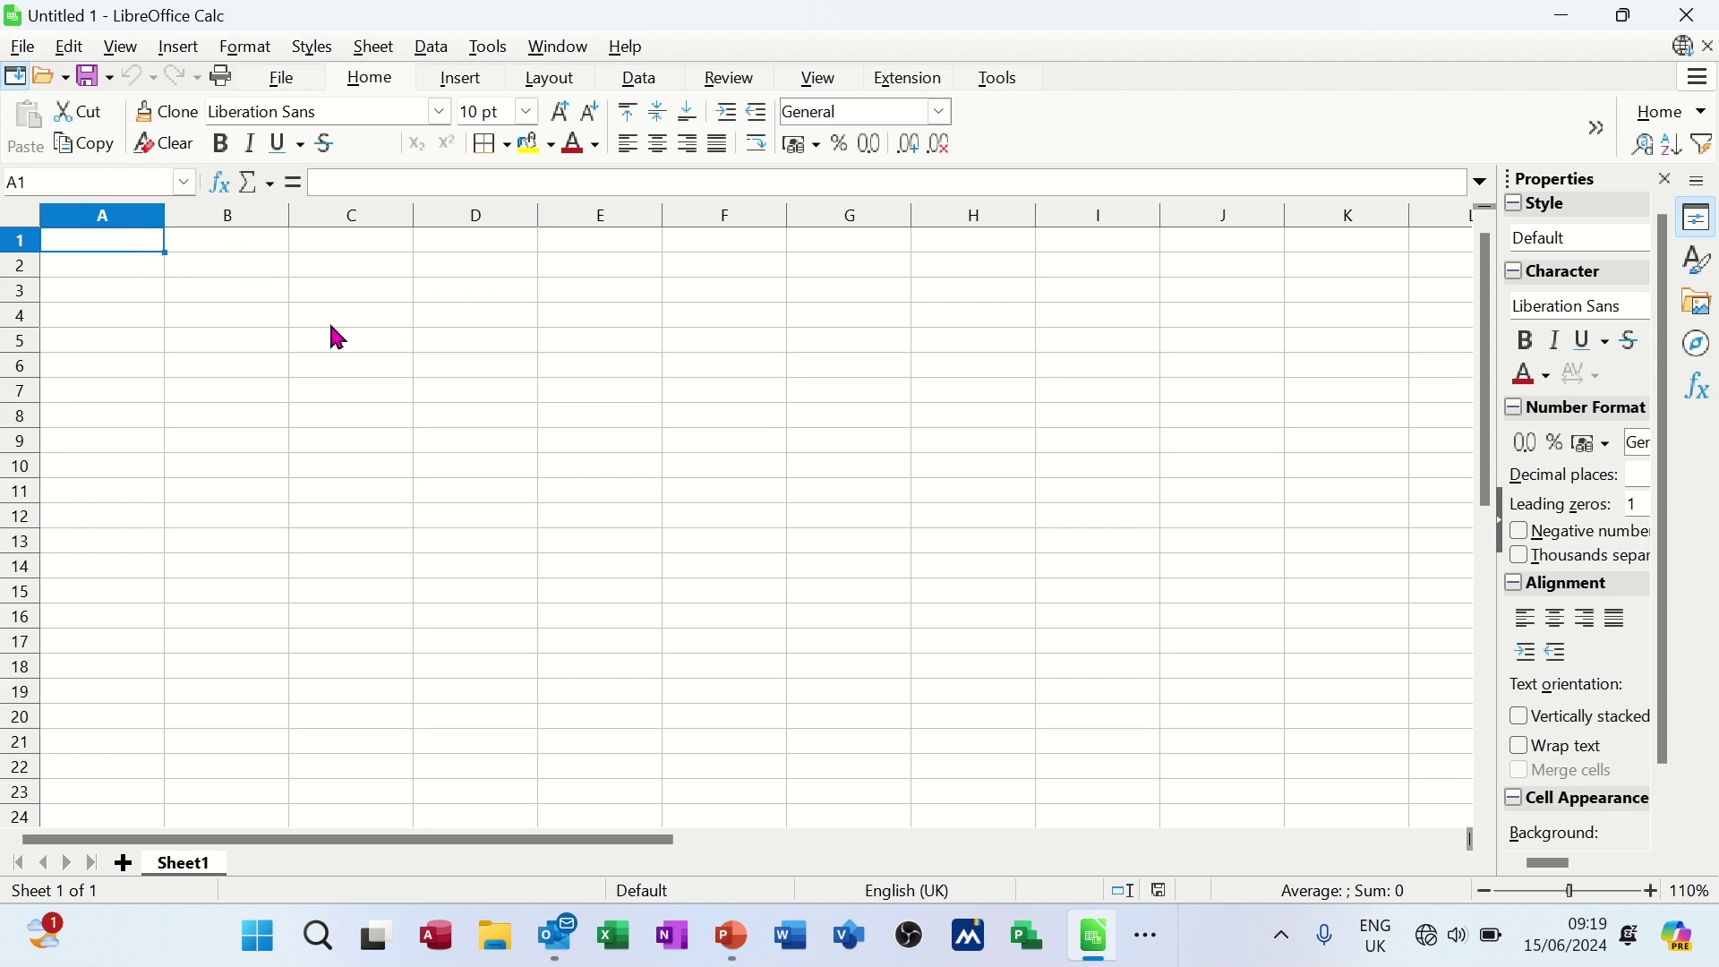
scroll(339, 339, "up", 6, "ctrl")
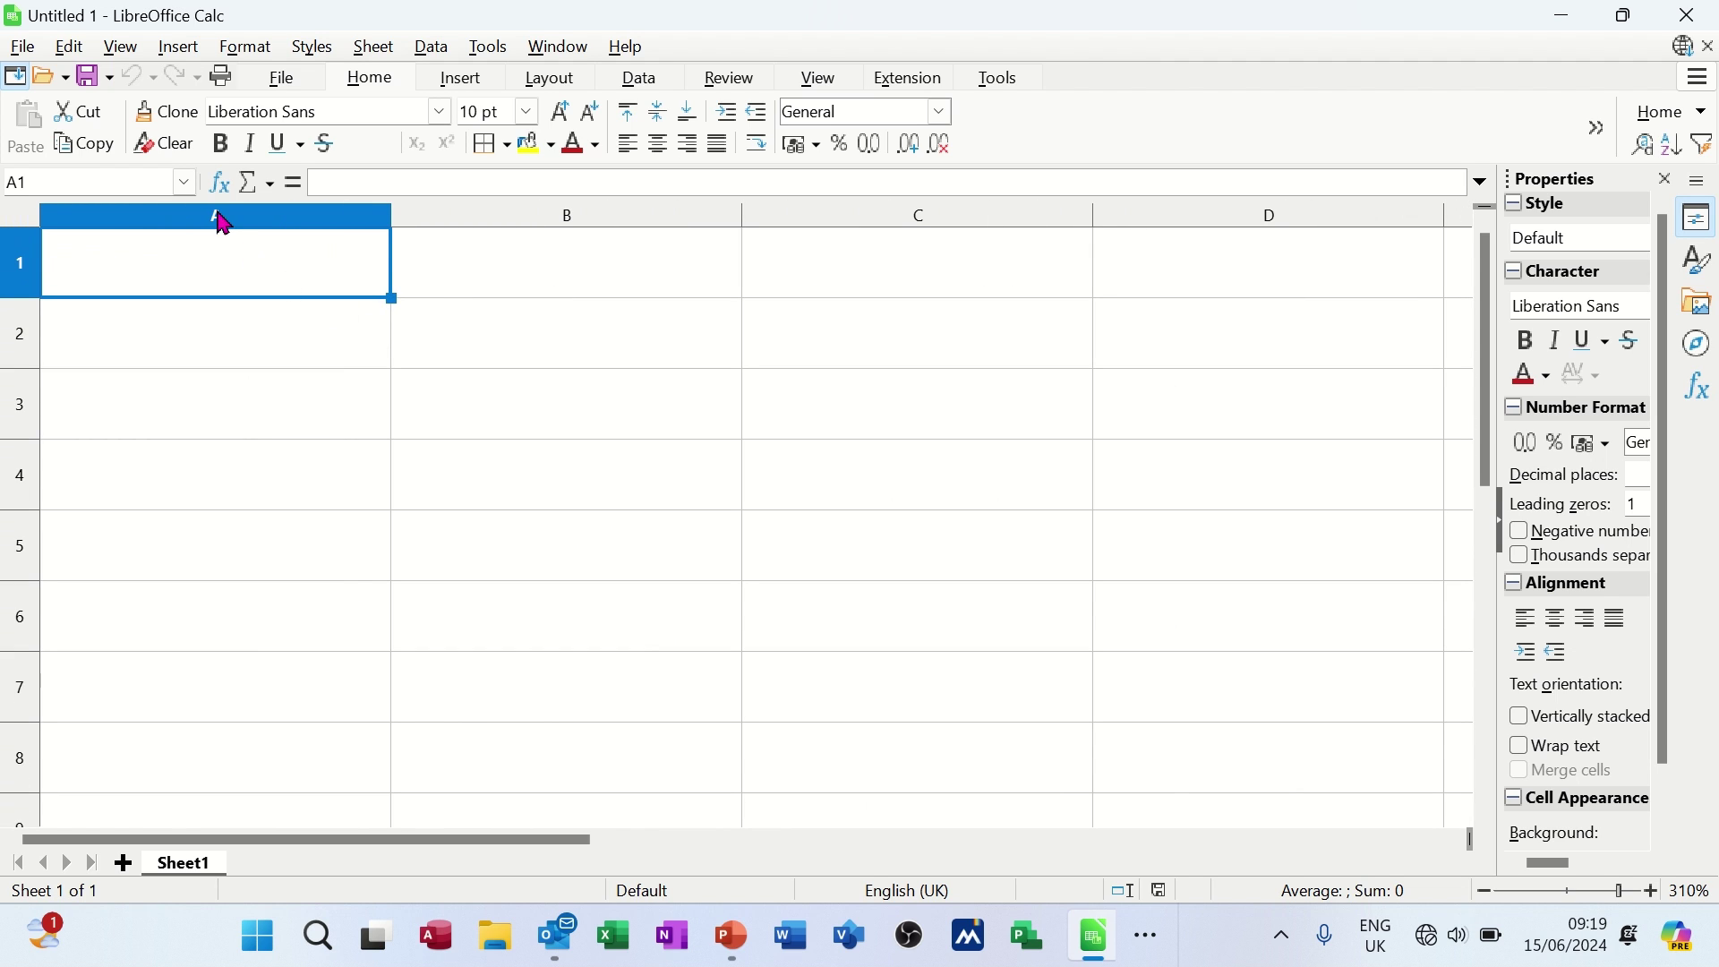
Enter 'Steve' in bold in A1 and plain in A2
left_click(221, 143)
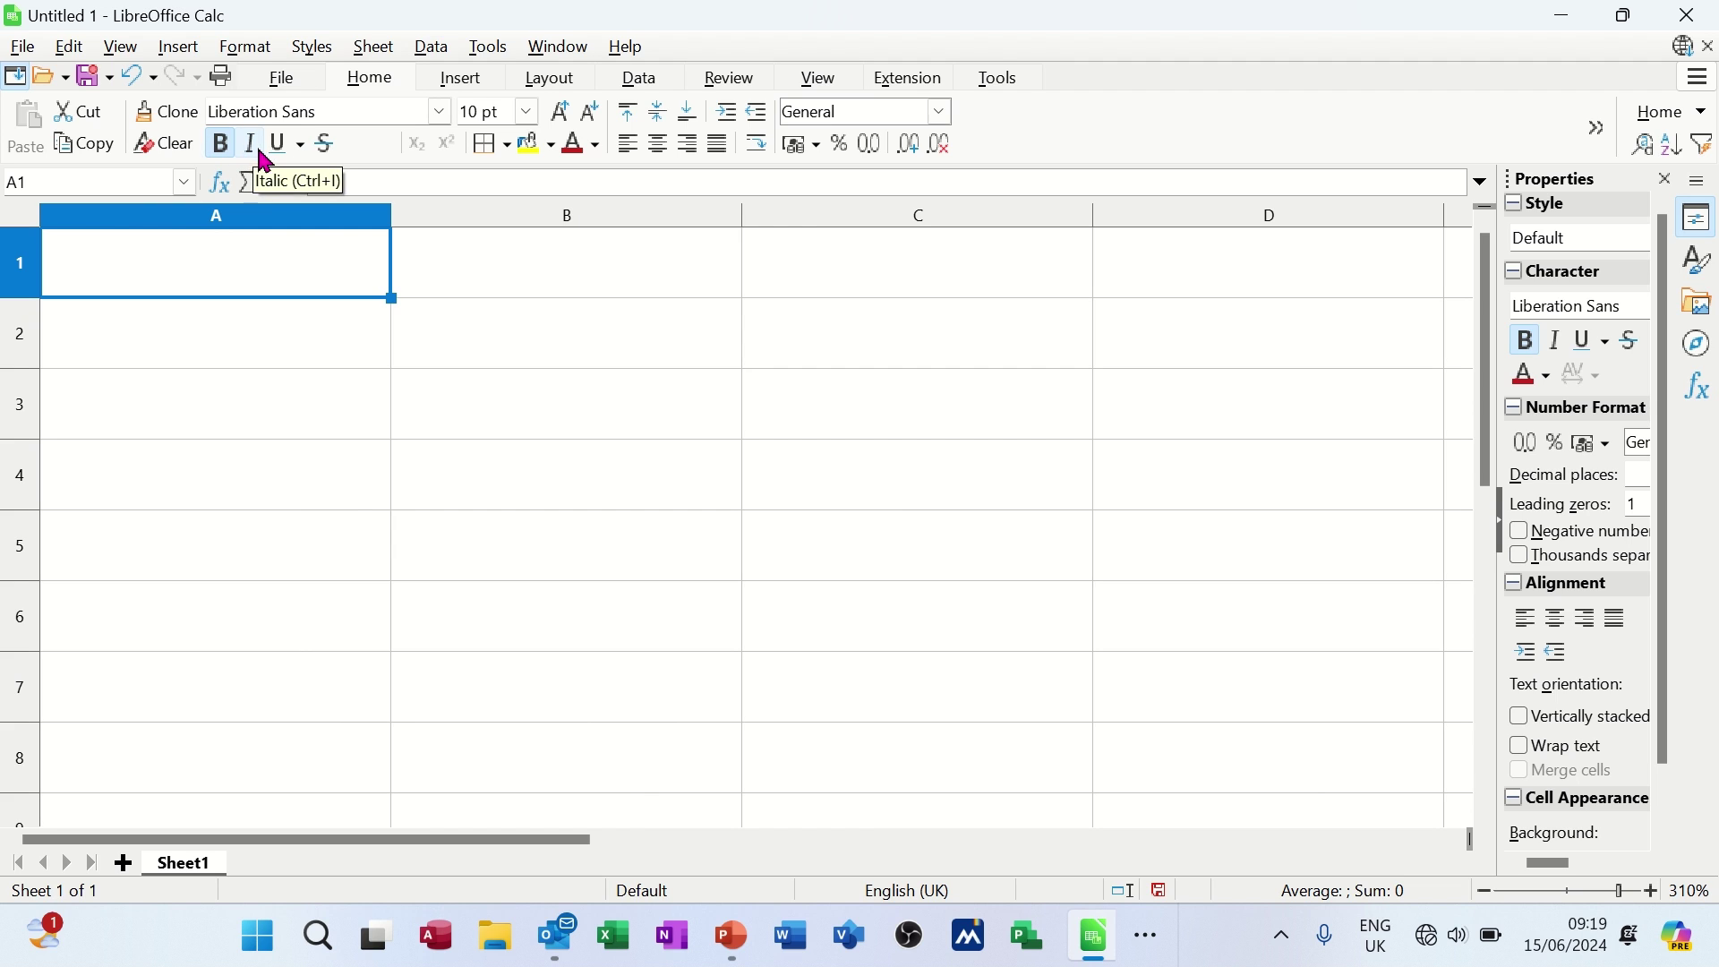
type("S")
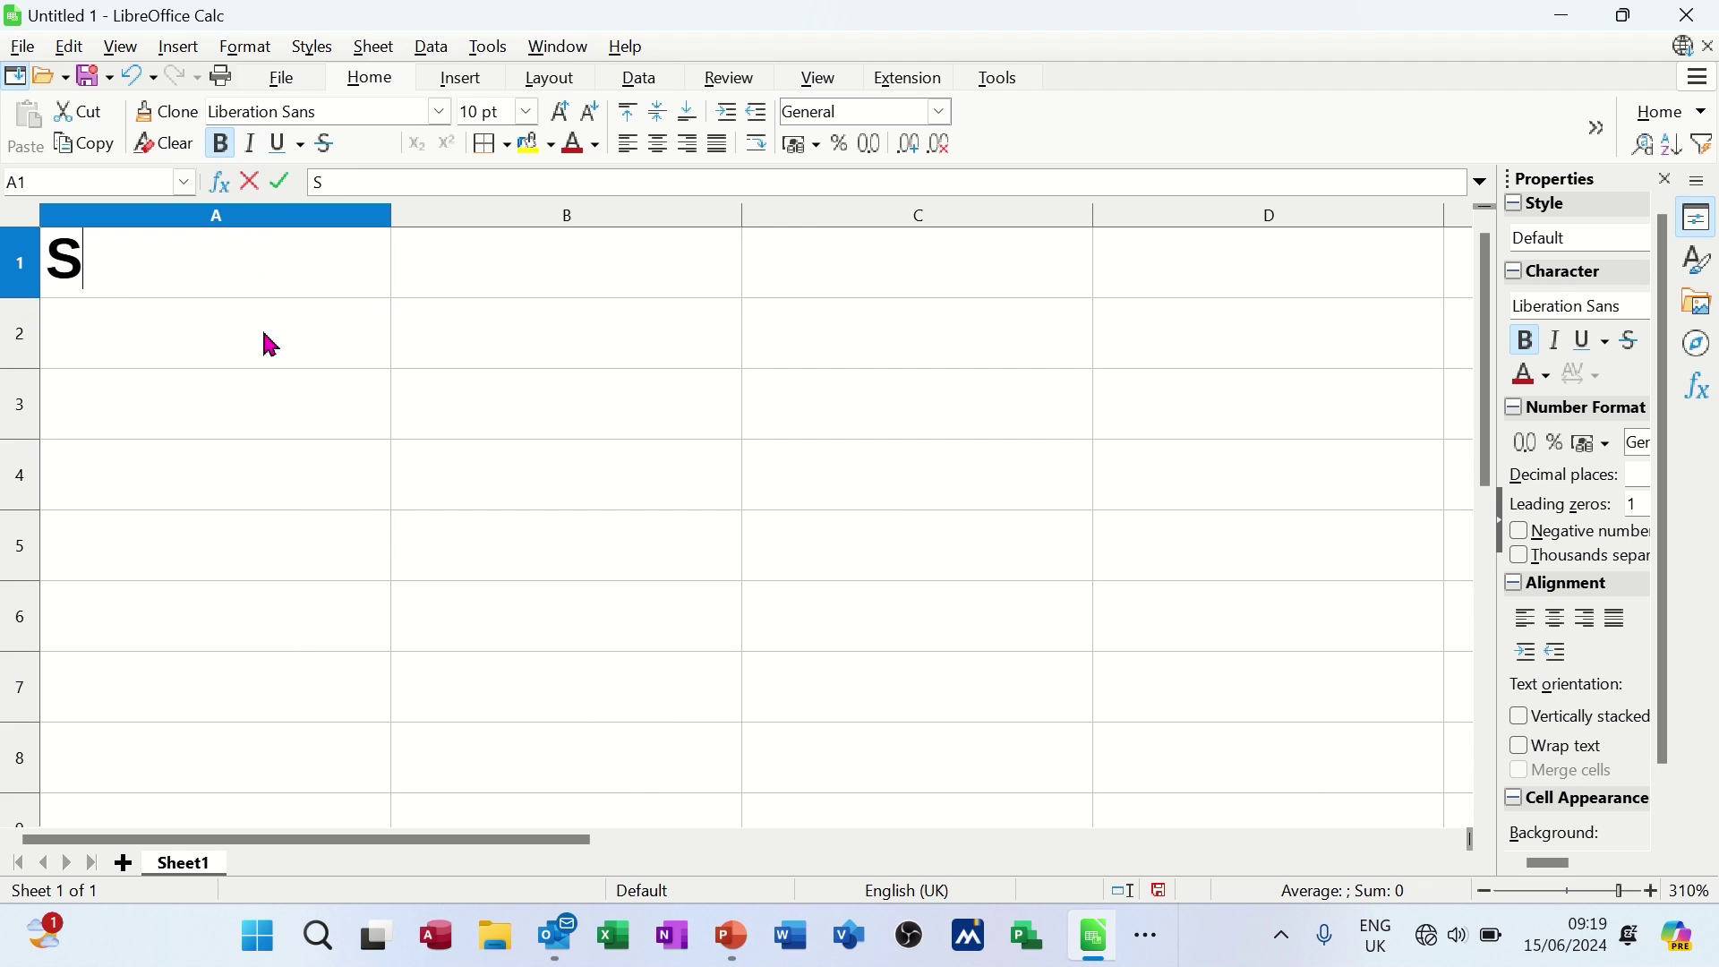
type("teve")
key("Return")
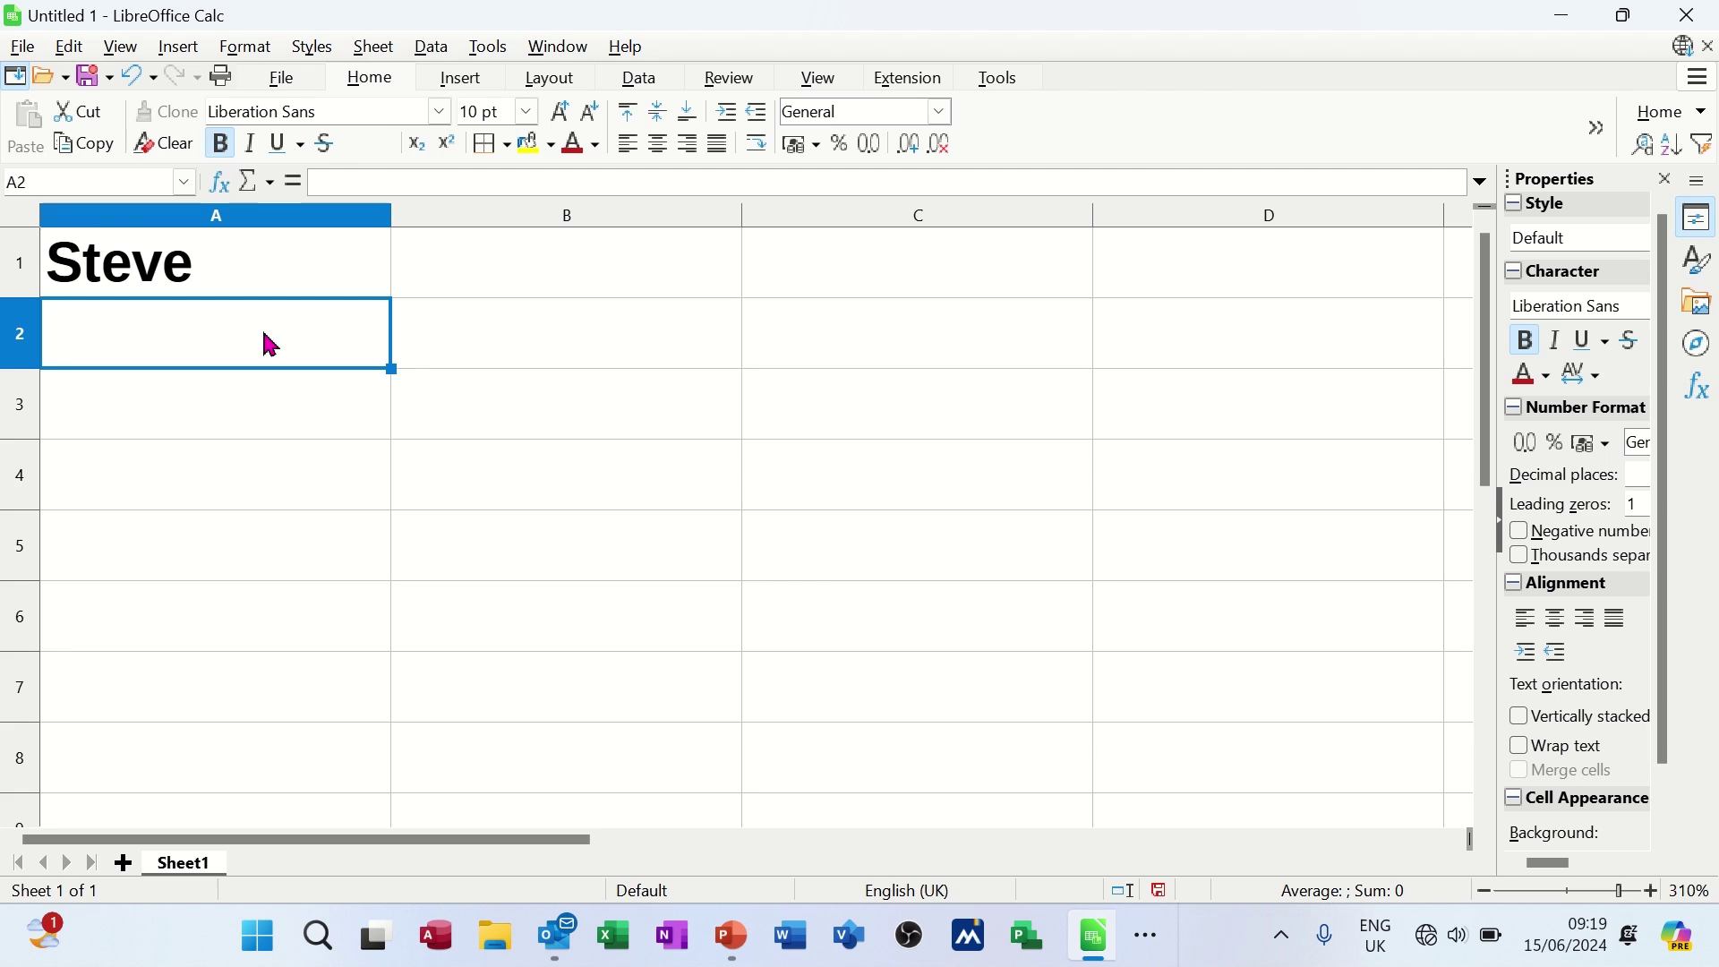
type("Steve")
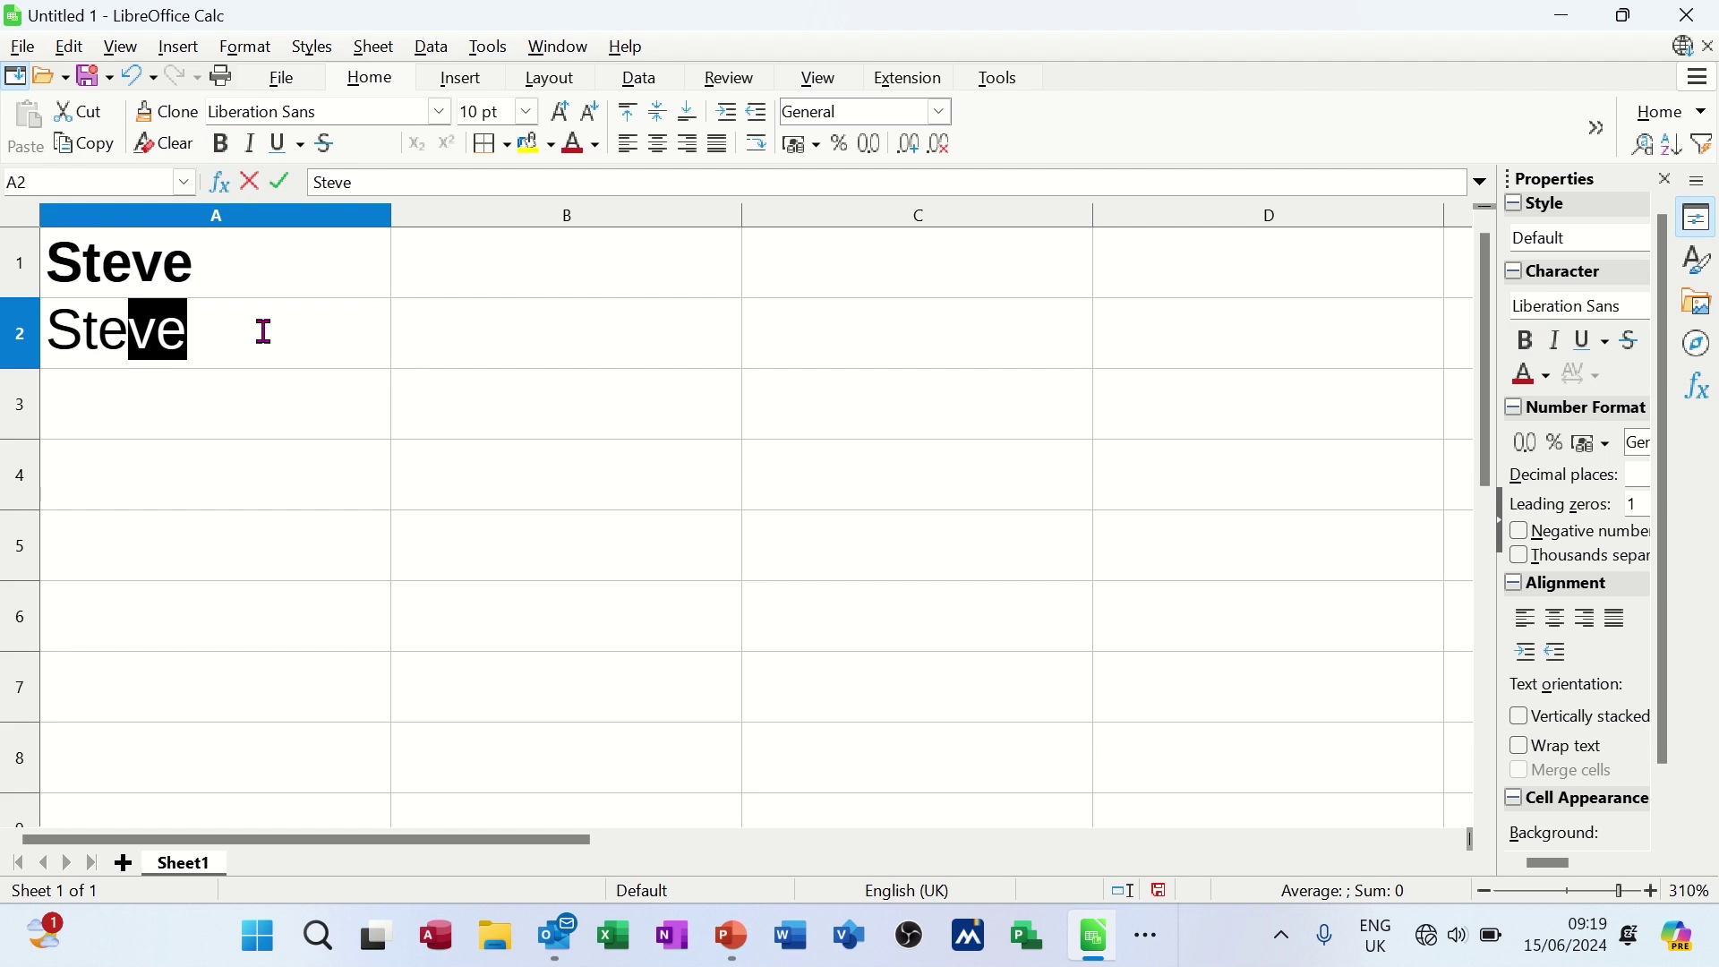
left_click(534, 364)
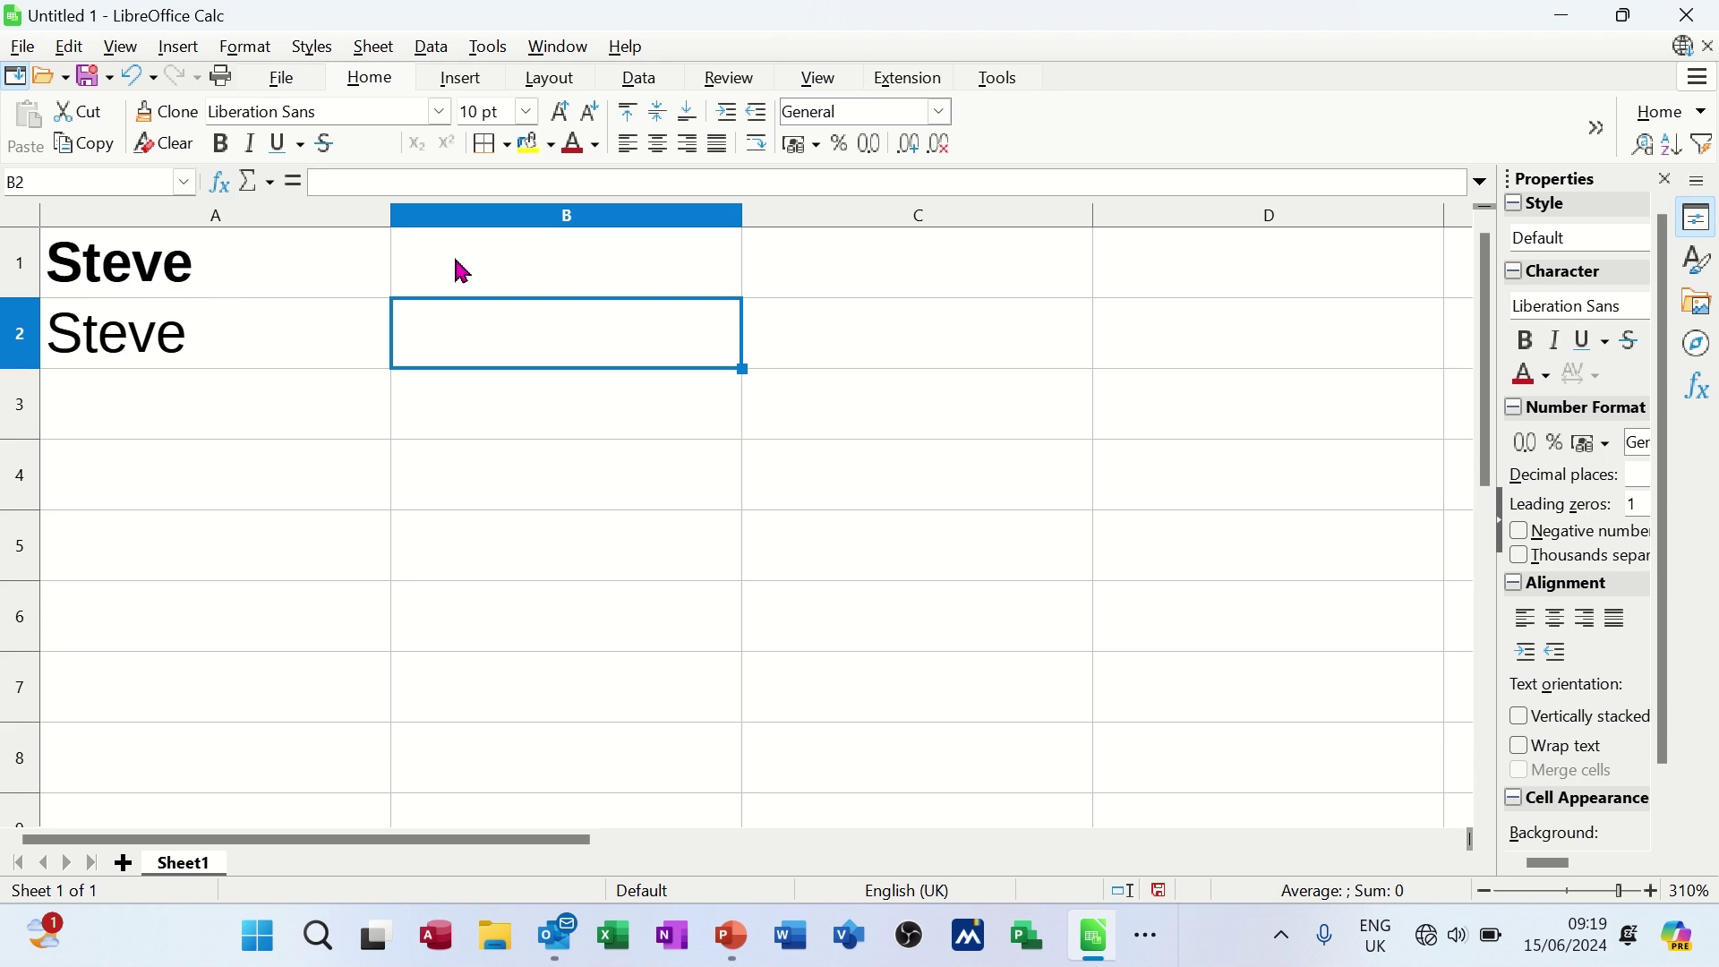
Make the B–C cells bold italic and enter 'steve' in B3
left_click_drag(457, 268, 895, 407)
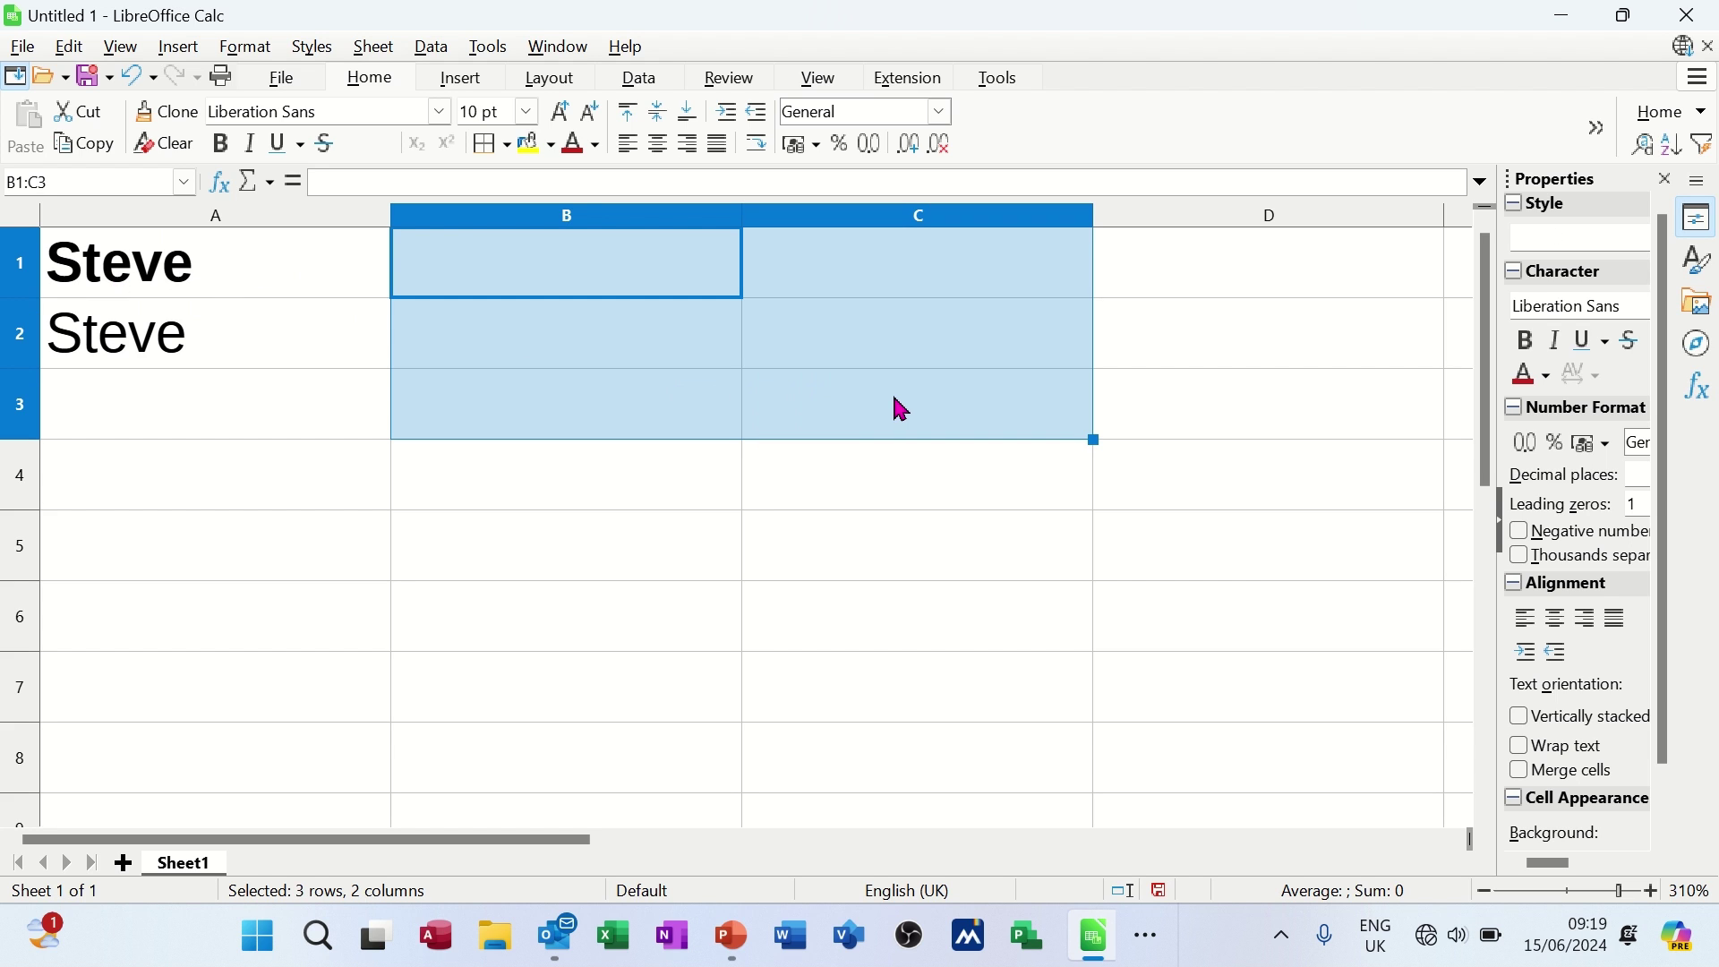
left_click(223, 145)
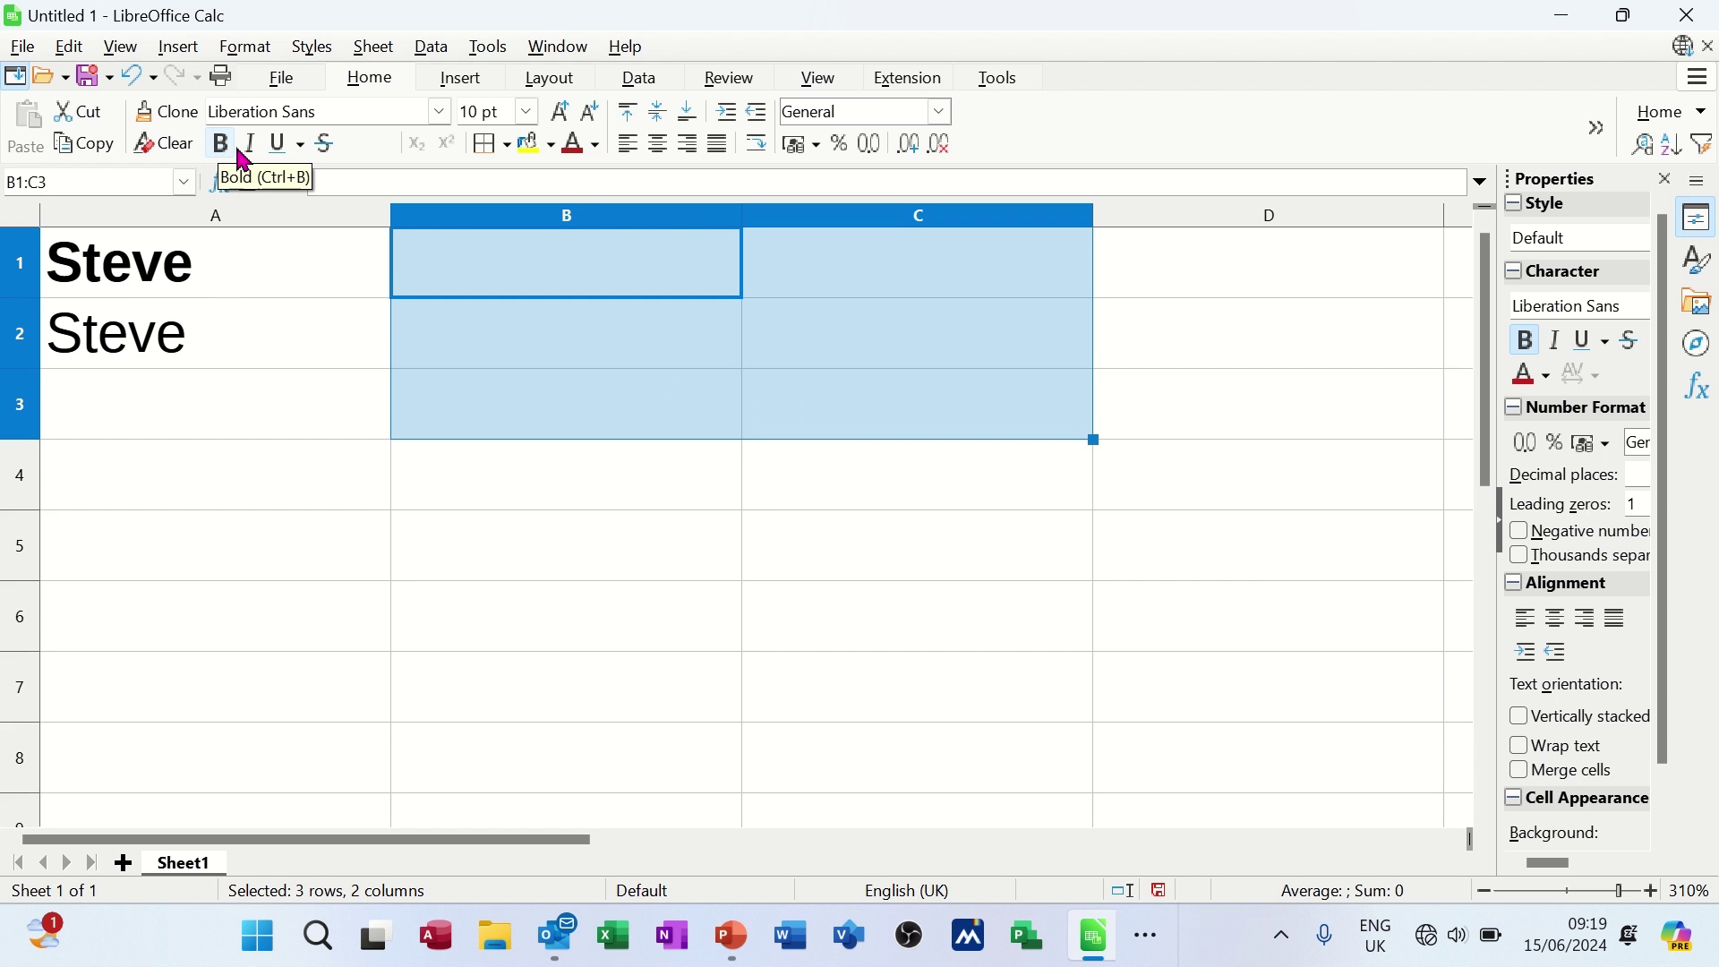
left_click(254, 149)
left_click(626, 390)
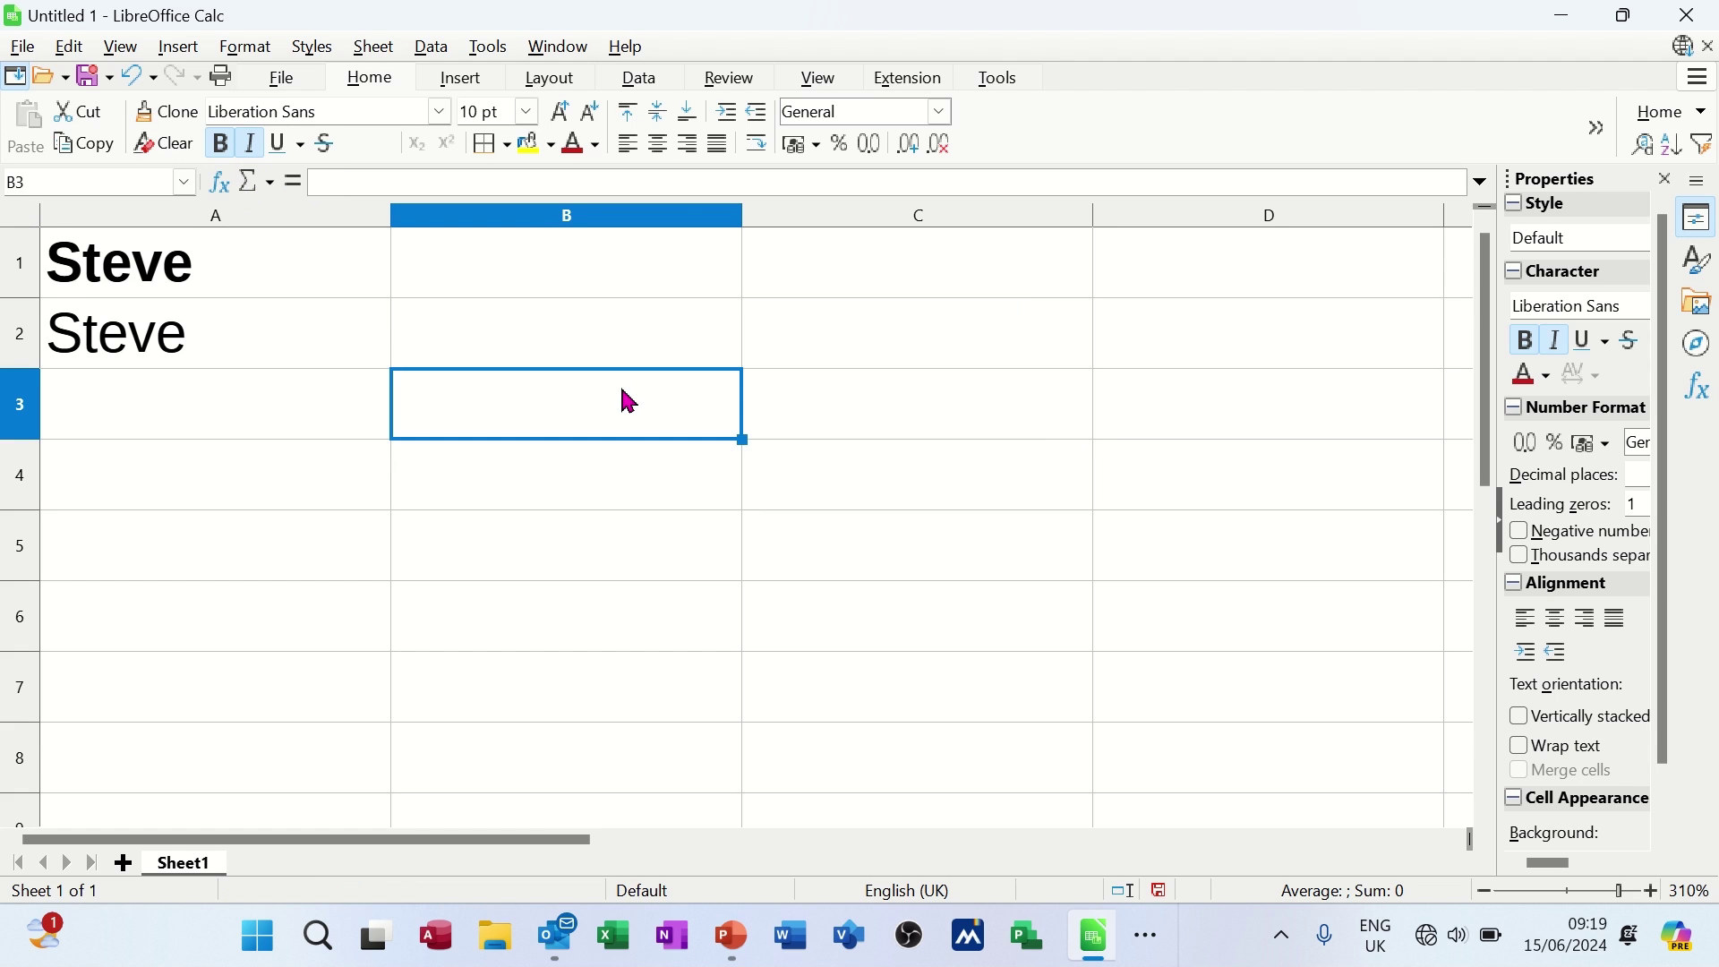
type("steve")
left_click(667, 350)
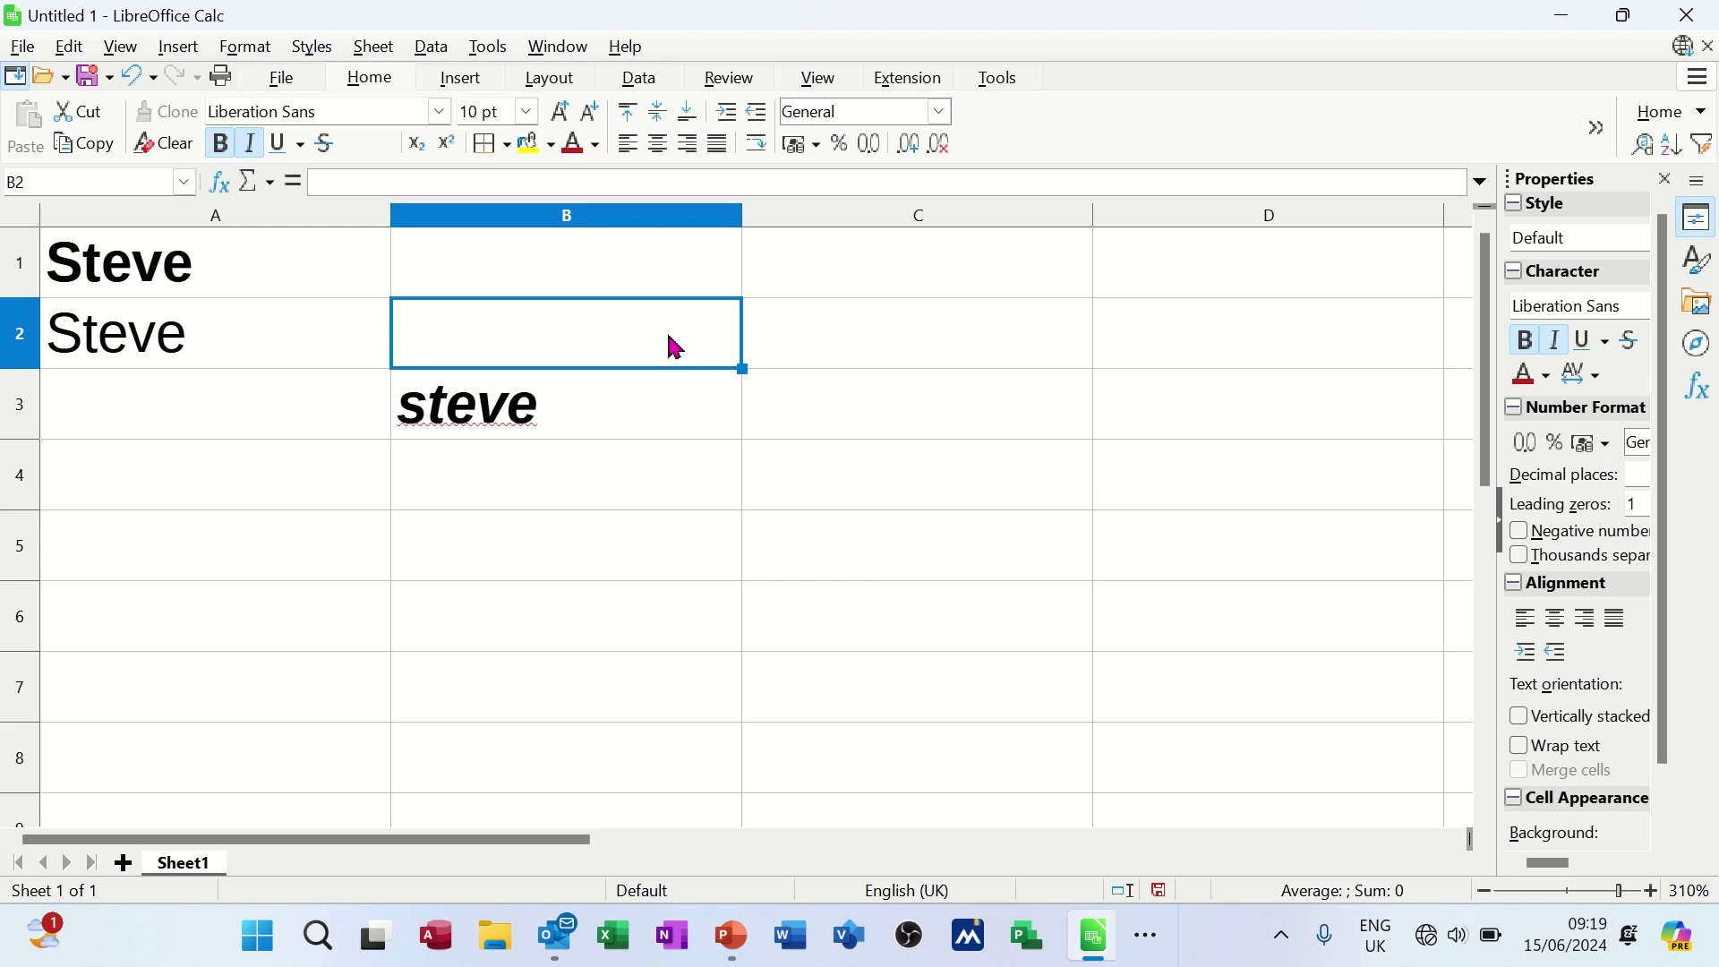
Enter 'steve' as plain text in B4
left_click(824, 331)
left_click(564, 491)
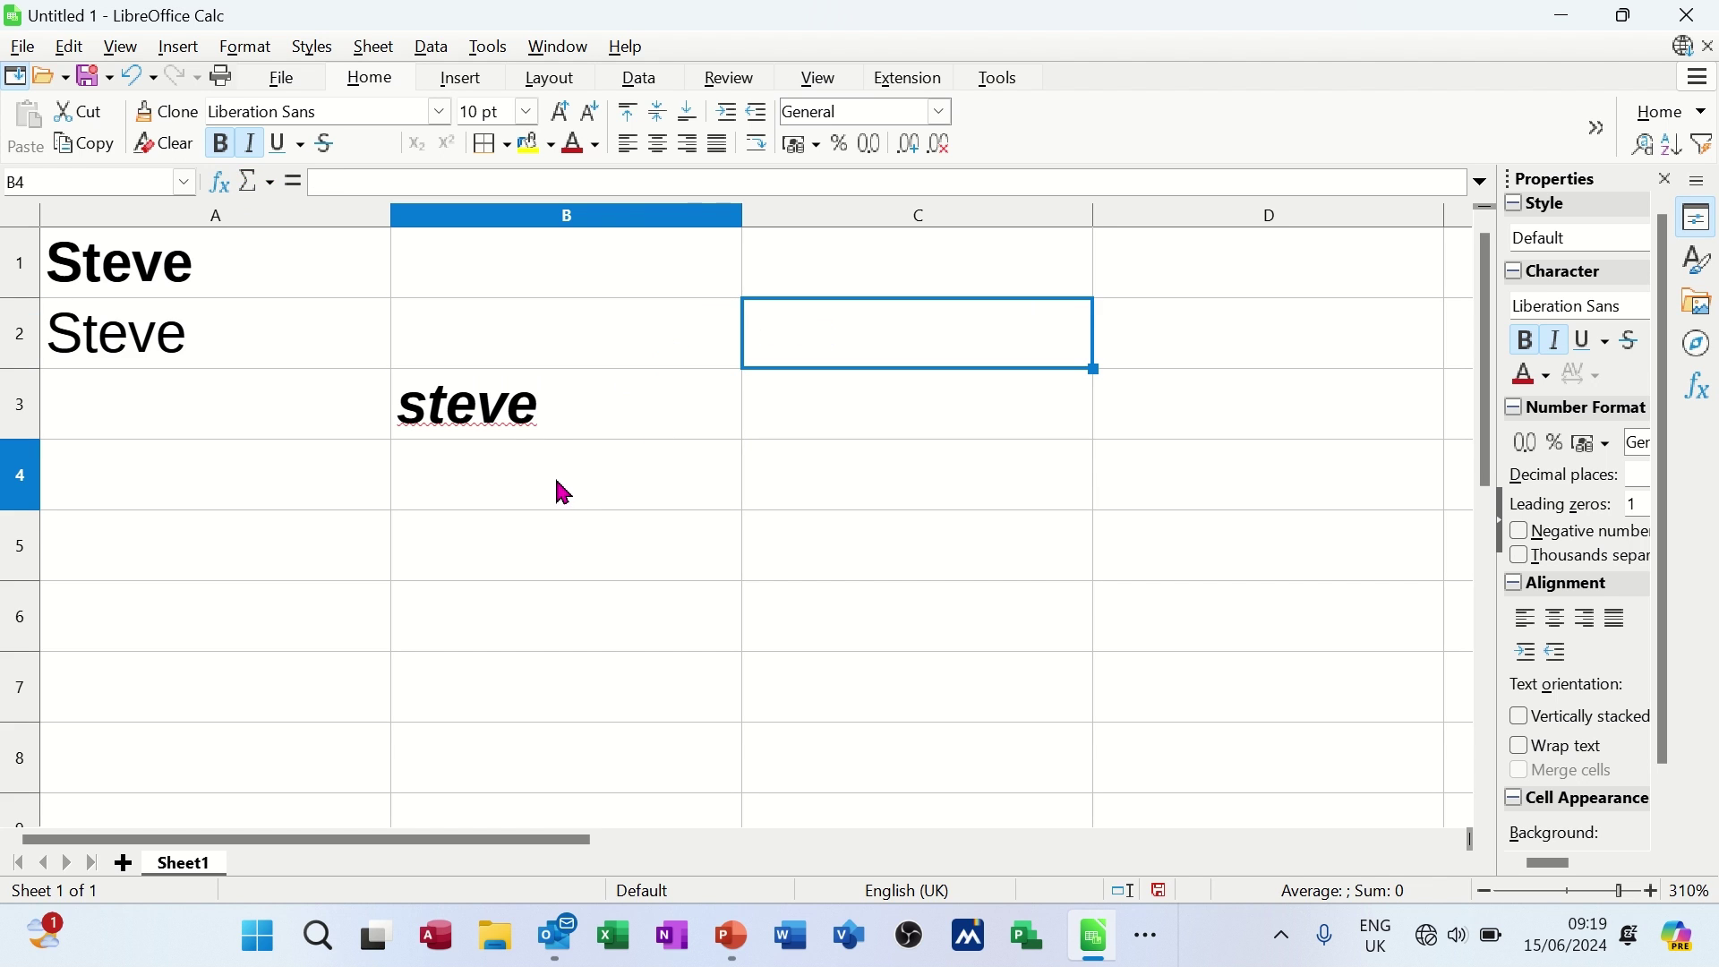
type("steve")
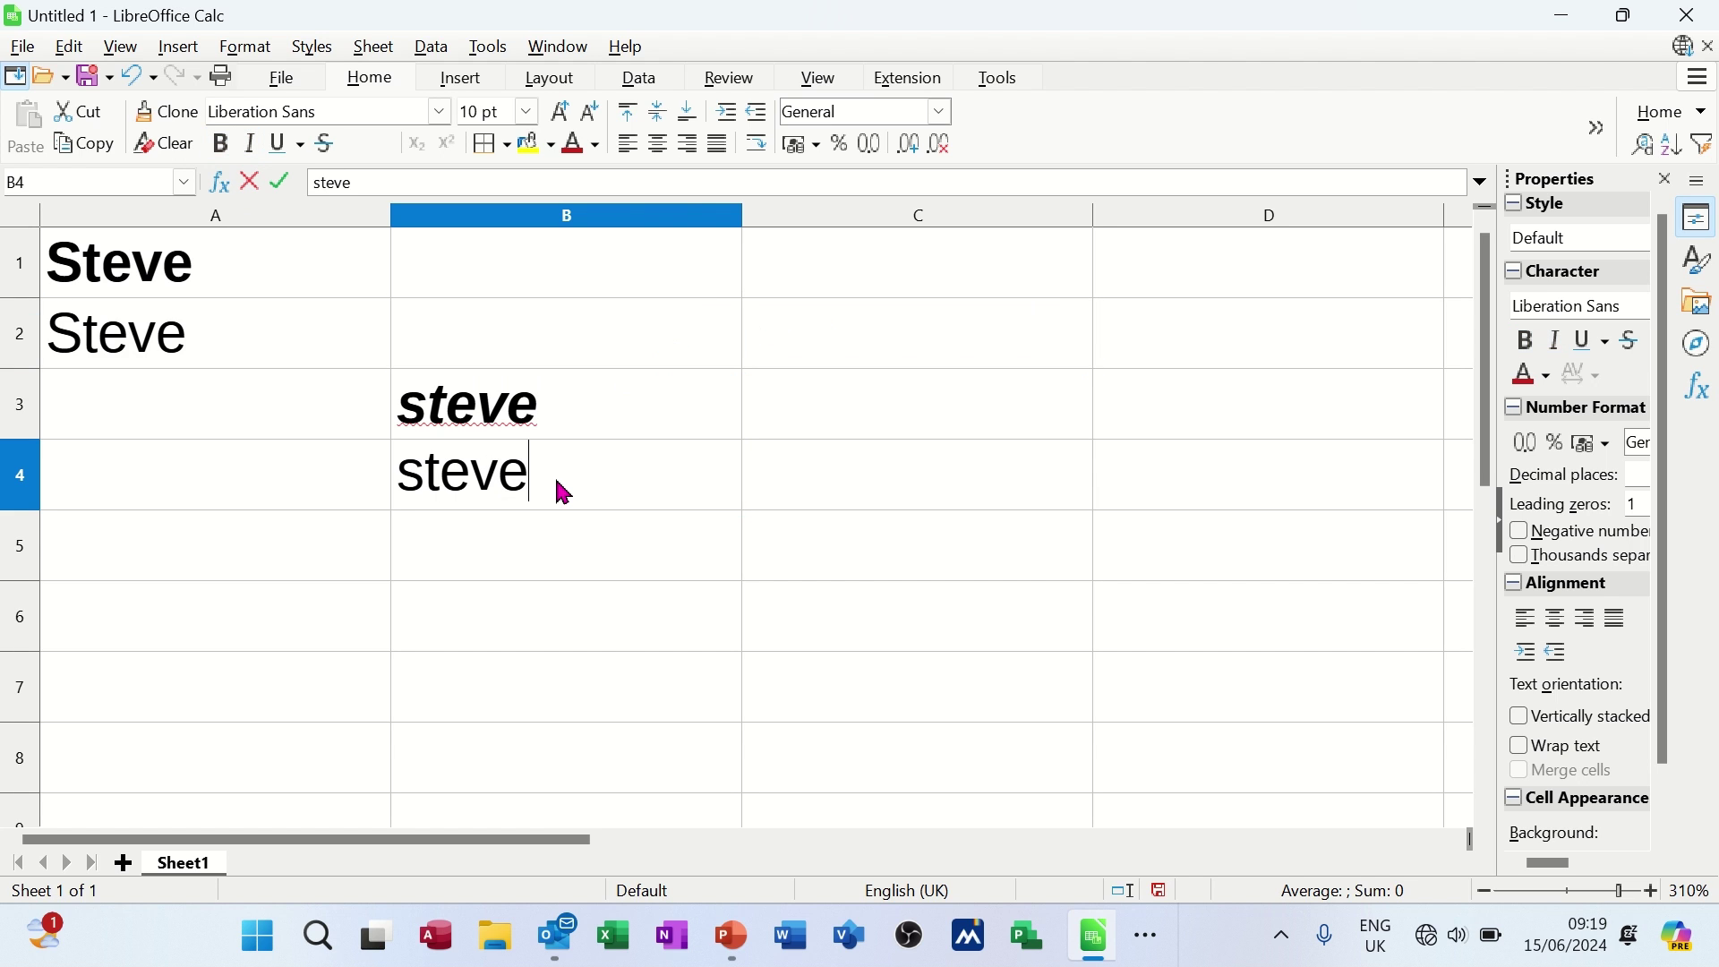
left_click(805, 498)
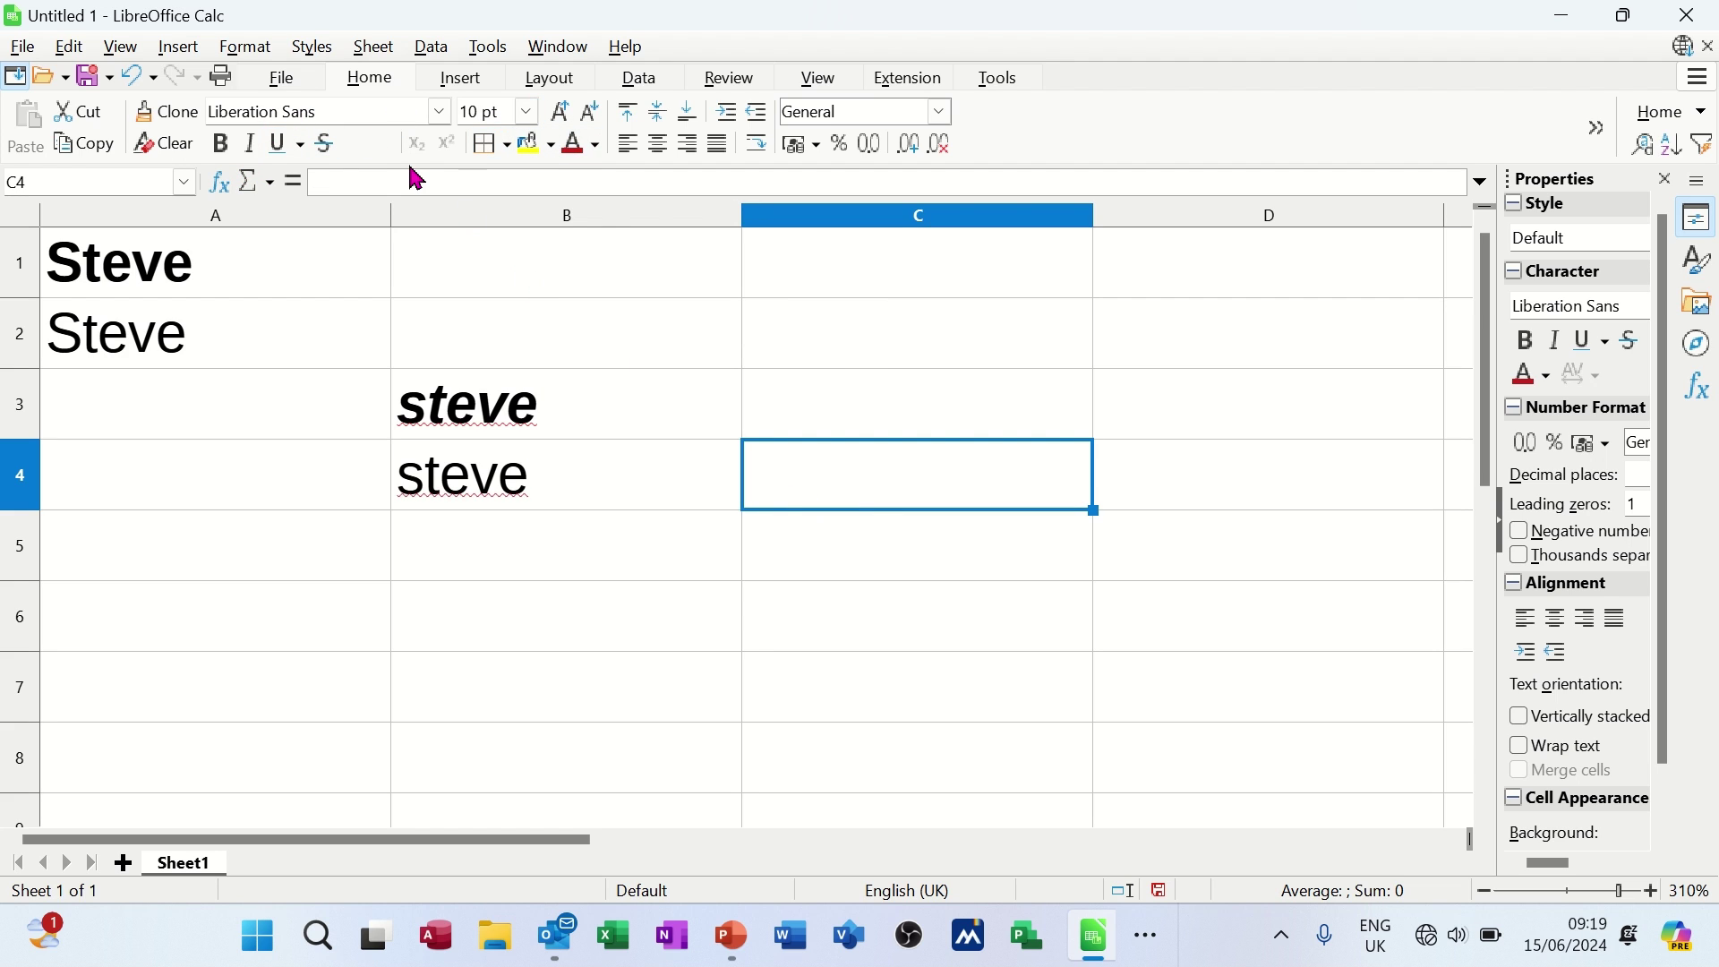
Fill cell C4 with a yellow background
left_click(554, 152)
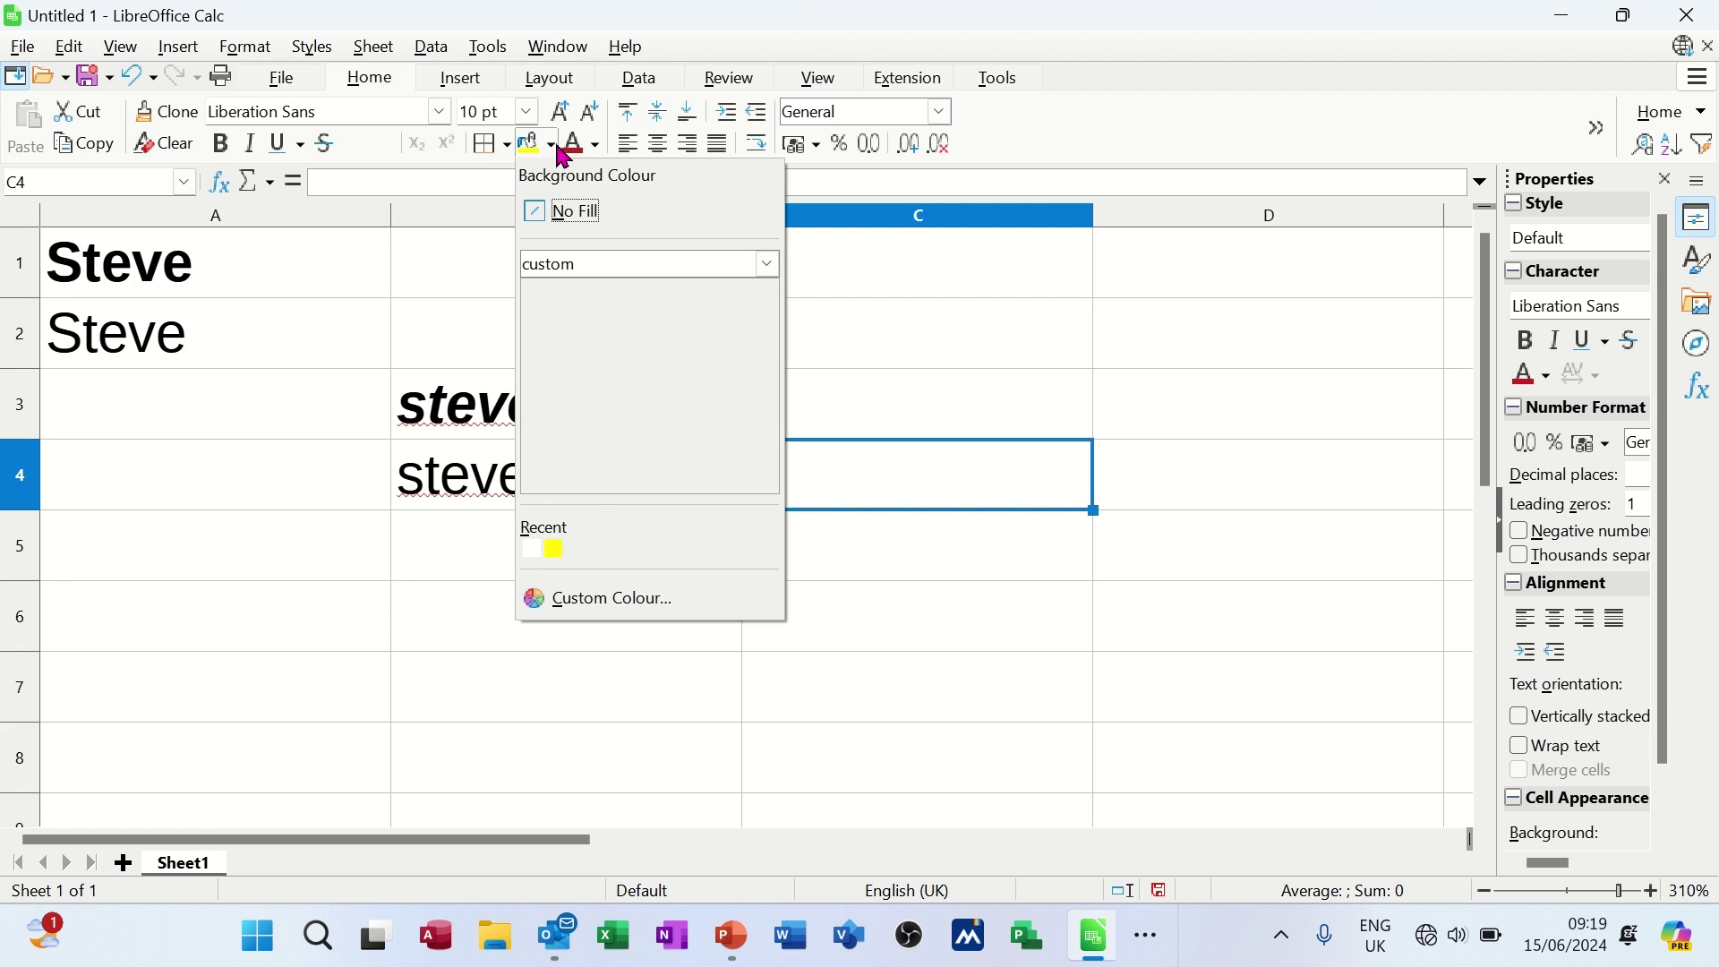
left_click(556, 549)
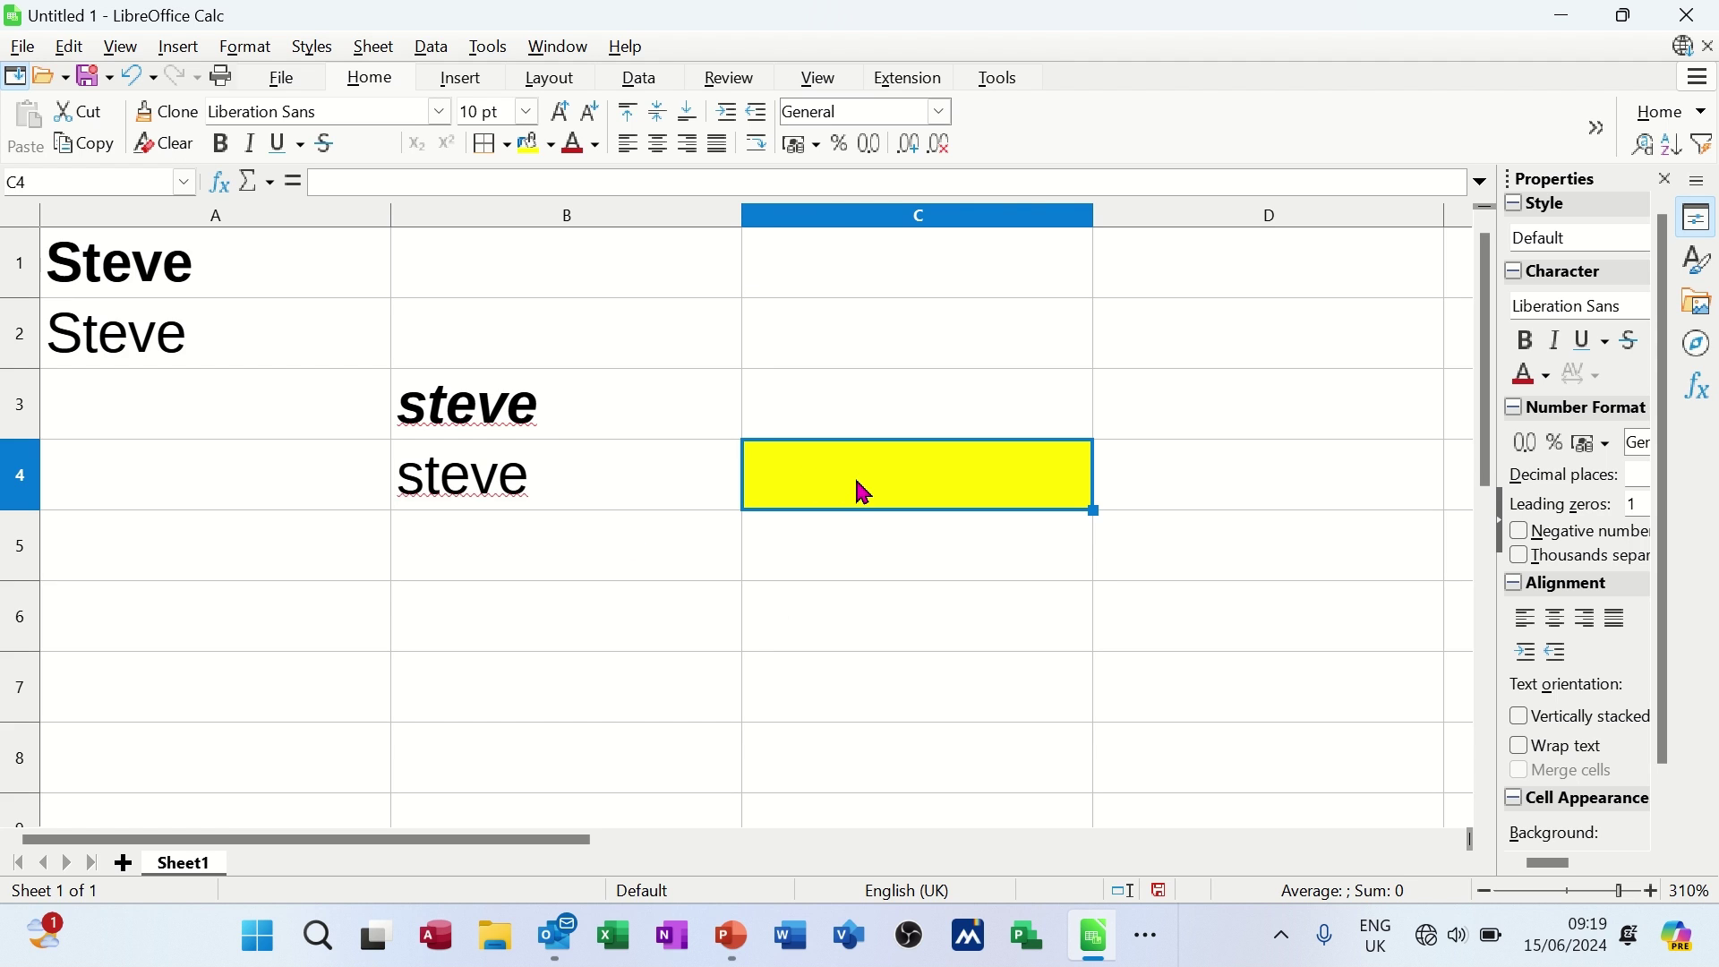
left_click(920, 408)
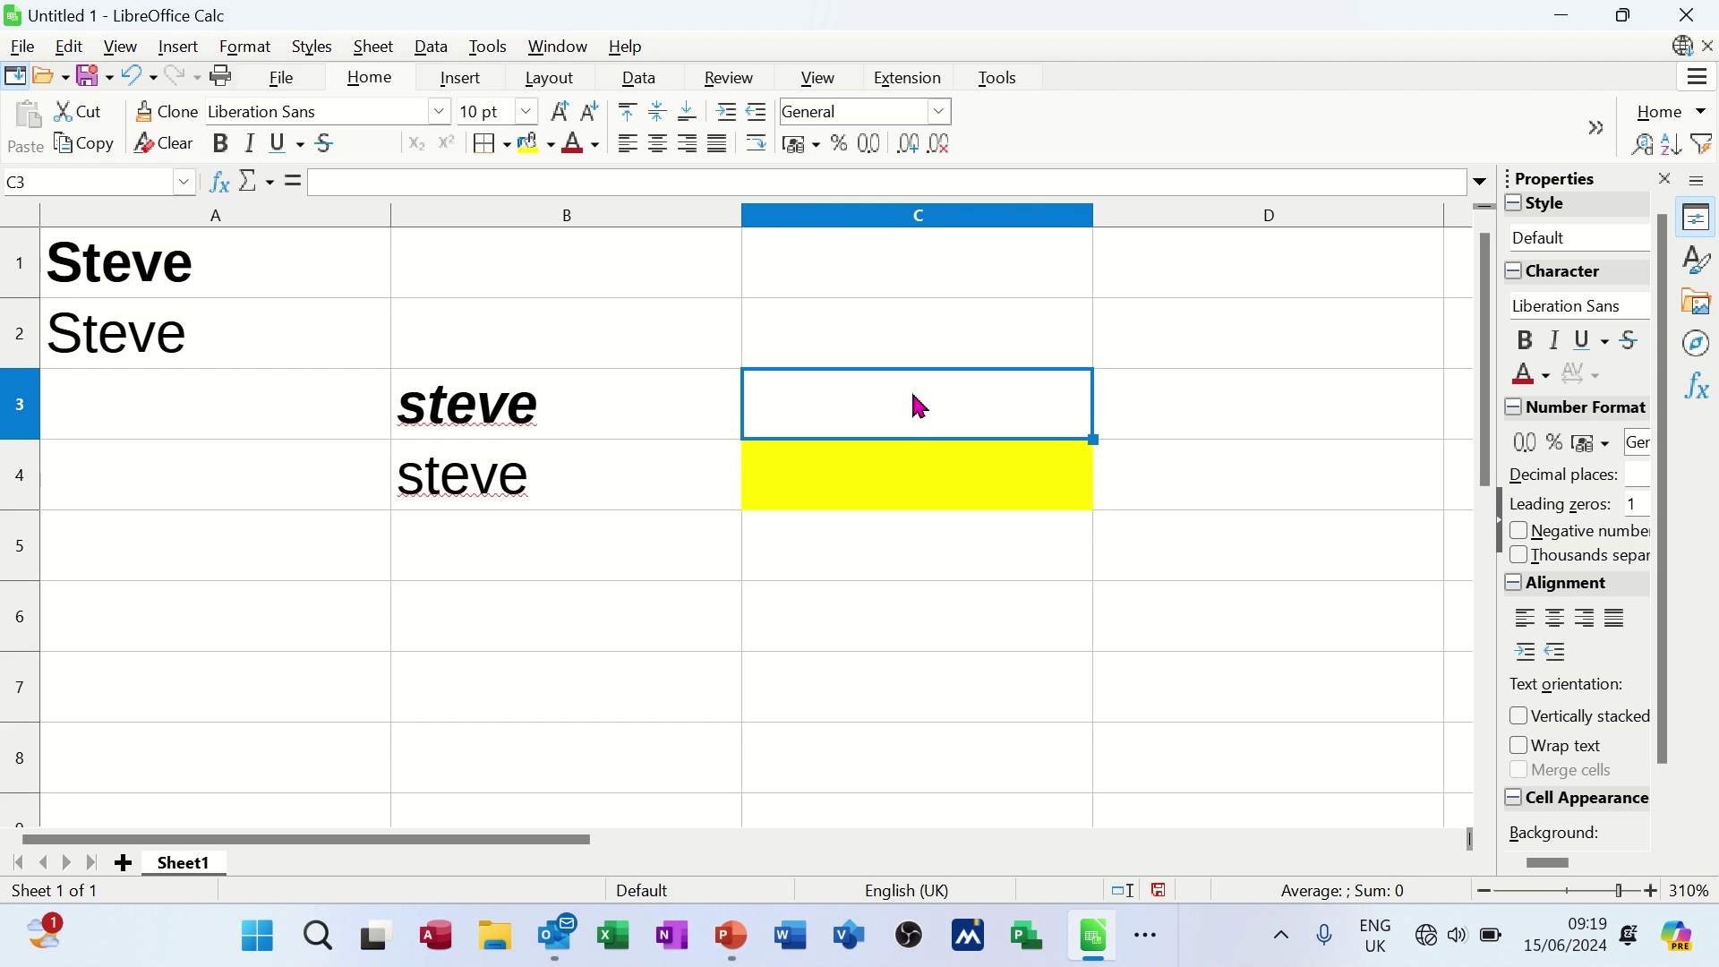
left_click(891, 454)
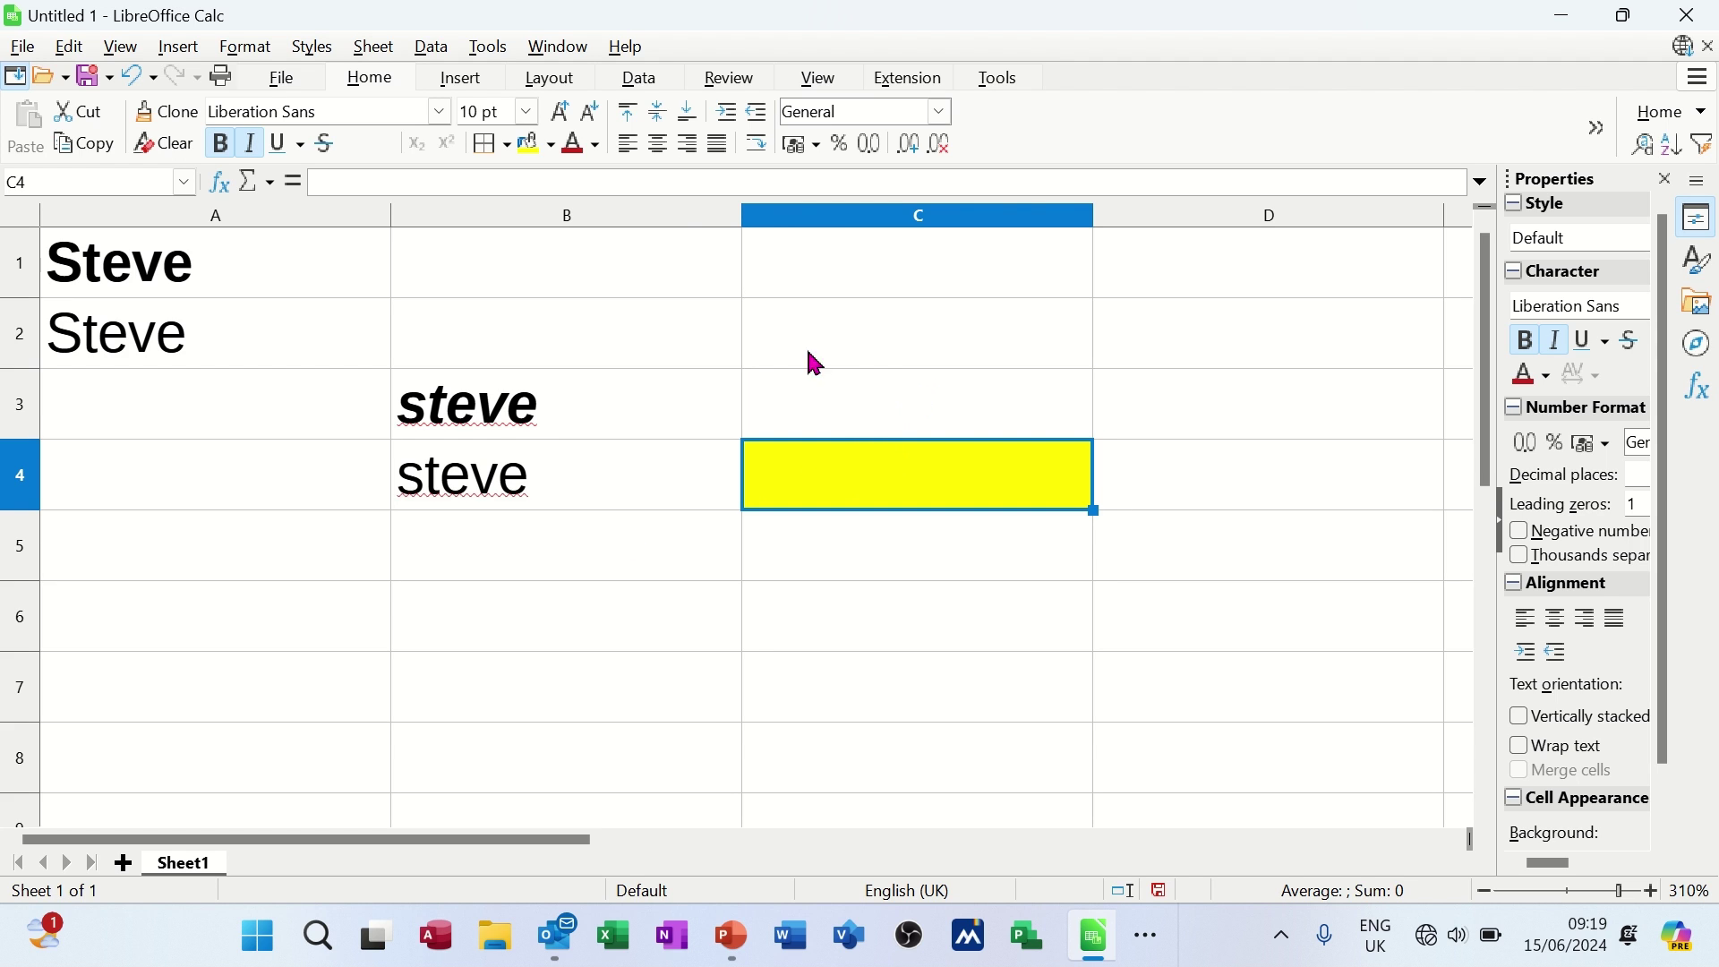
Set custom red (f91818) font colour and enter 'steve' in C4
left_click(596, 146)
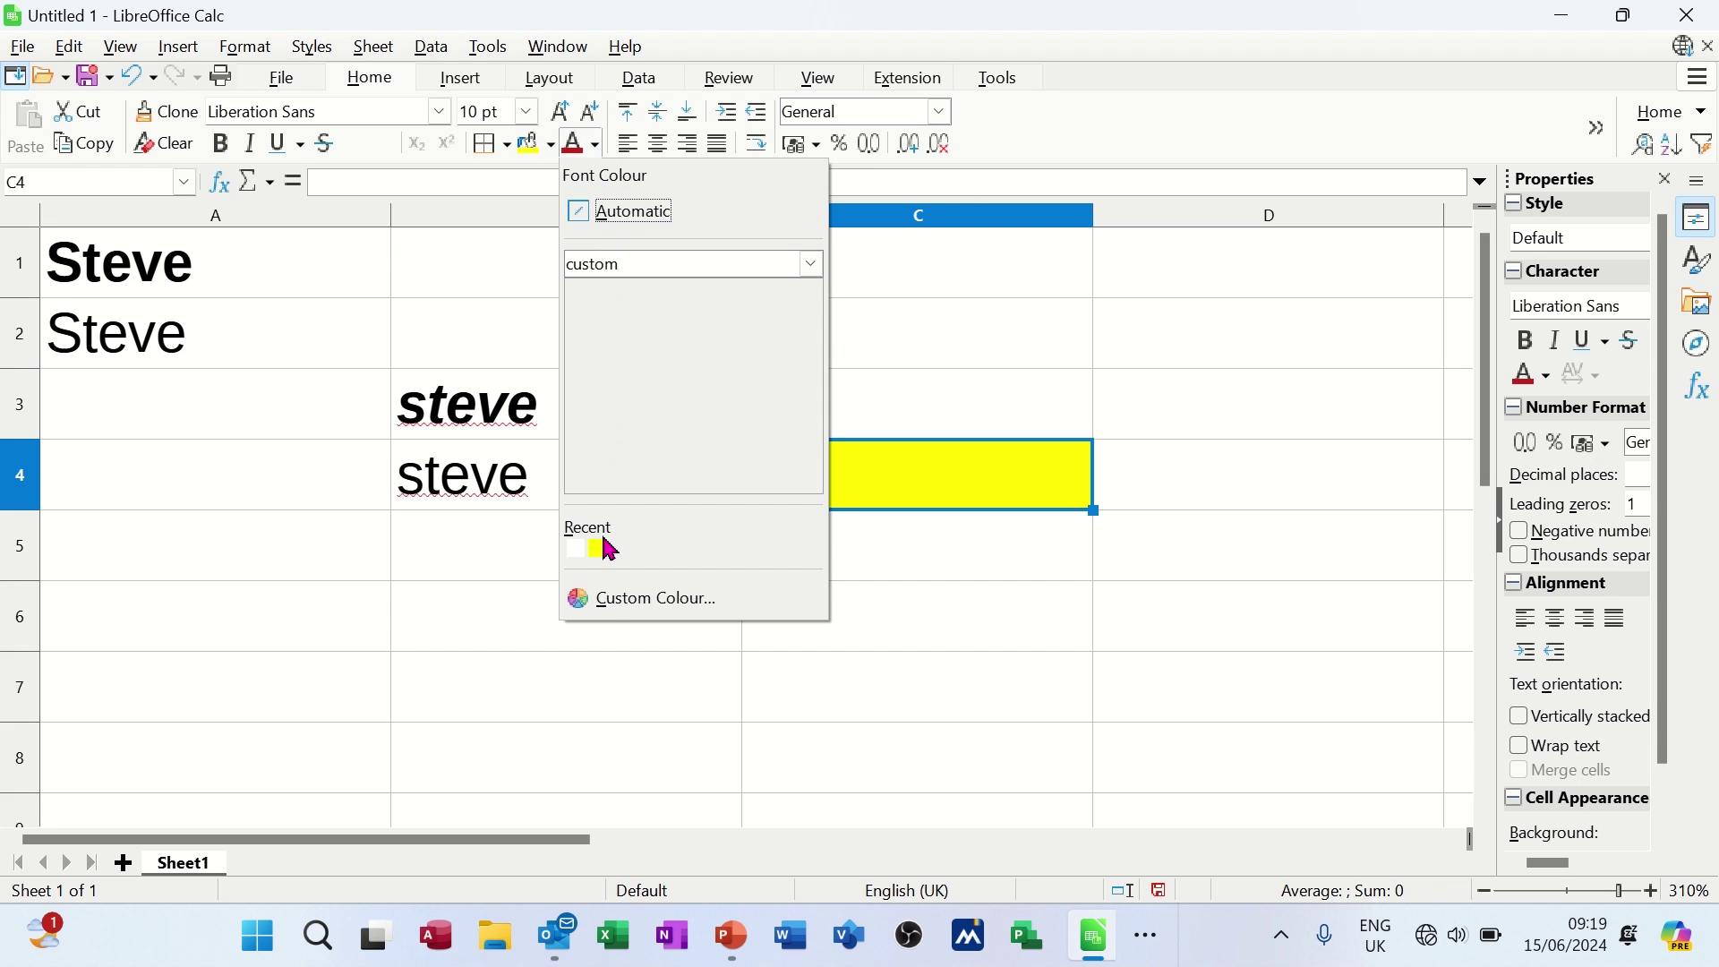
left_click(608, 598)
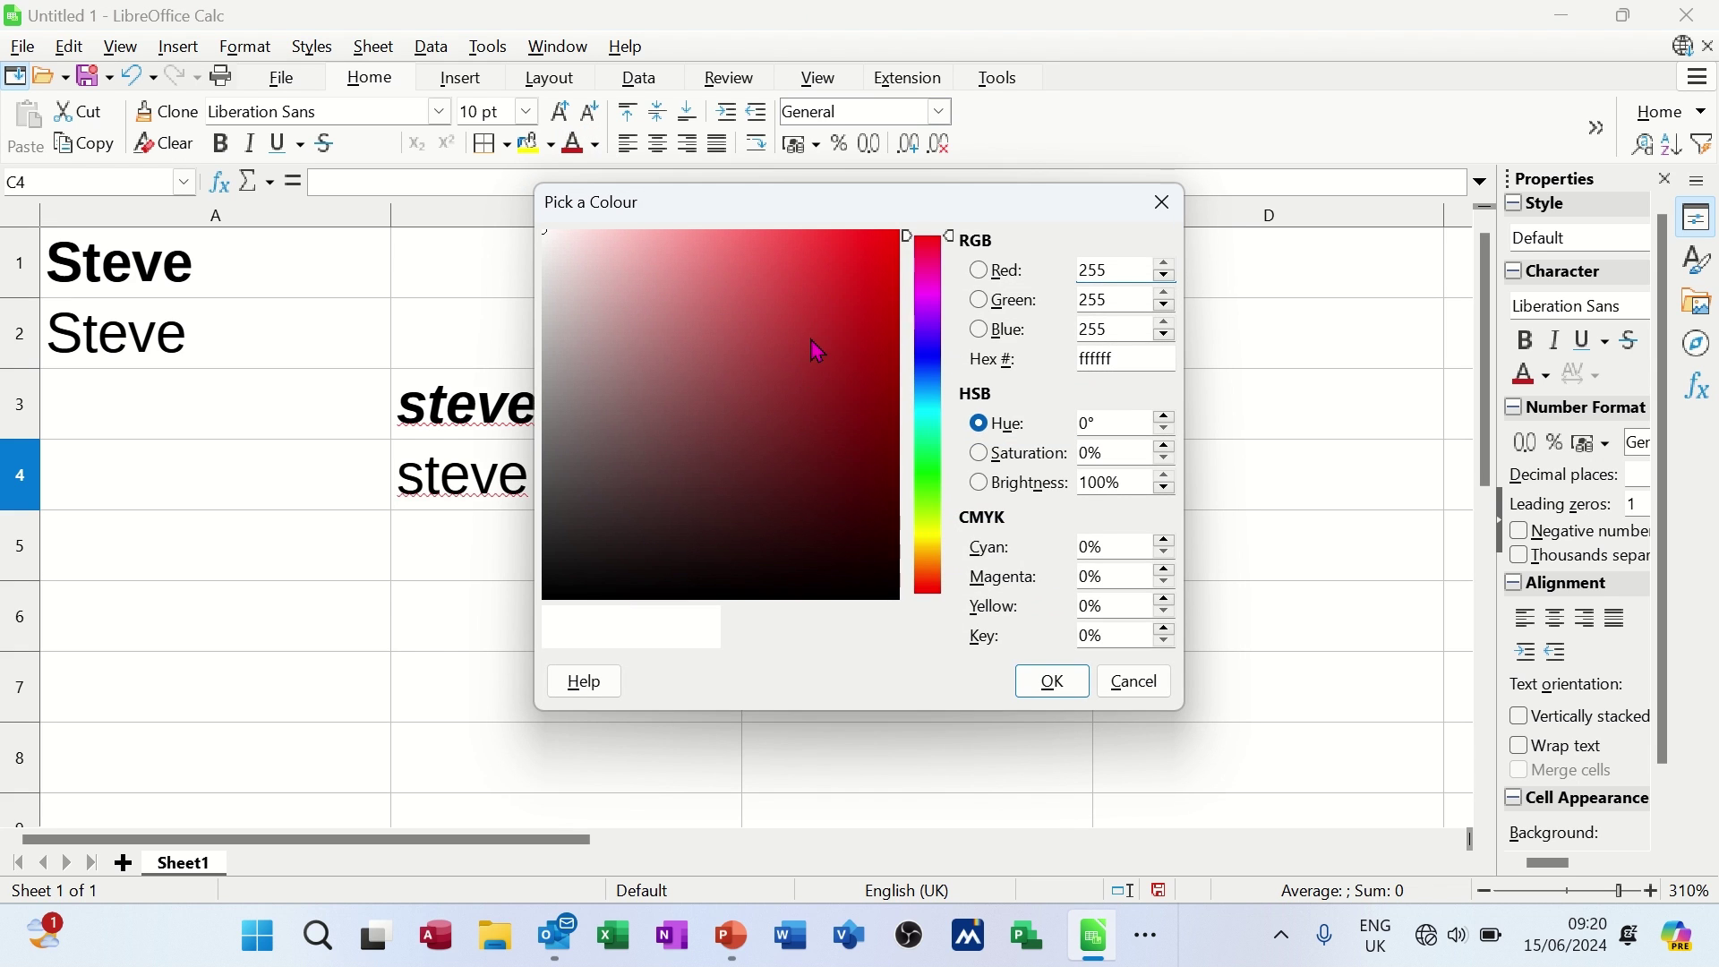
left_click(865, 239)
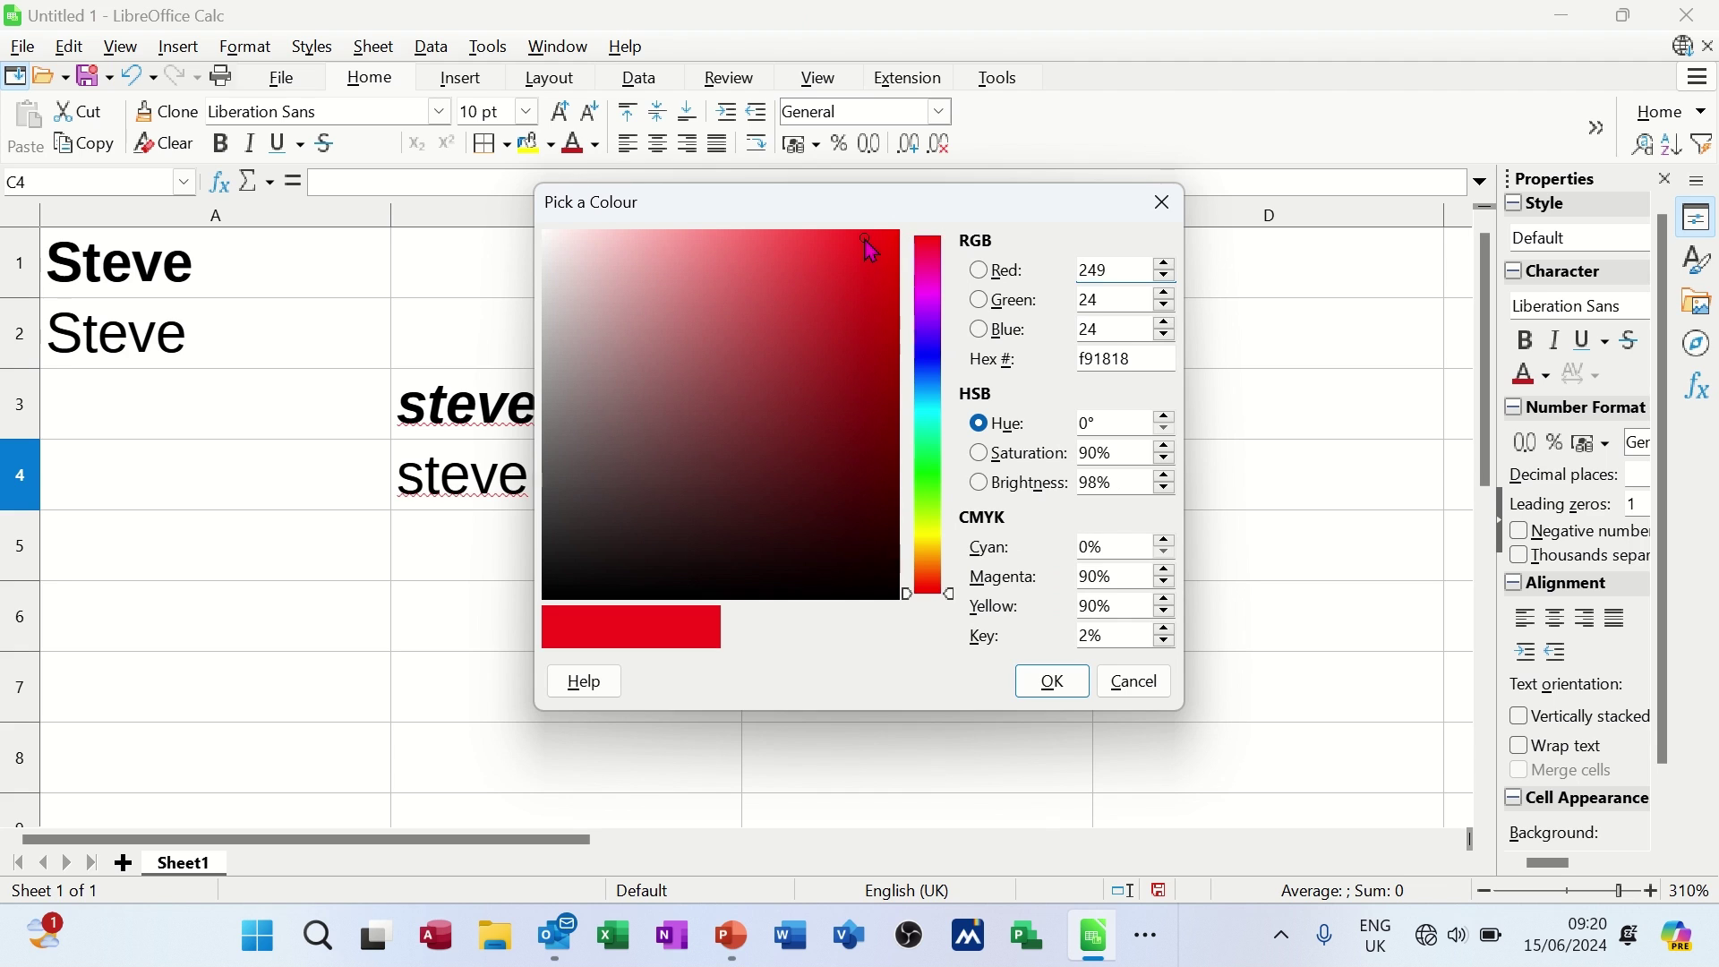
left_click(1049, 682)
type("steve")
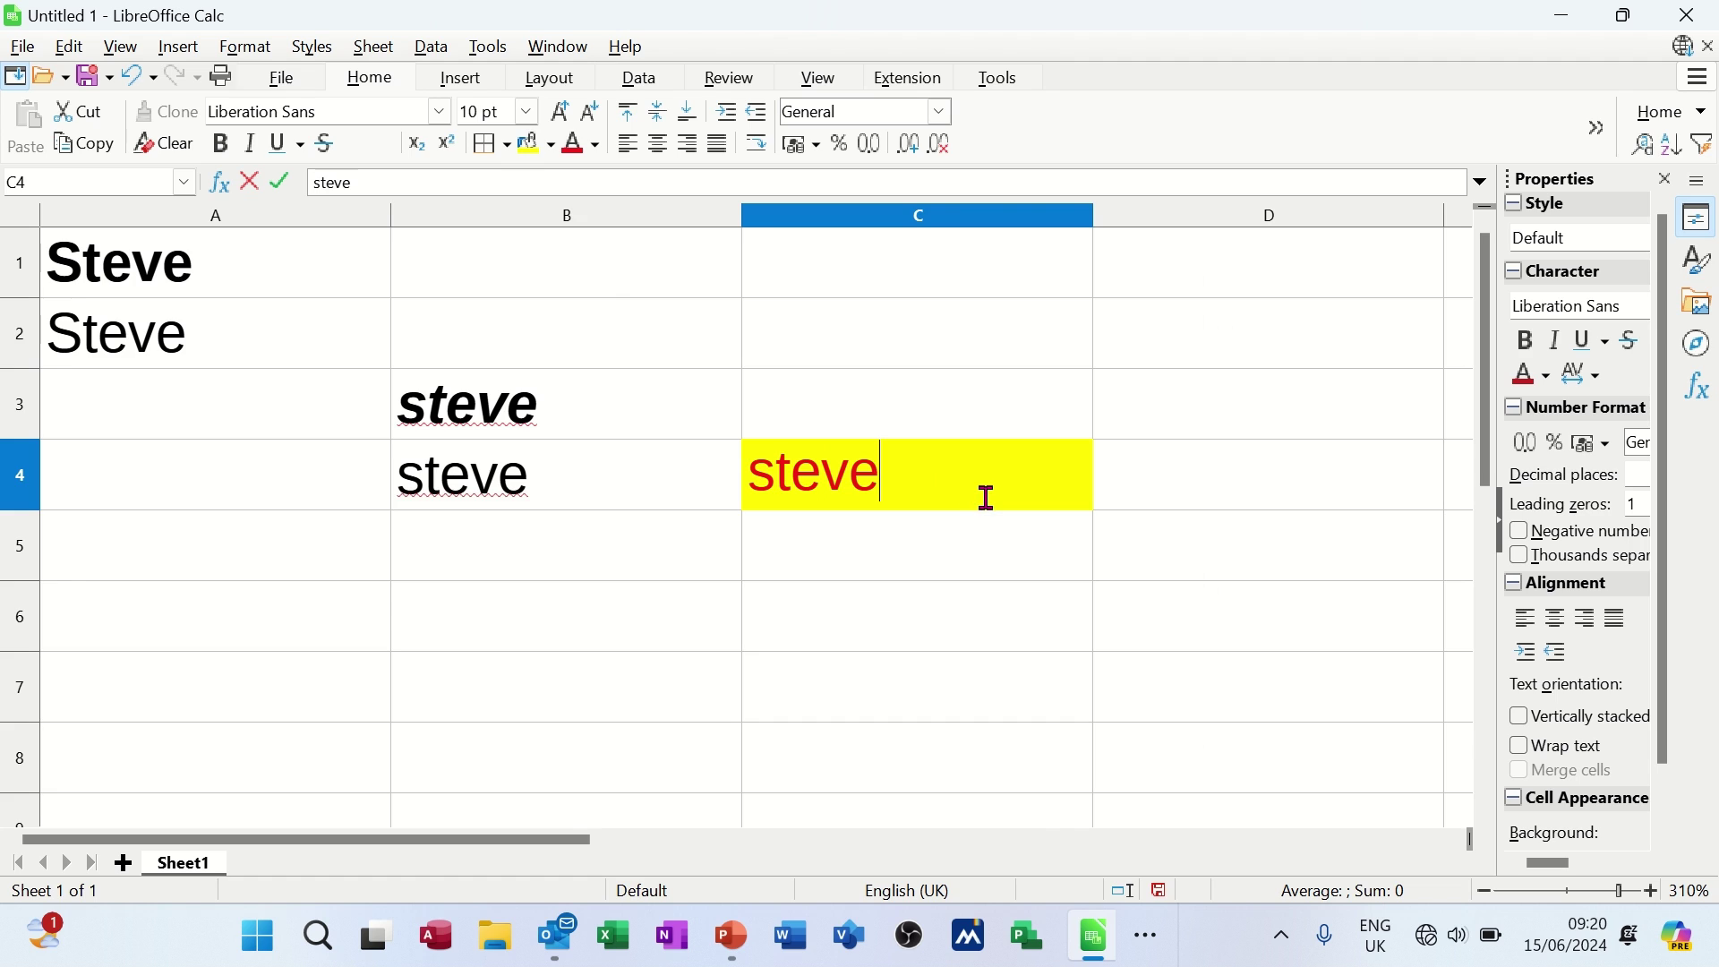
key("Return")
Give cell C2 an outer border with all inner lines
left_click(820, 333)
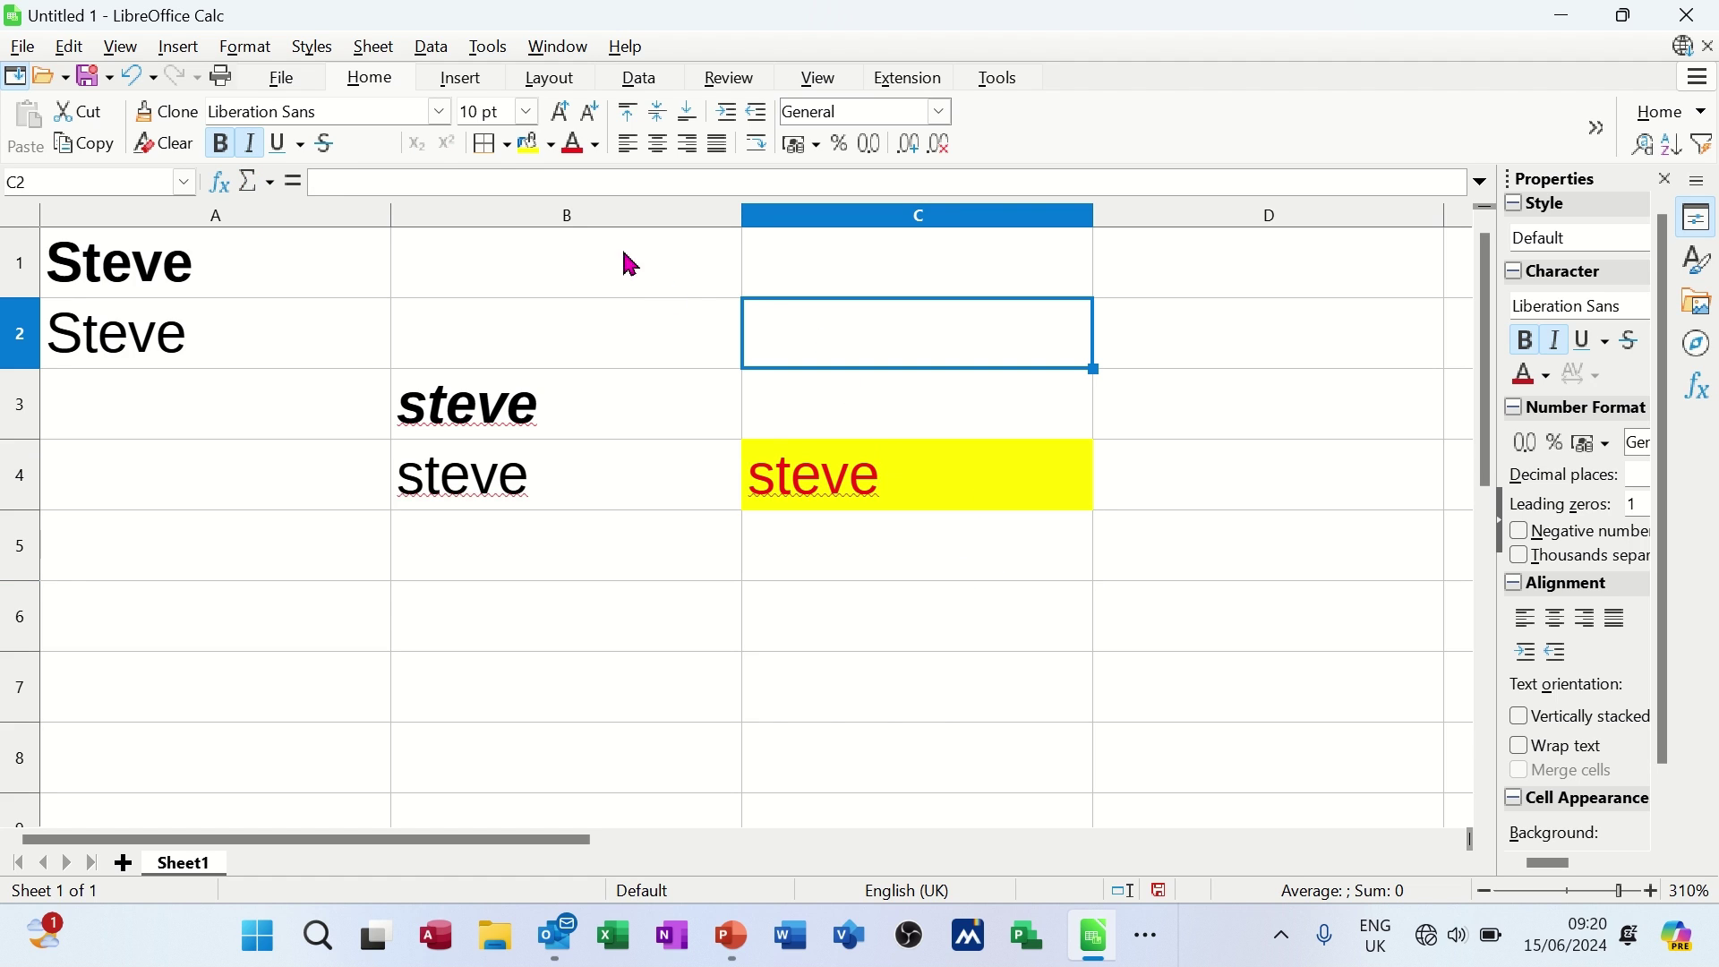
left_click(512, 144)
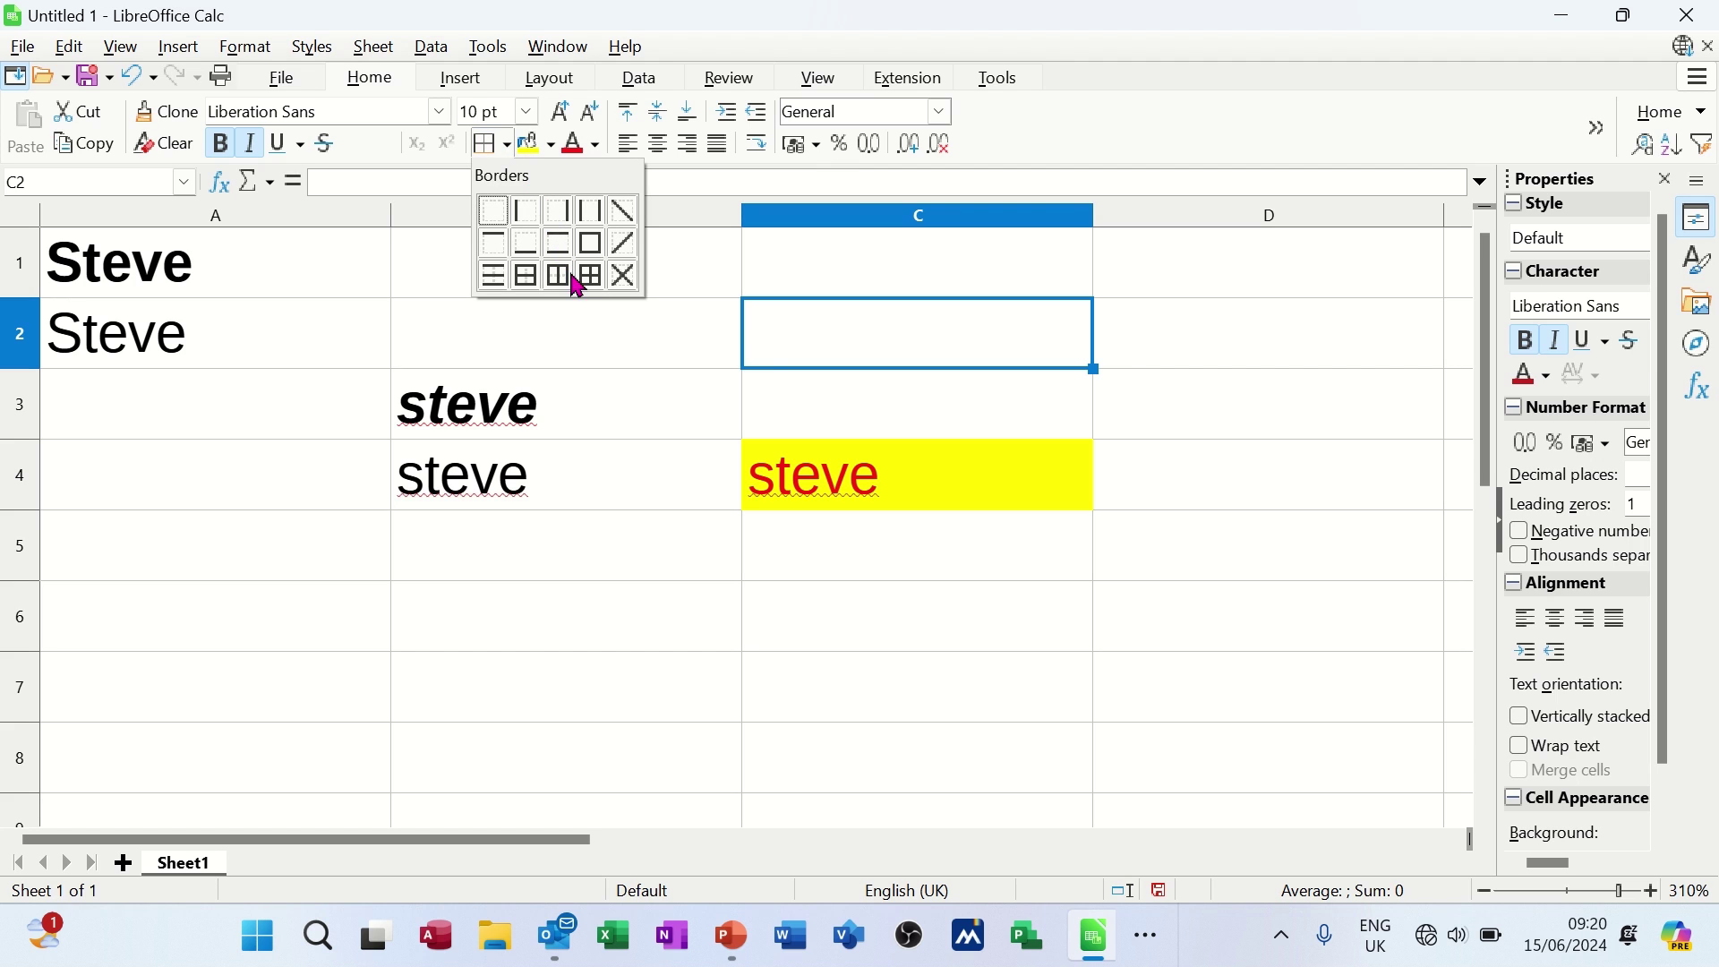
left_click(605, 292)
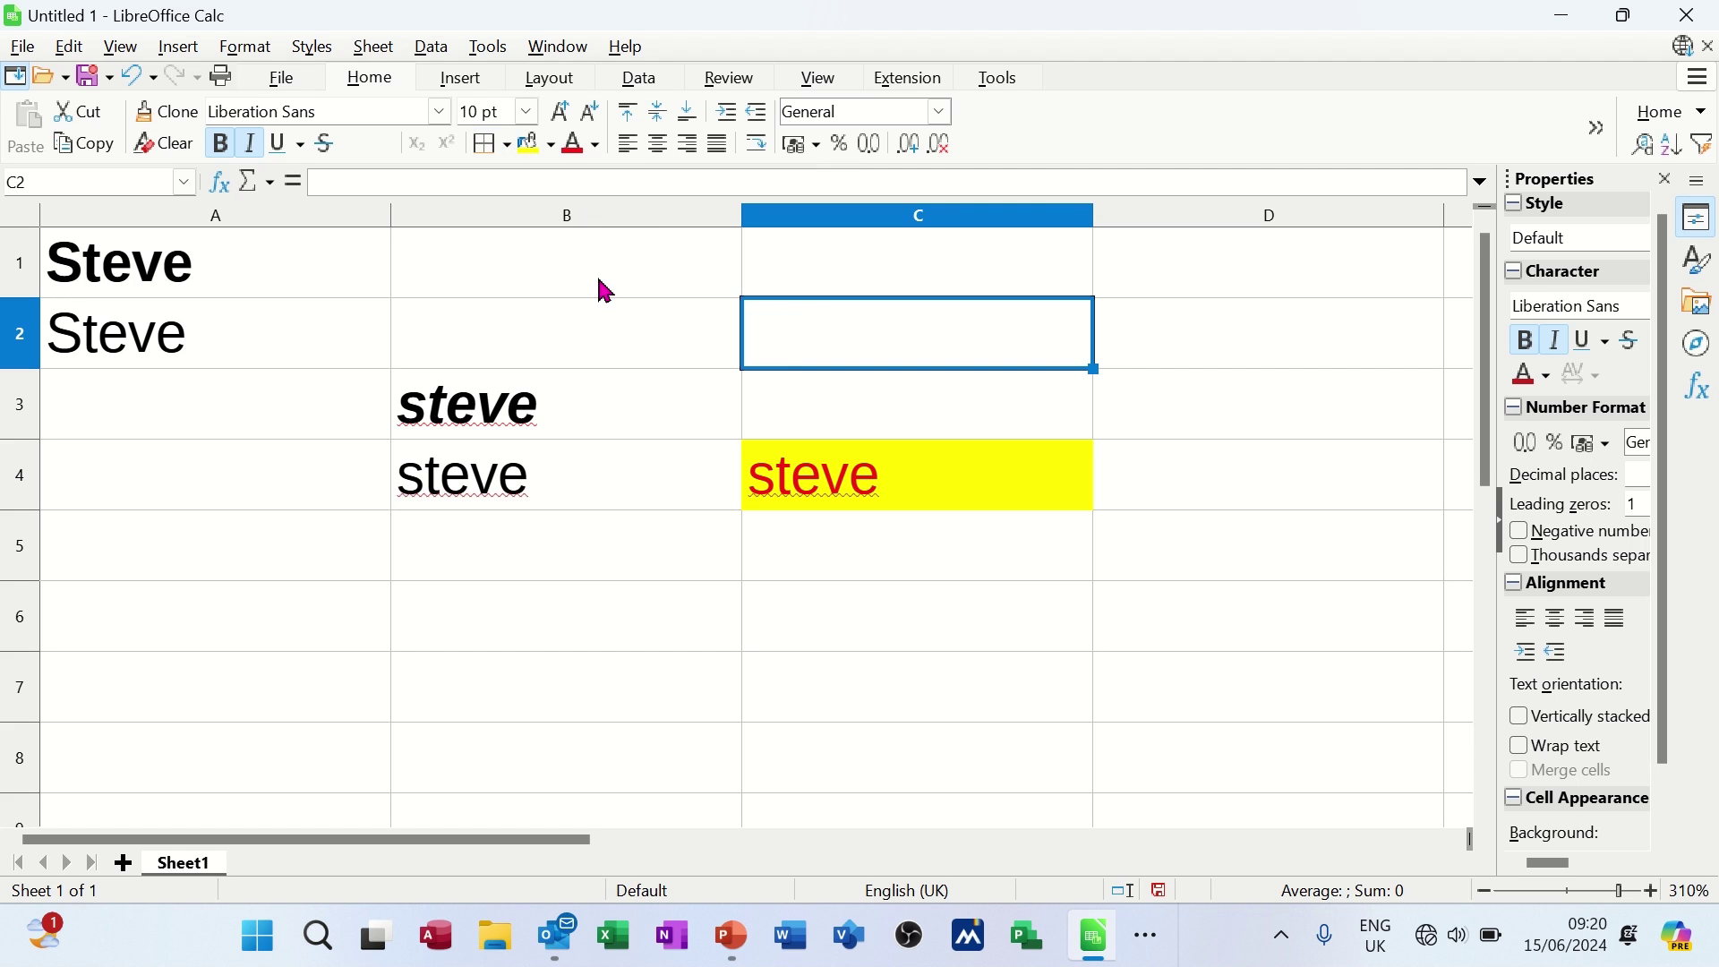
left_click(850, 421)
left_click(874, 561)
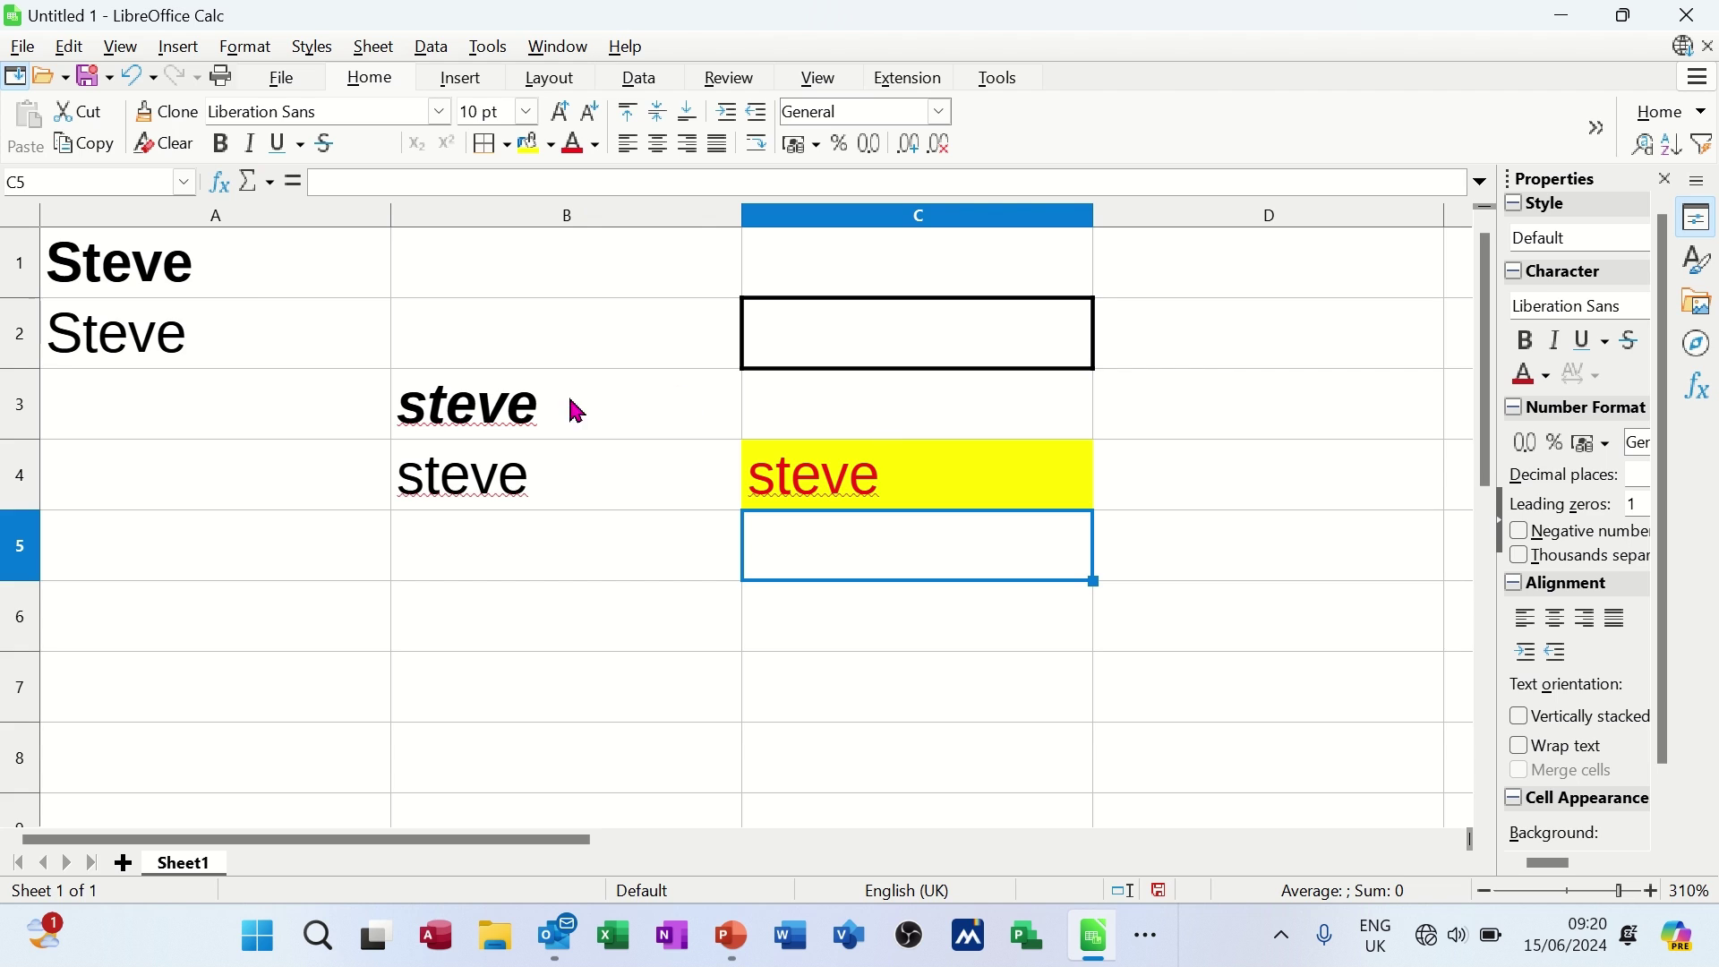
Apply Outer Border and Horizontal Lines to the range A1:B4
left_click_drag(219, 281, 590, 466)
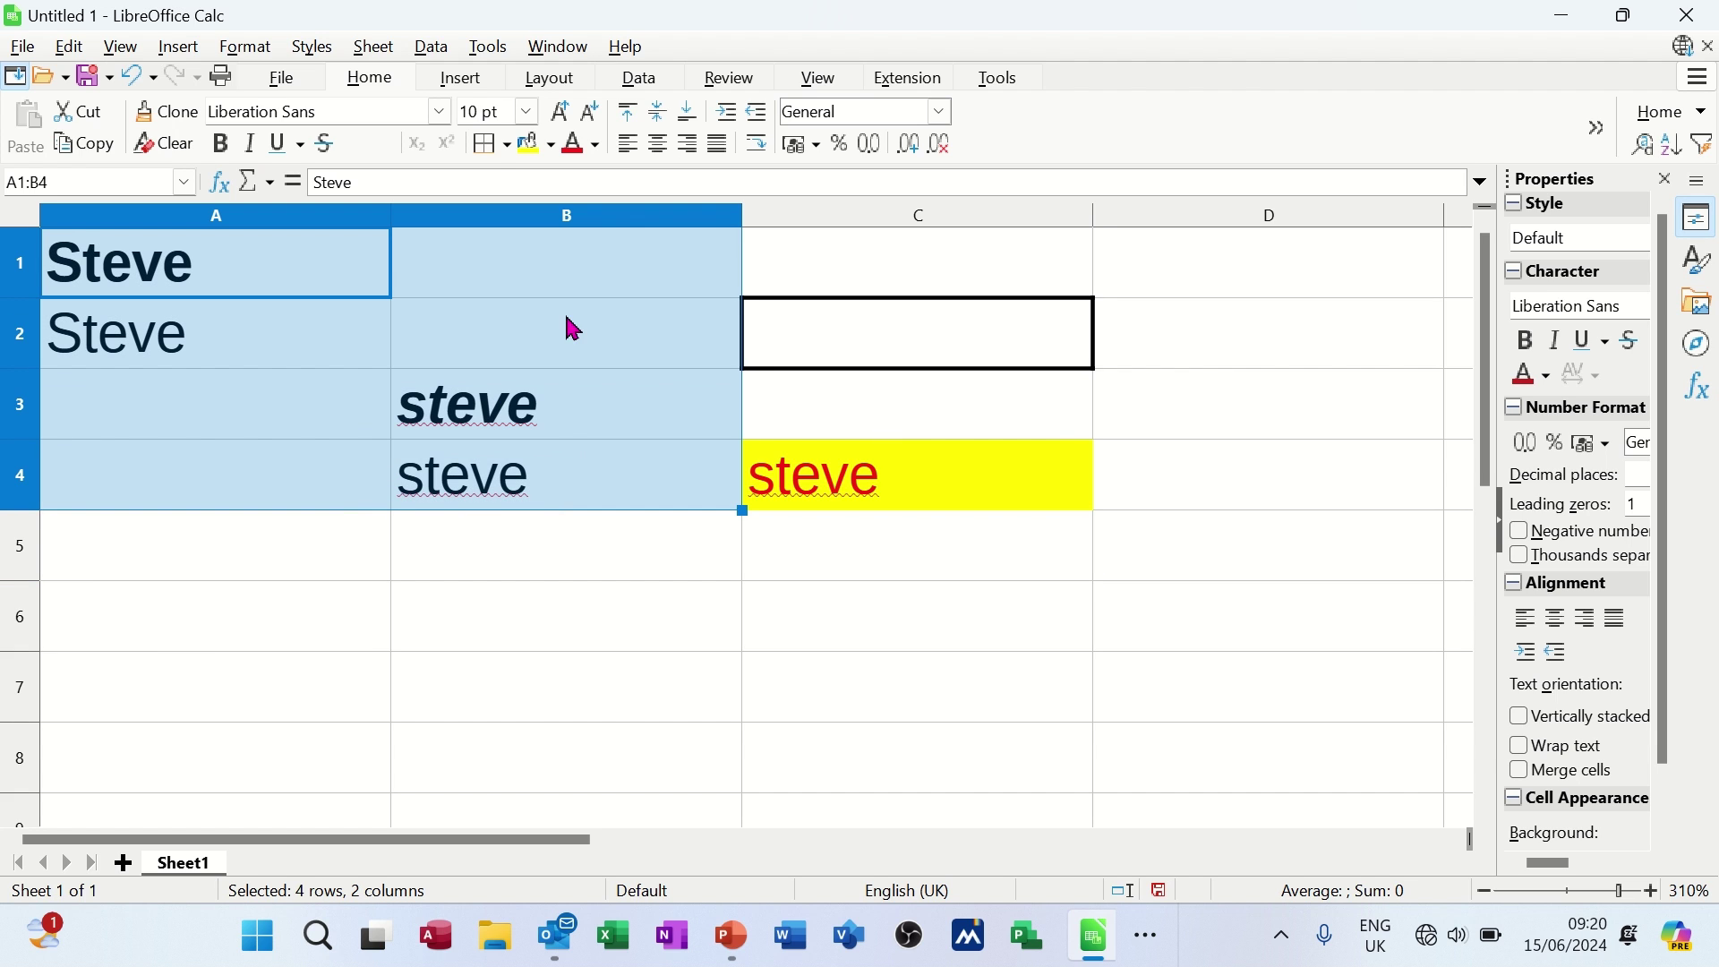
left_click(511, 146)
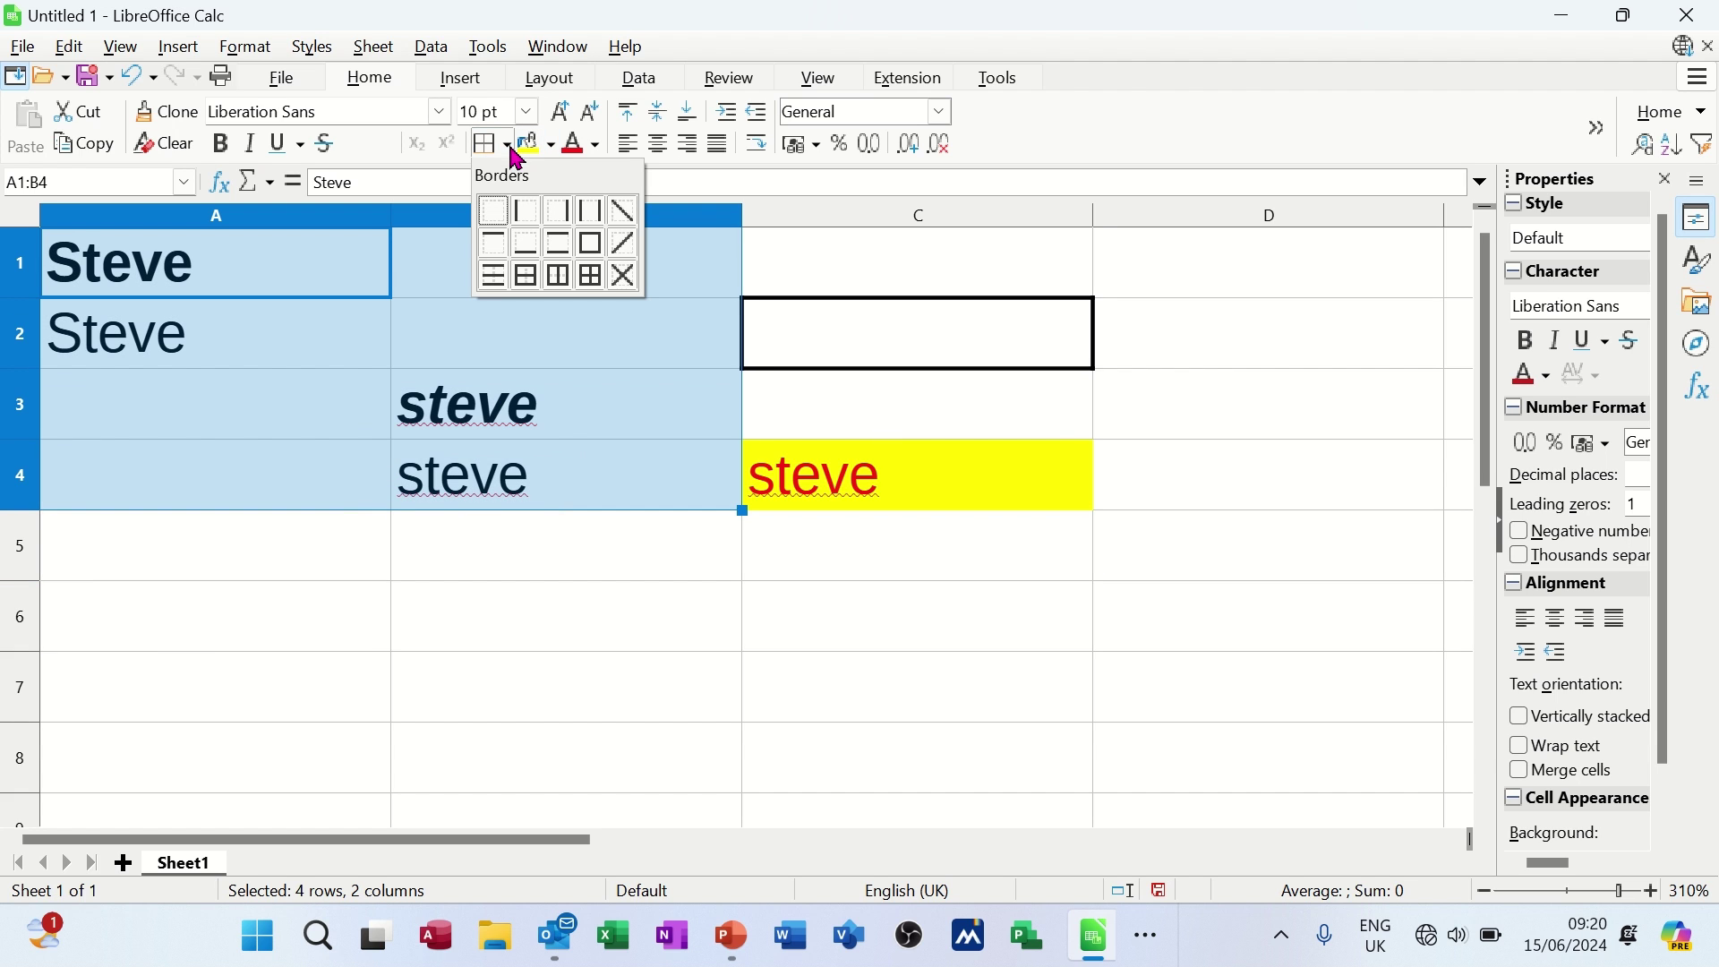
left_click(528, 276)
left_click(664, 453)
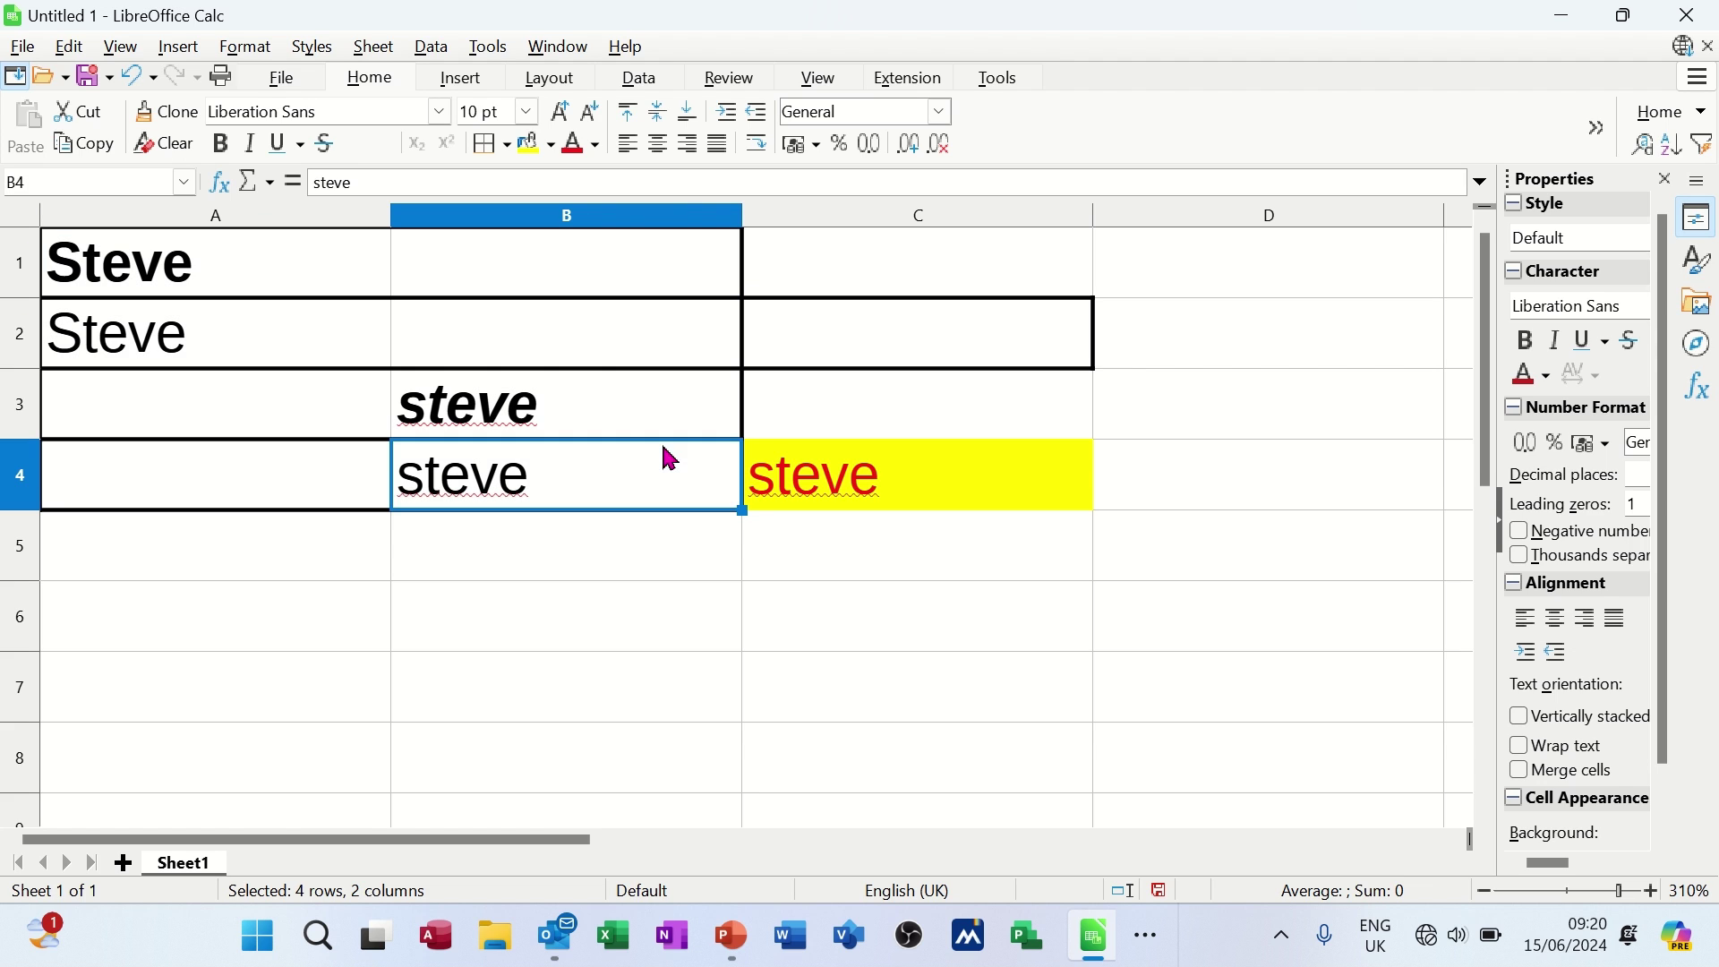
left_click(887, 394)
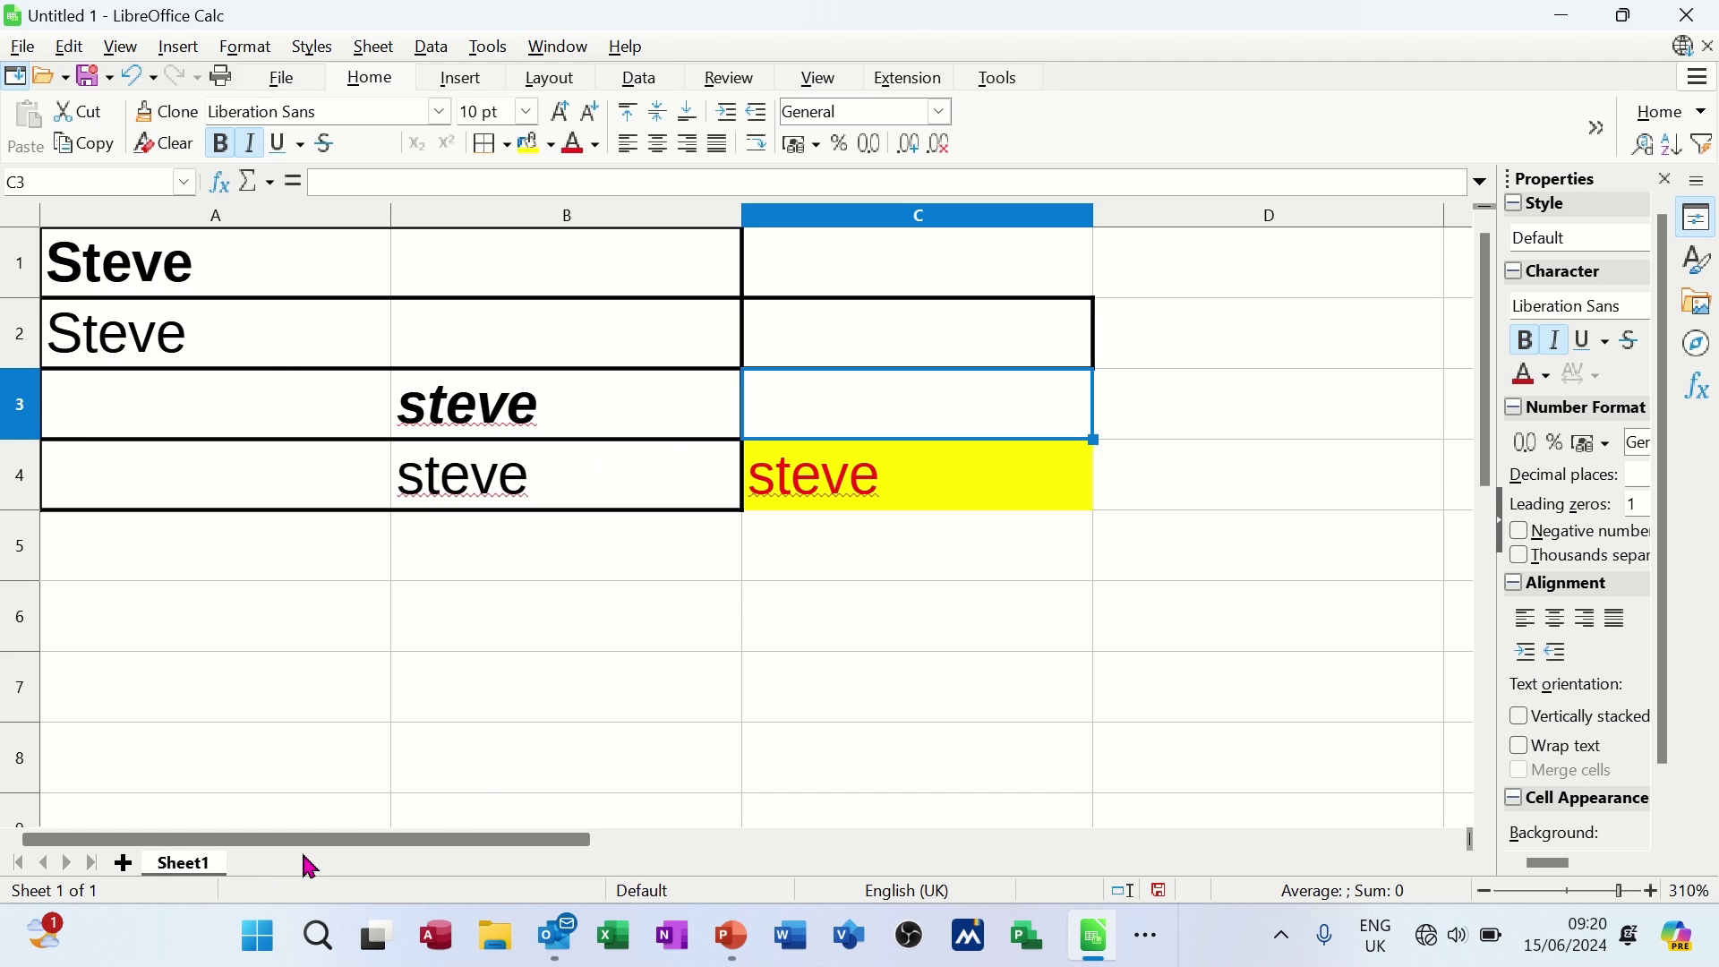
Add Sheet2 and enter Car, Tax, Gas, Water and bills into A1:A5
left_click(126, 864)
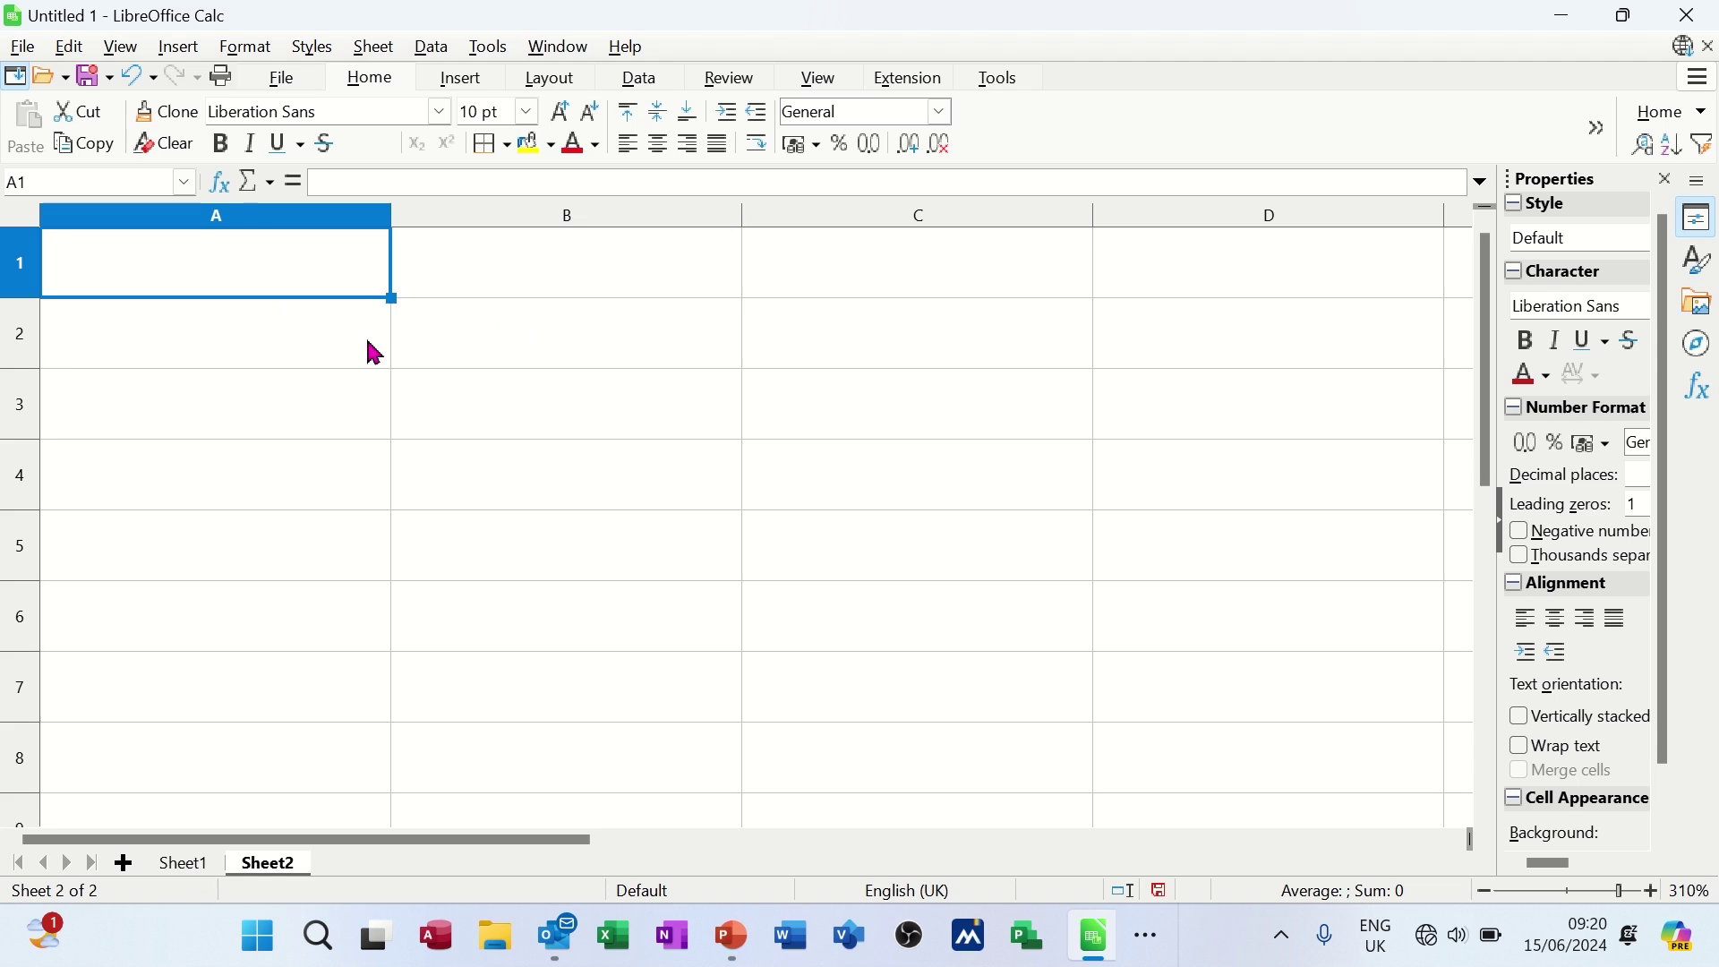
type("Car")
key("Return")
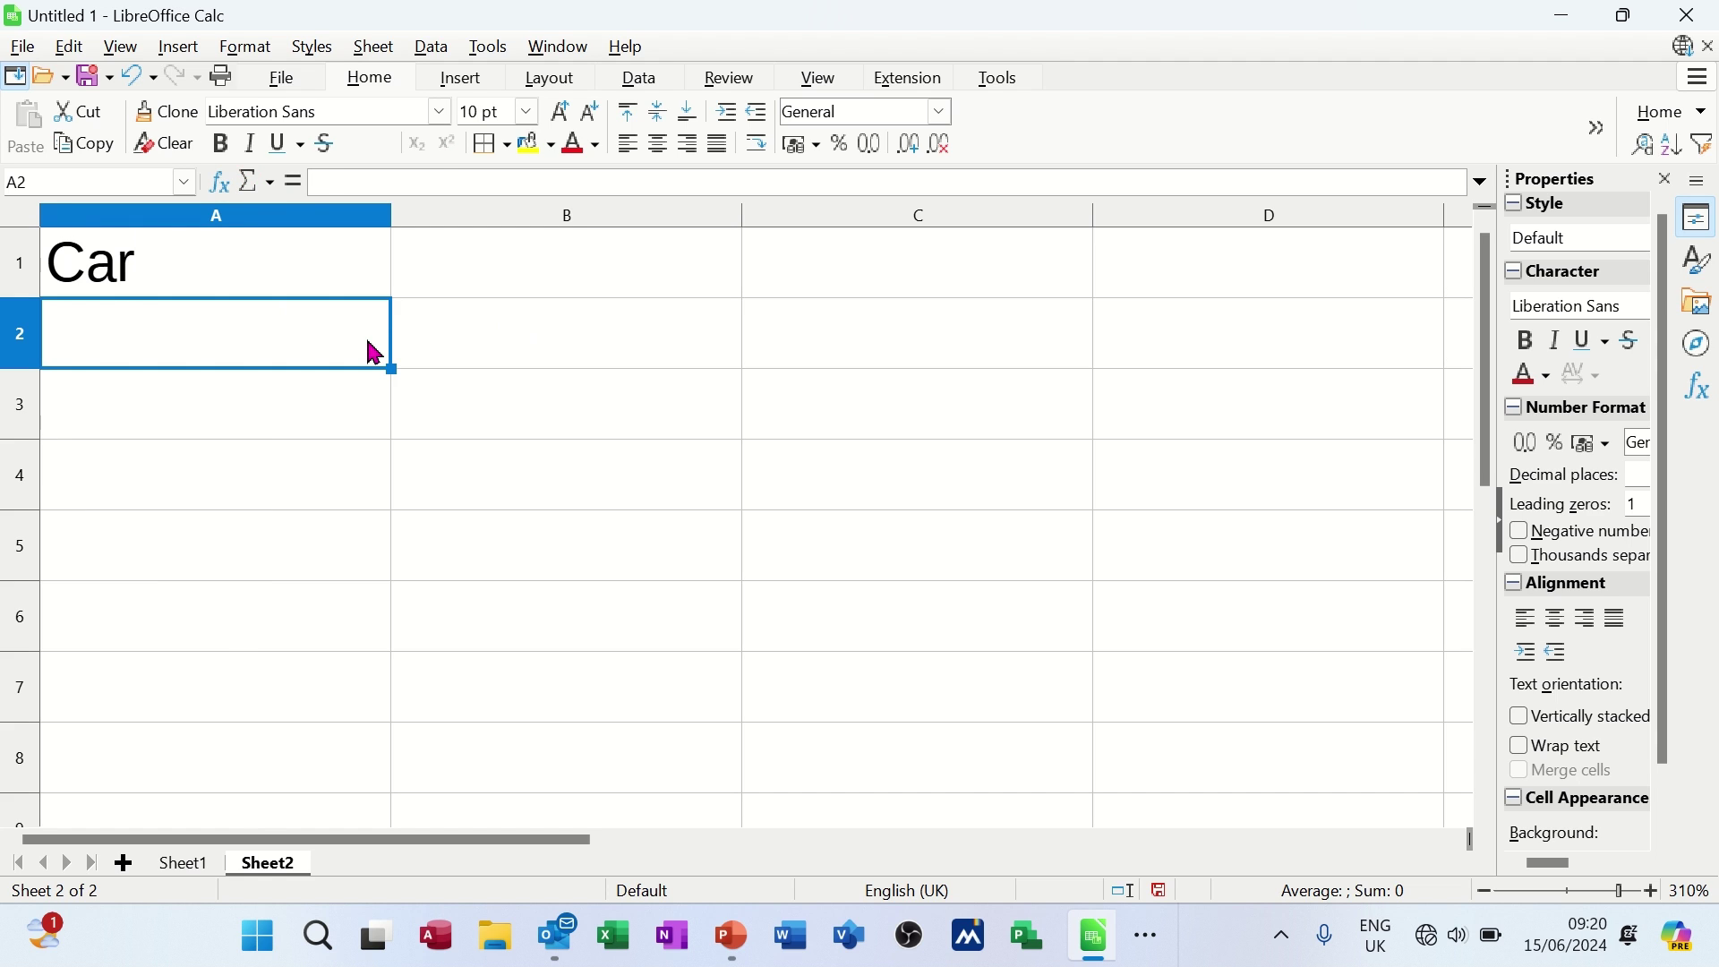
type("Tax")
key("Return")
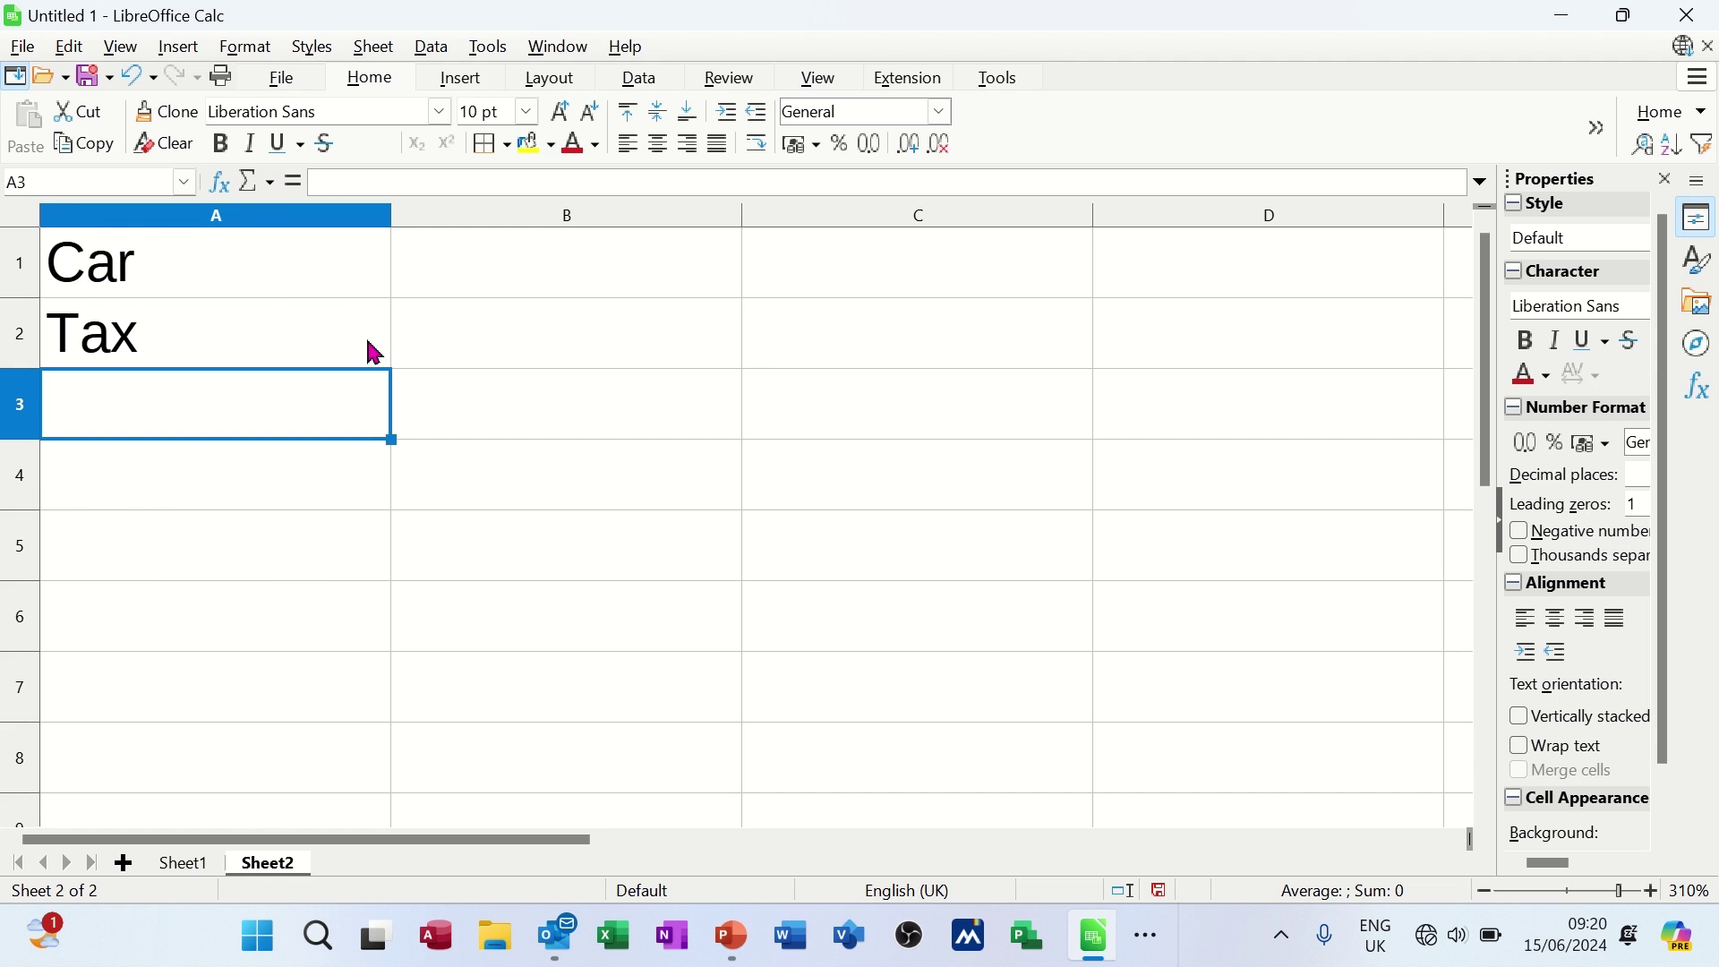
type("Gas")
key("Return")
type("Wa")
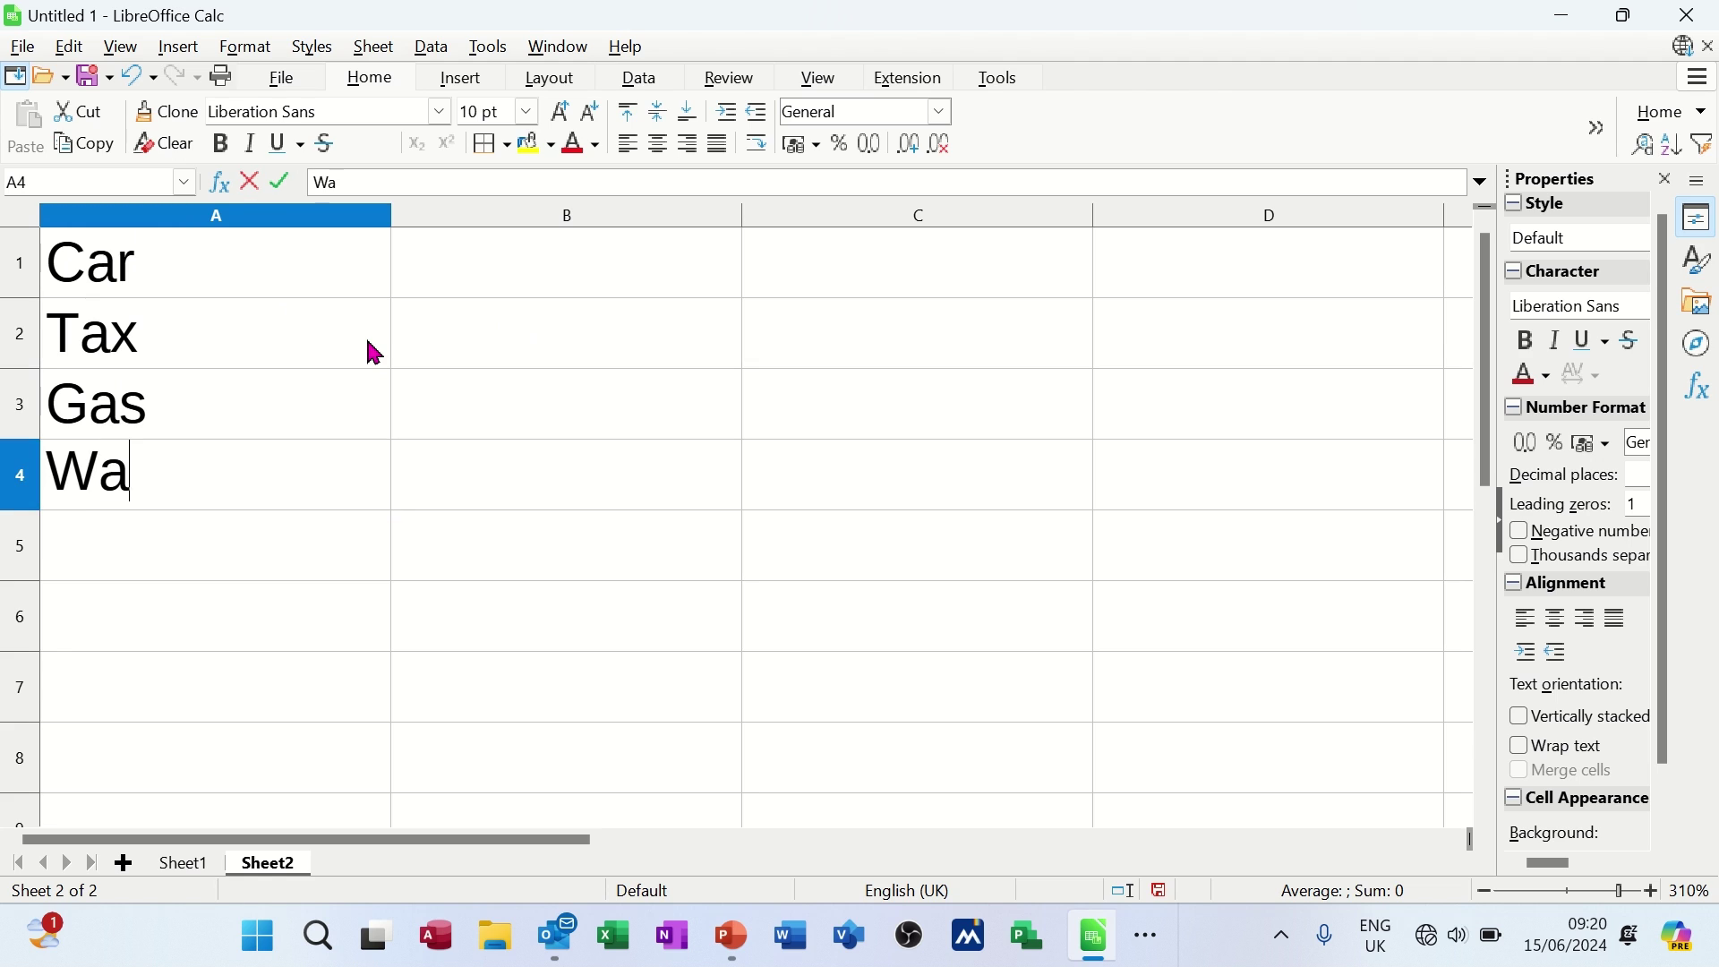
type("ter")
key("Return")
type("bil")
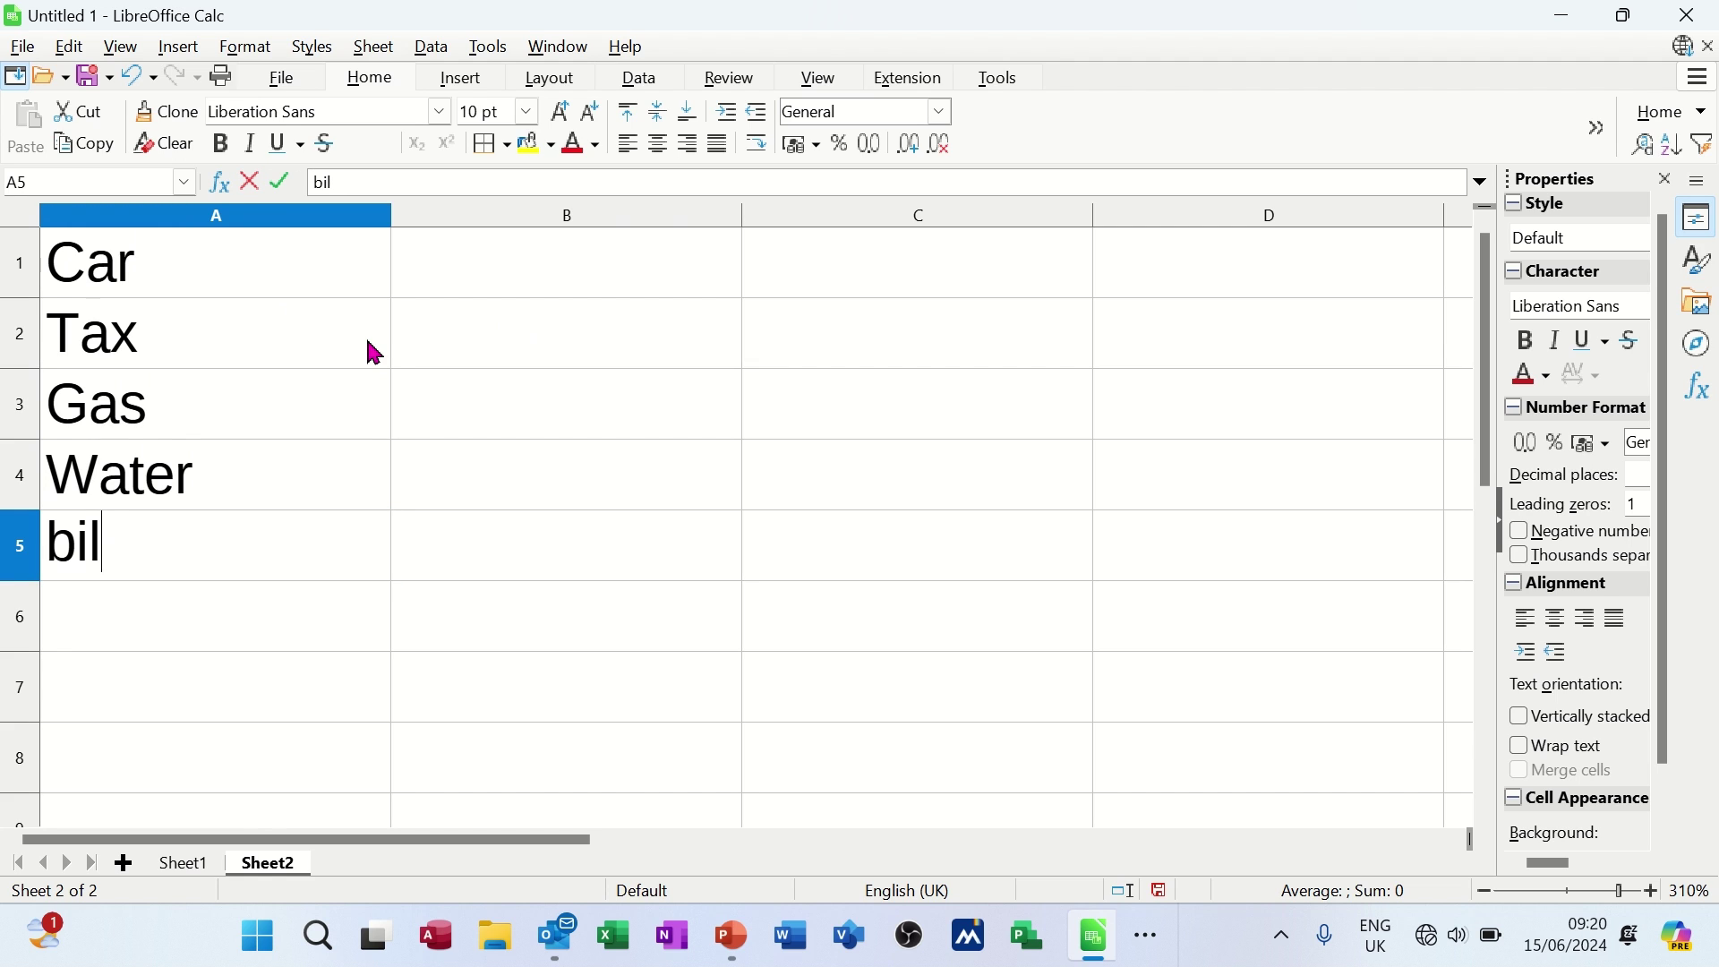
type("ls")
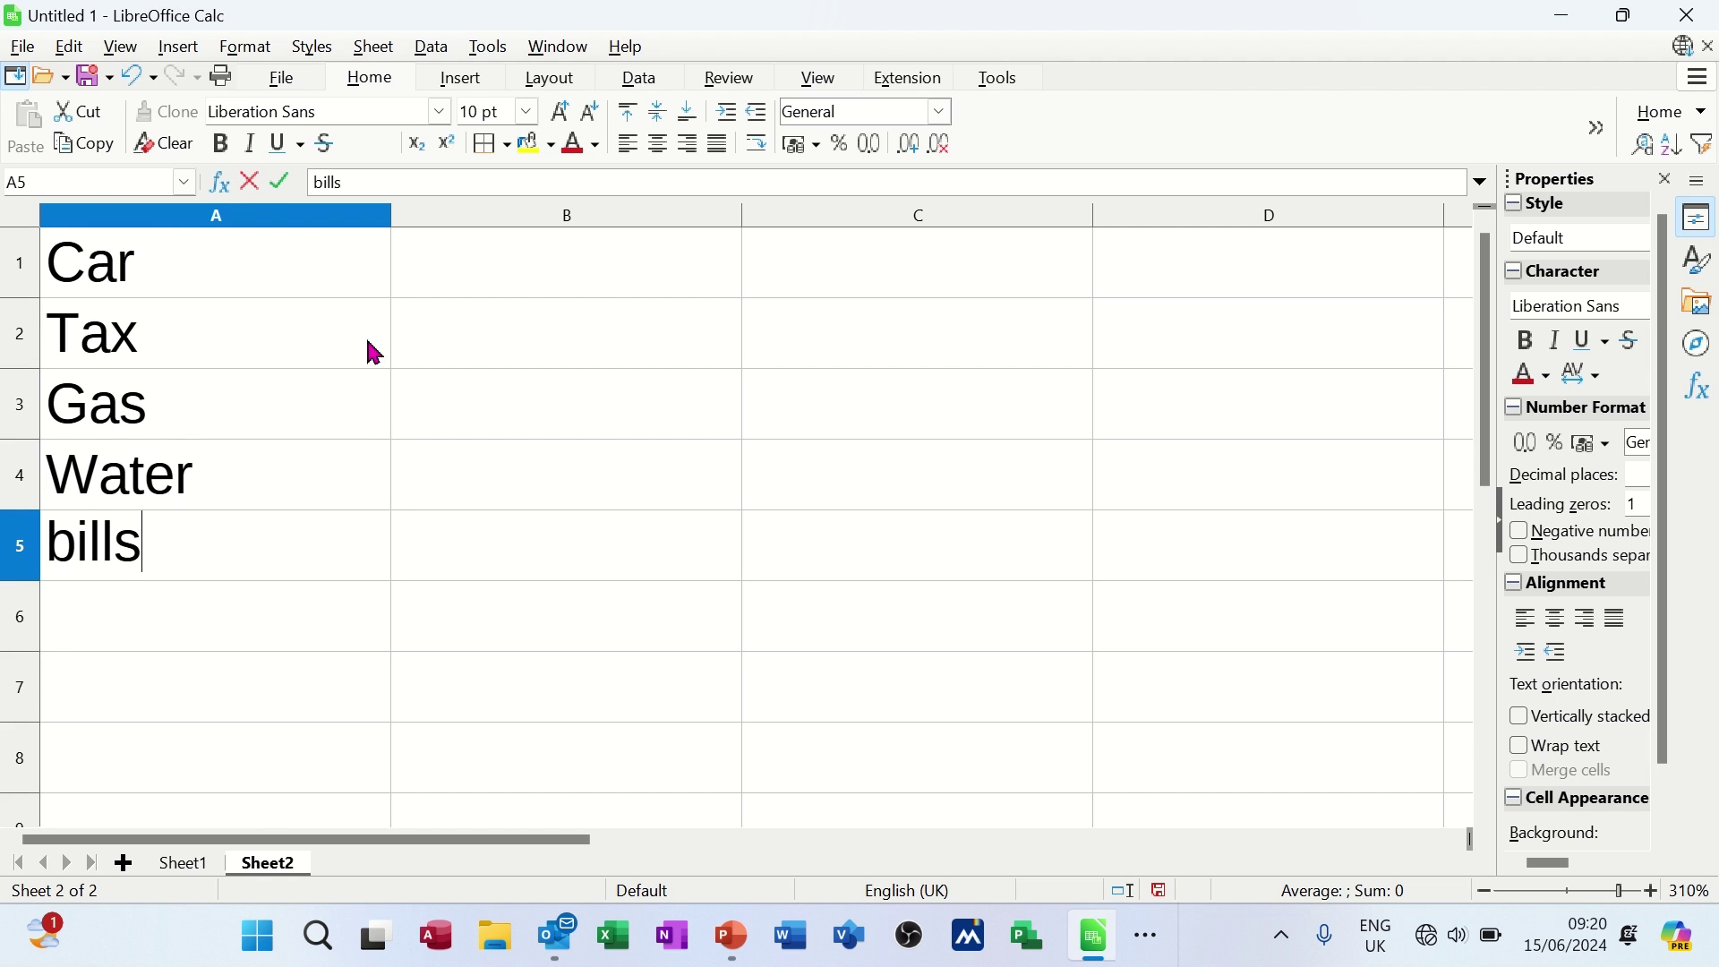
key("Return")
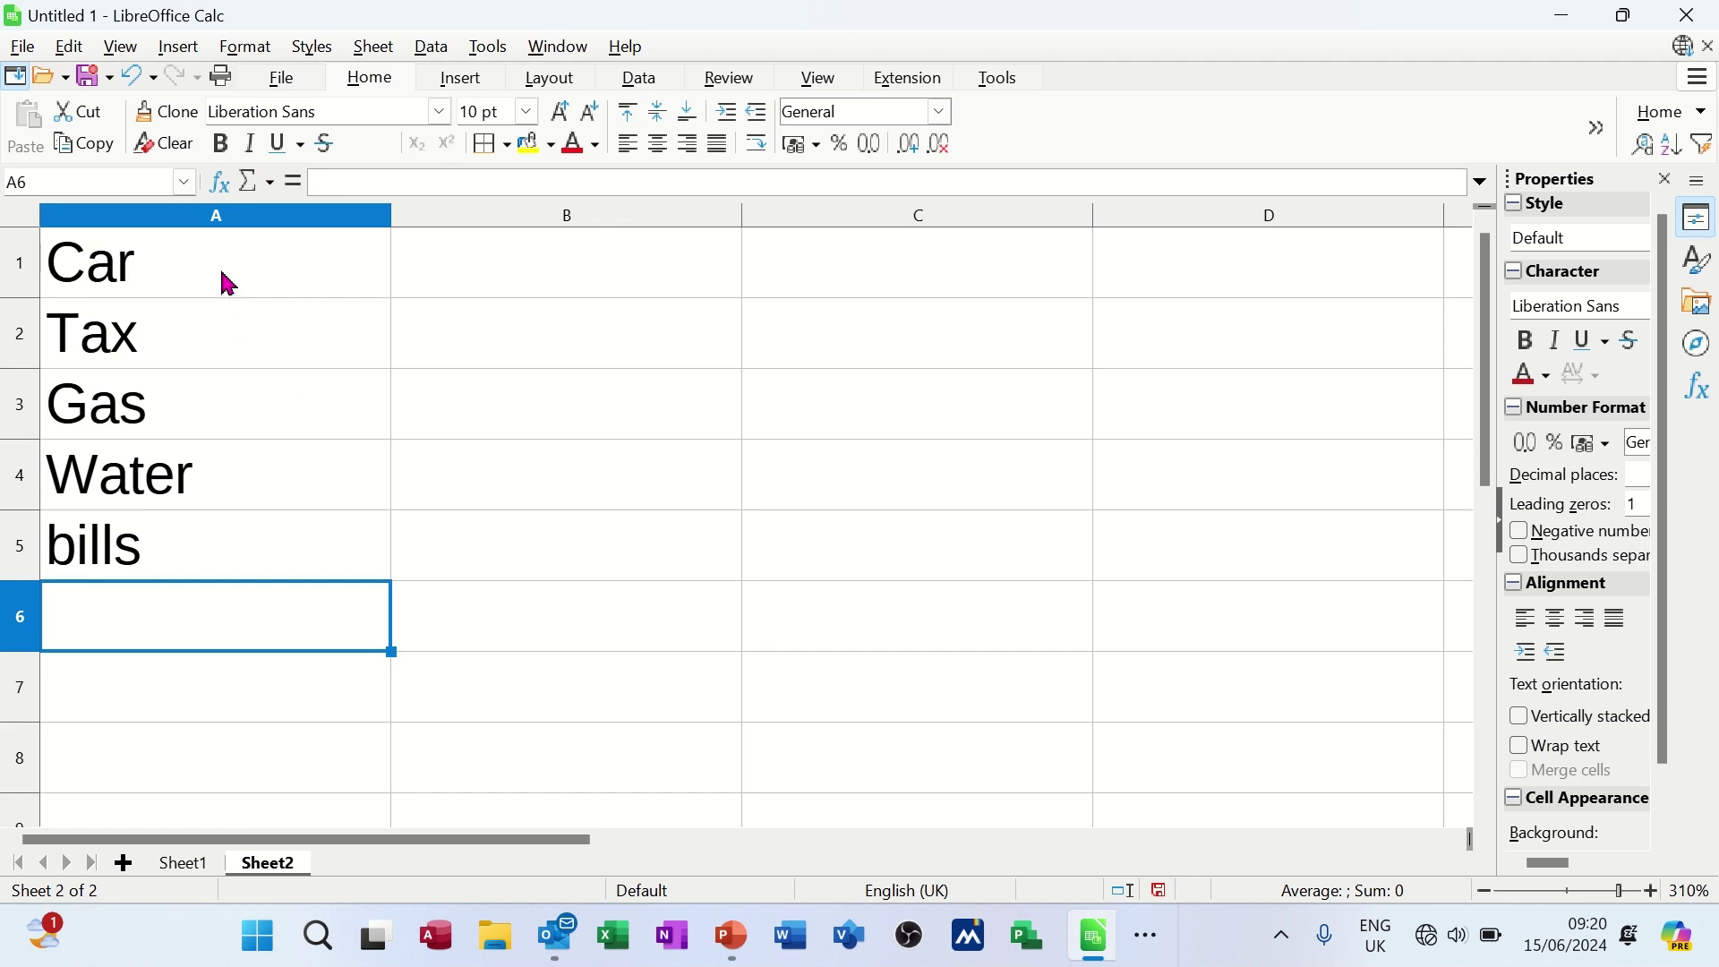
left_click_drag(226, 282, 246, 539)
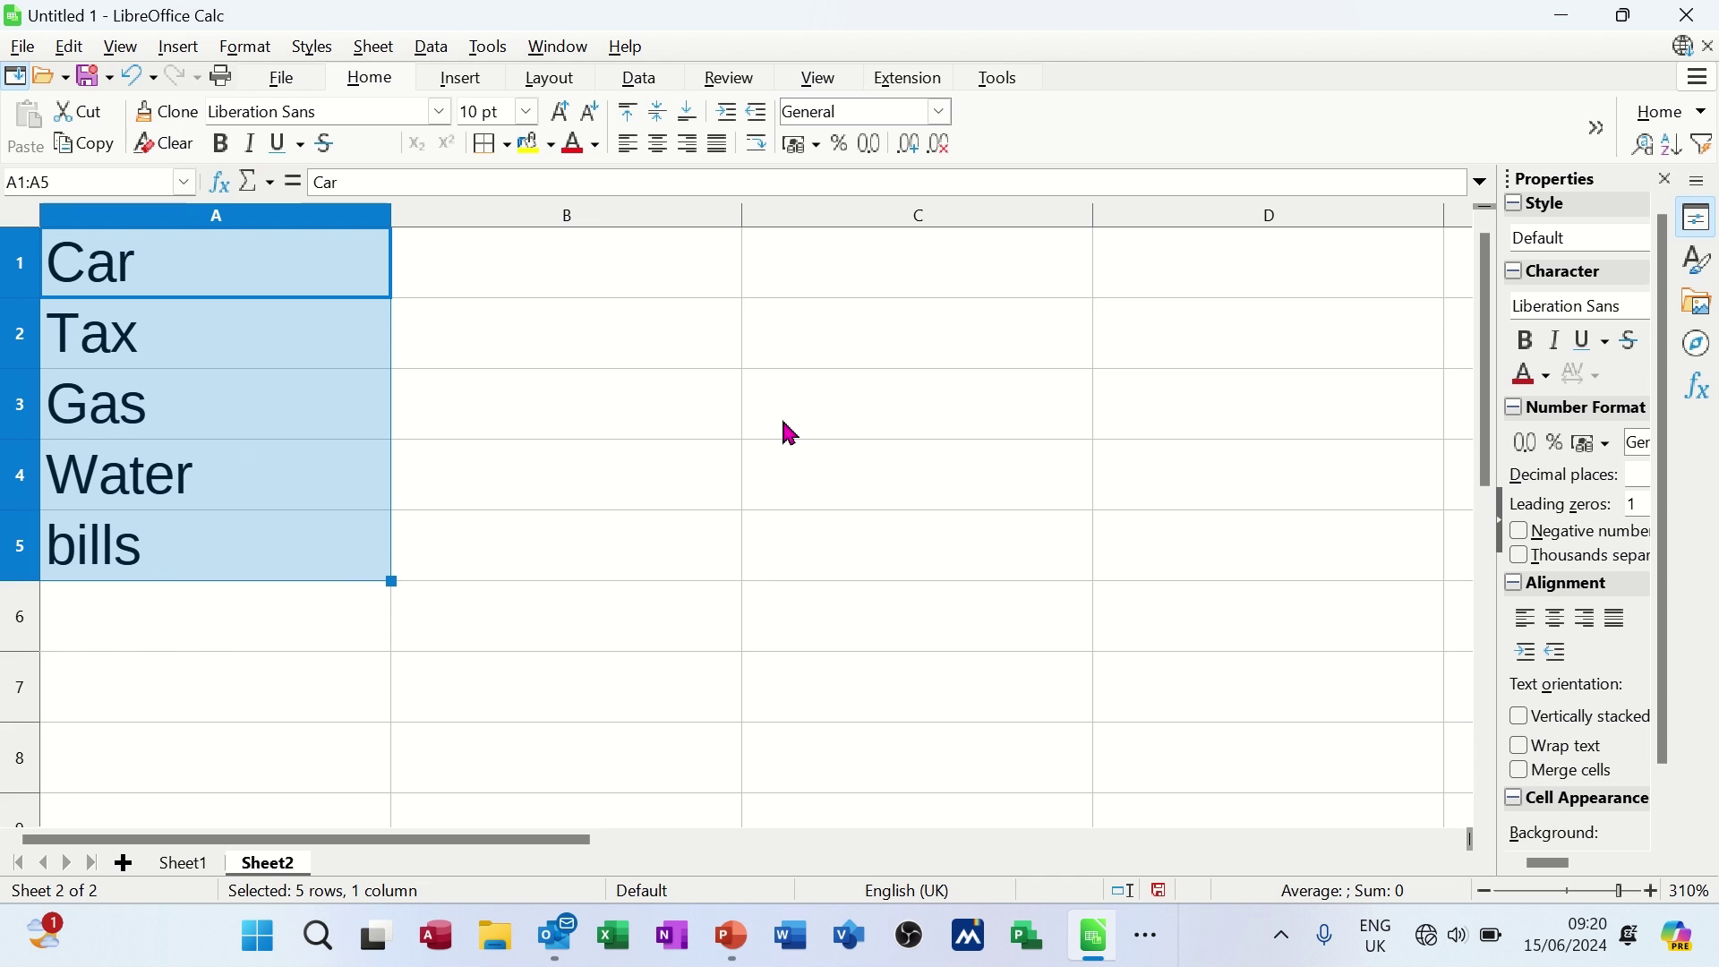
key("F7")
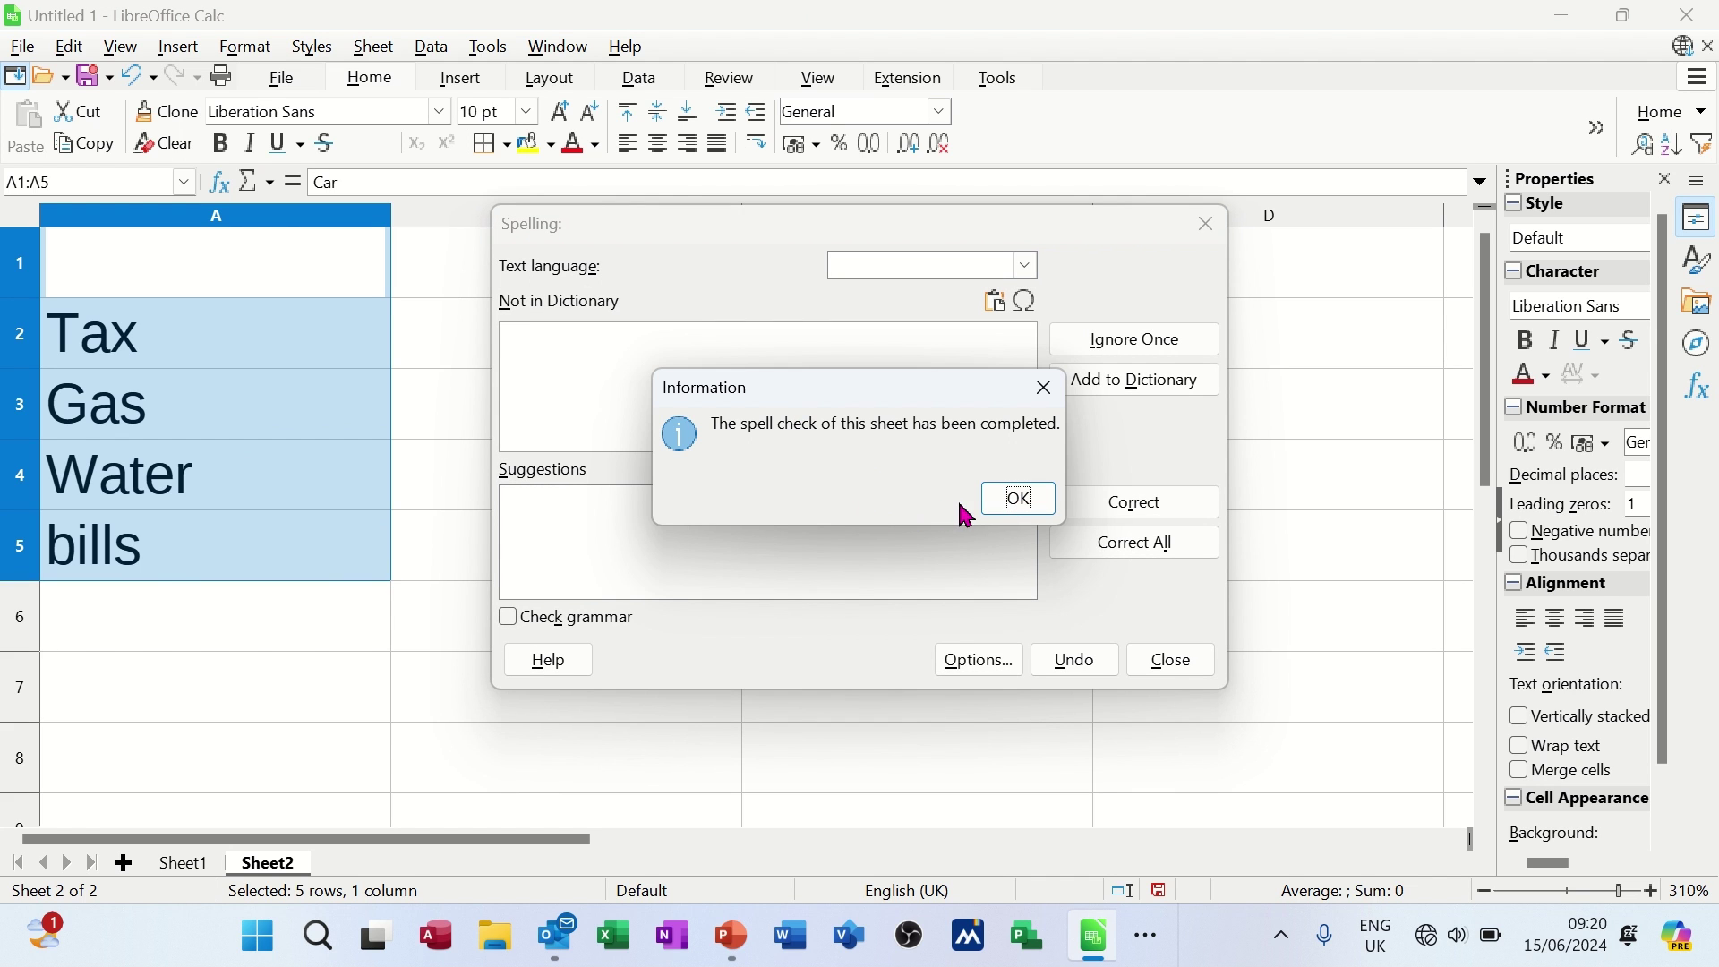
left_click(1020, 501)
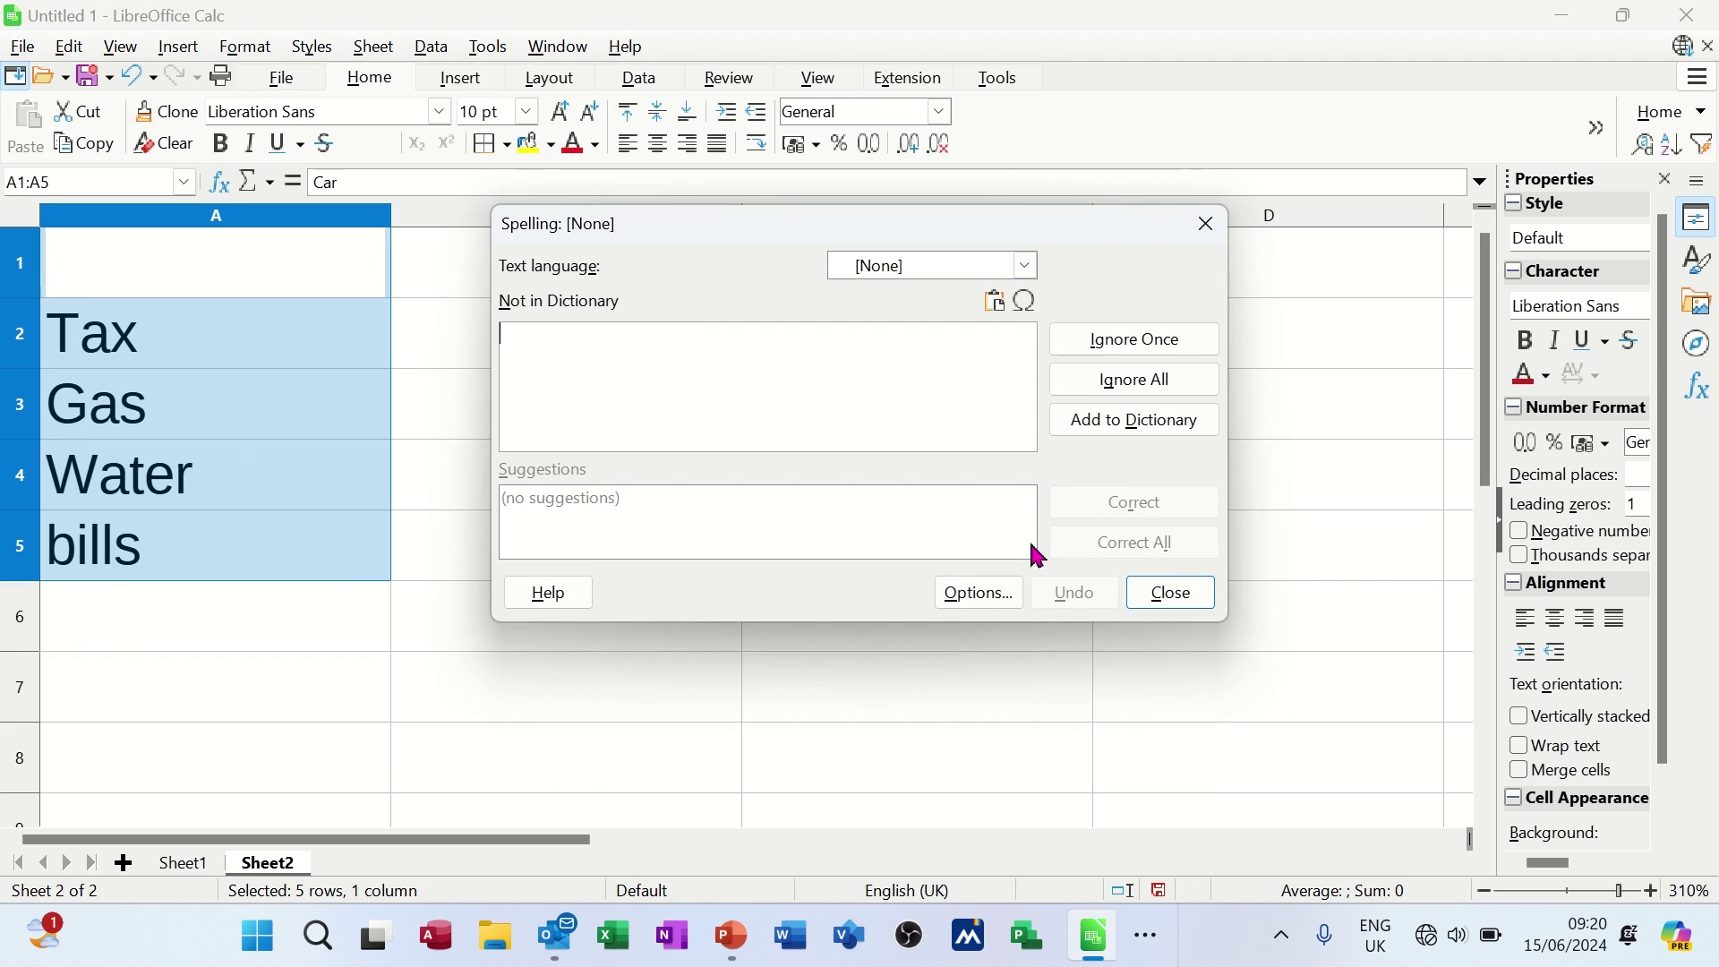
left_click(1172, 595)
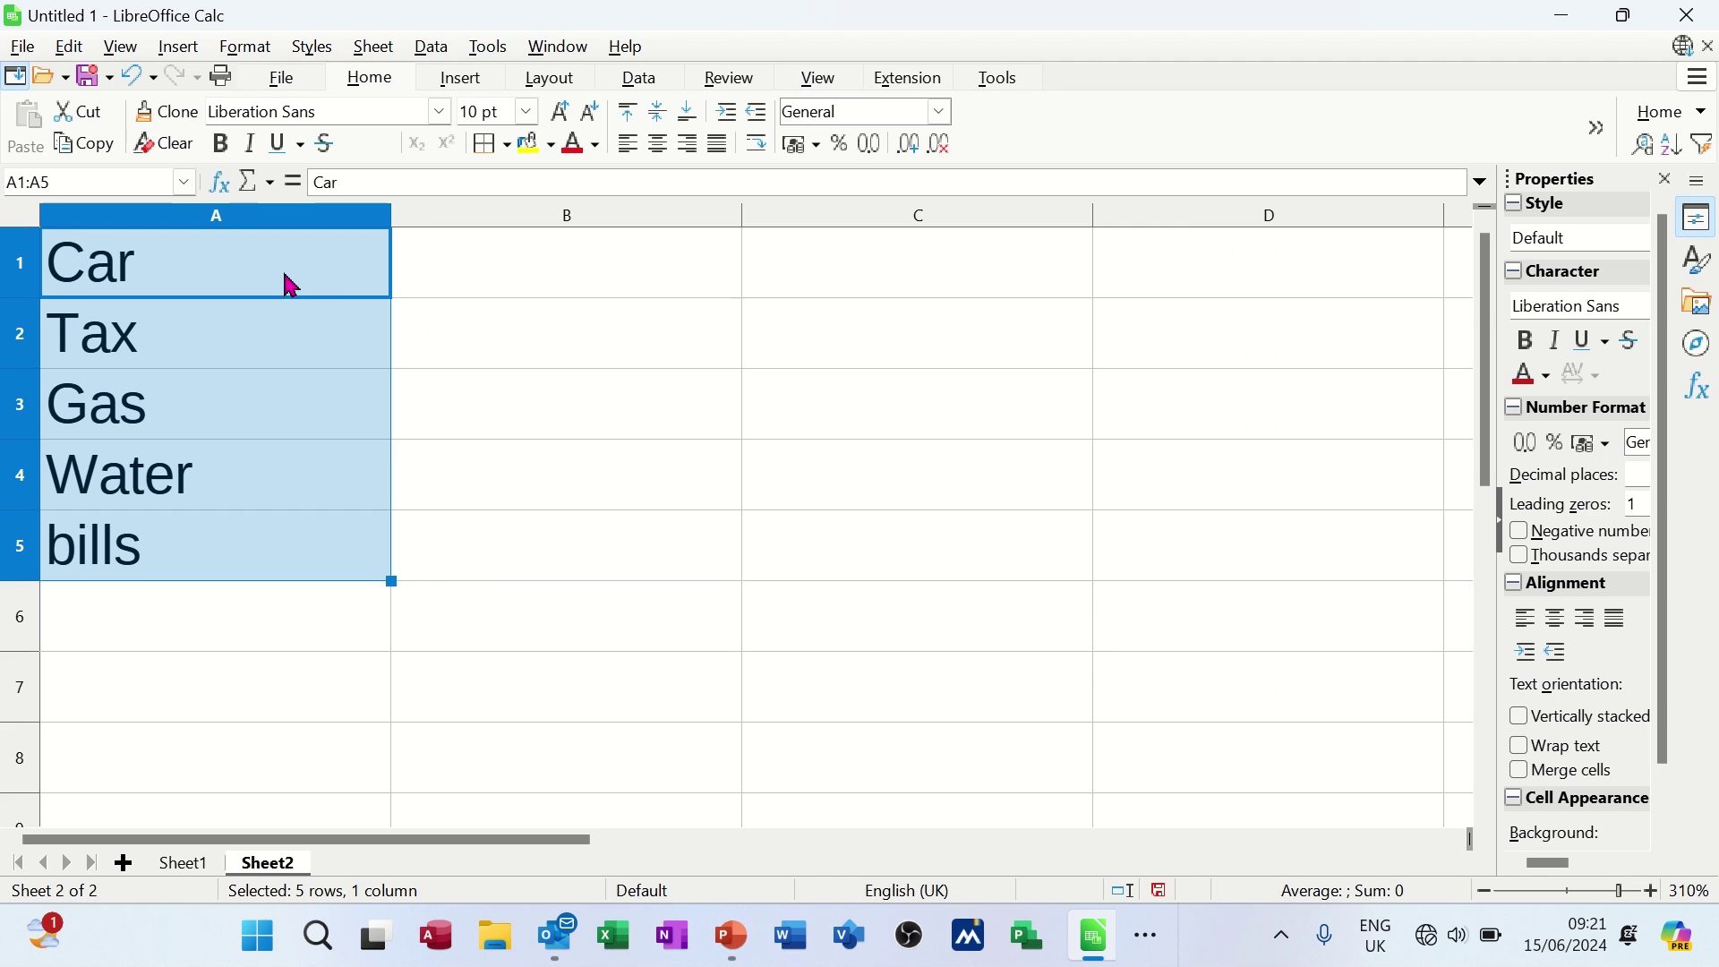
Type 111, 222, 333, 444 and 555 into cells B1 to B5
left_click(482, 263)
type("111")
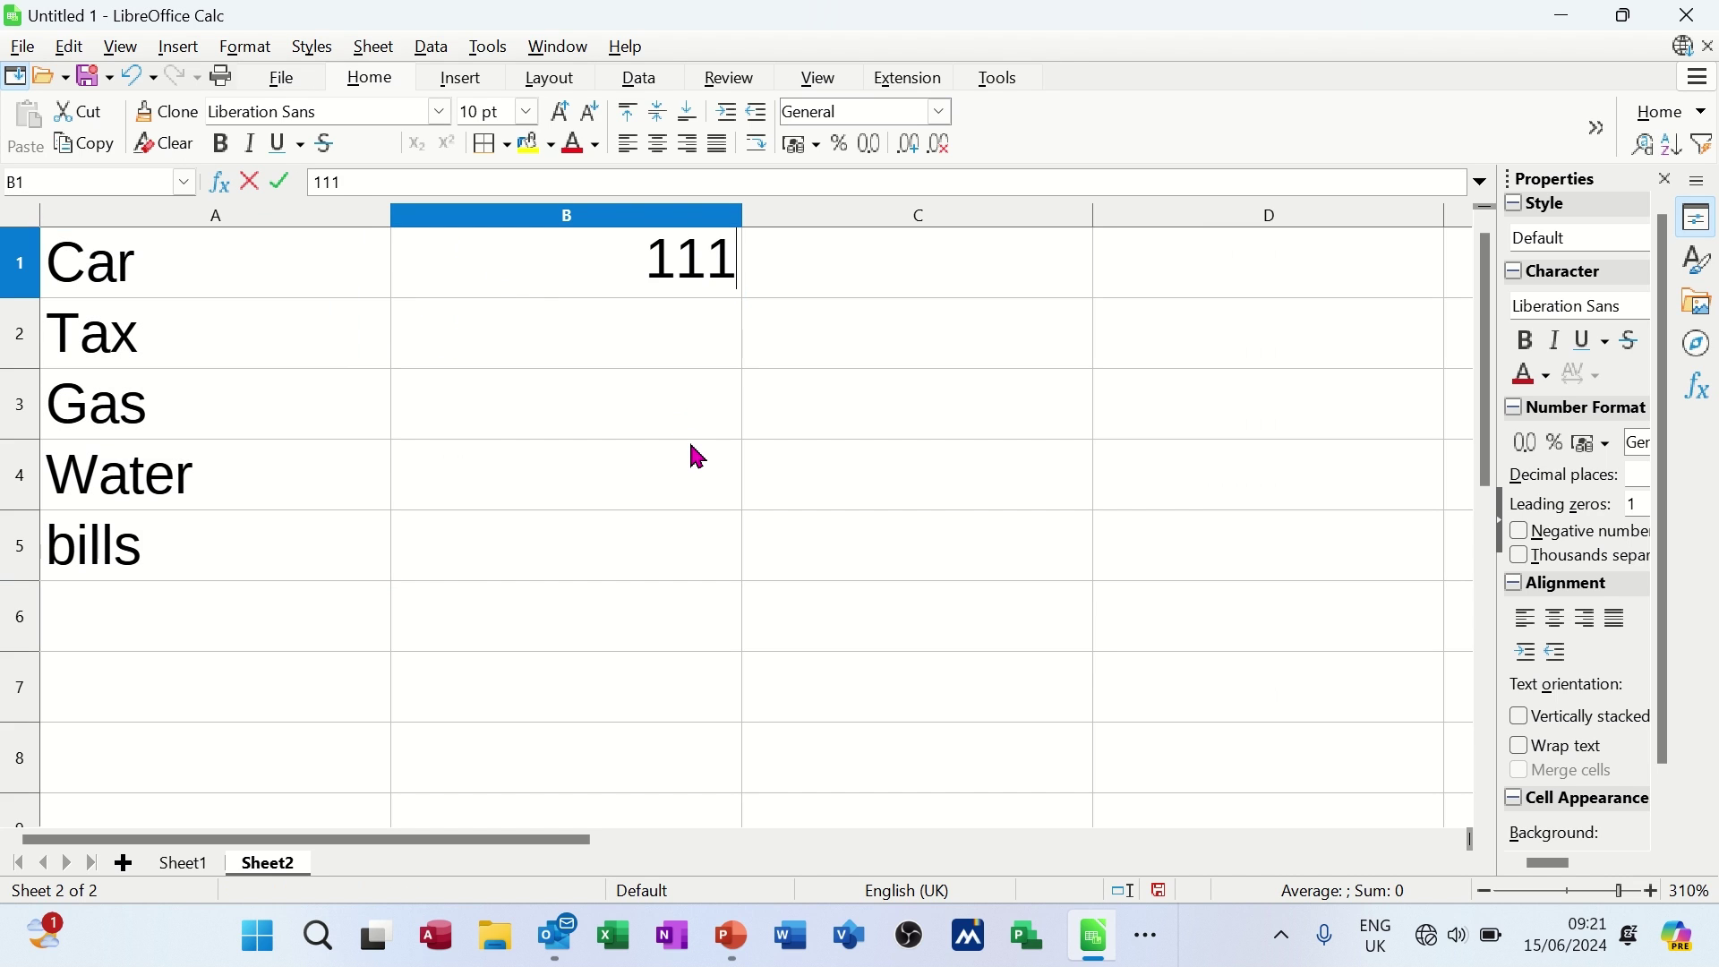
key("Return")
type("222")
key("Return")
type("333")
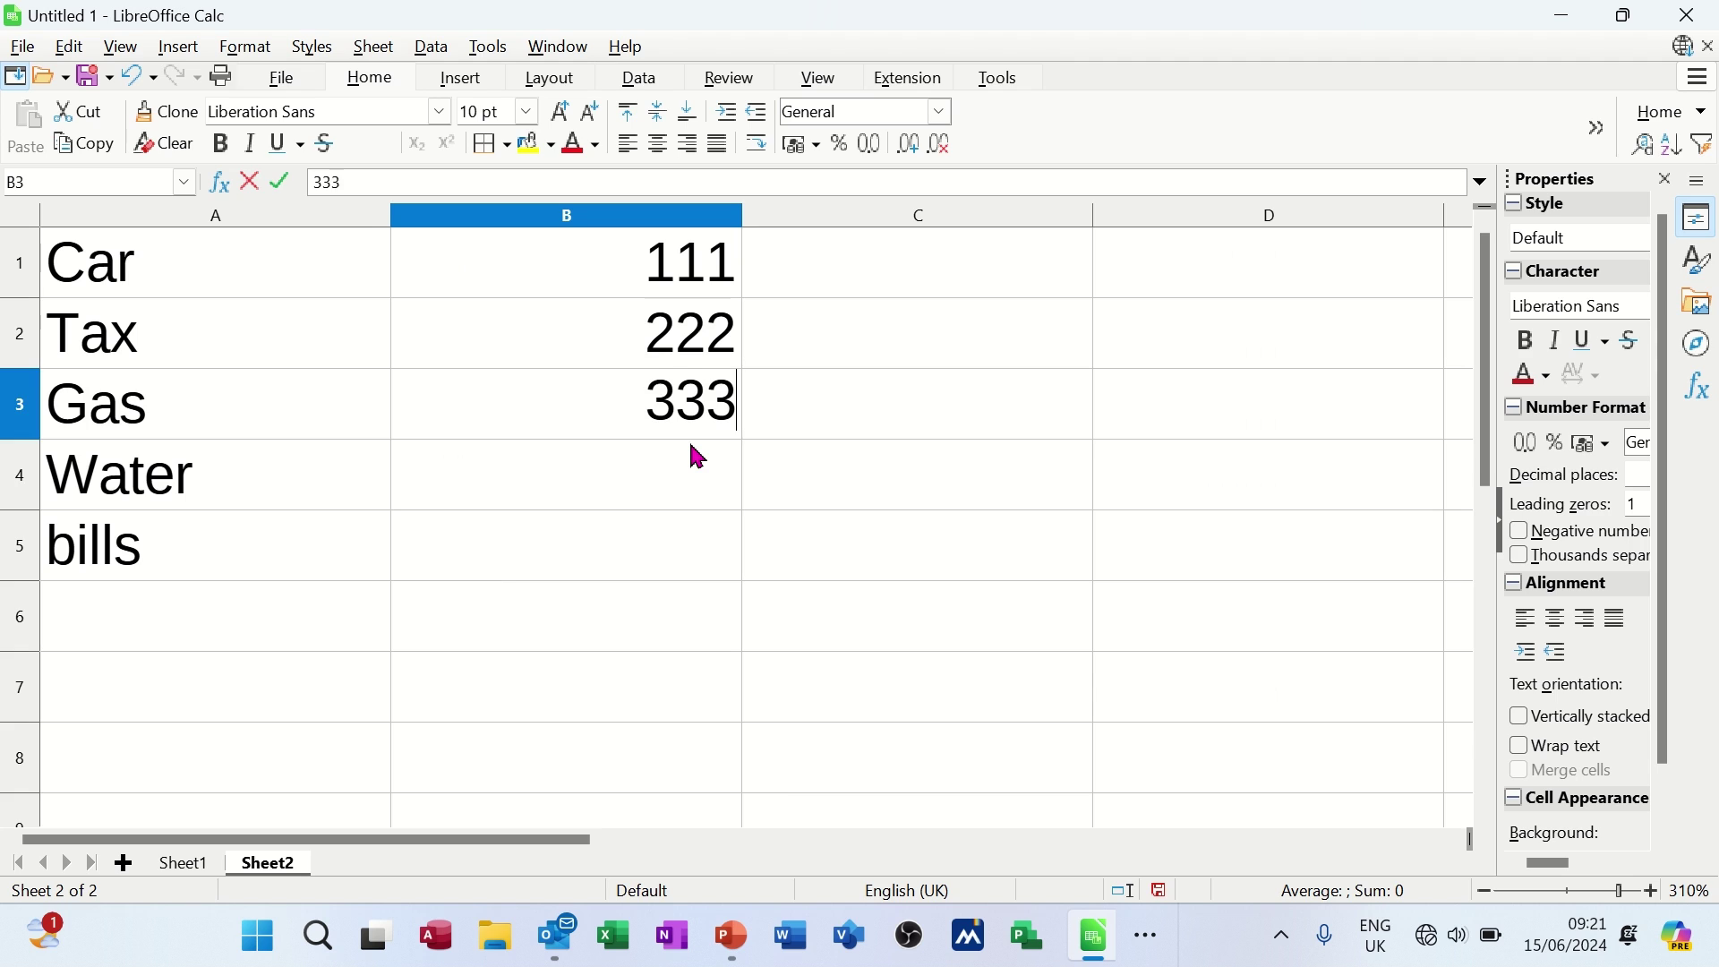
key("Return")
type("444")
key("Return")
type("555")
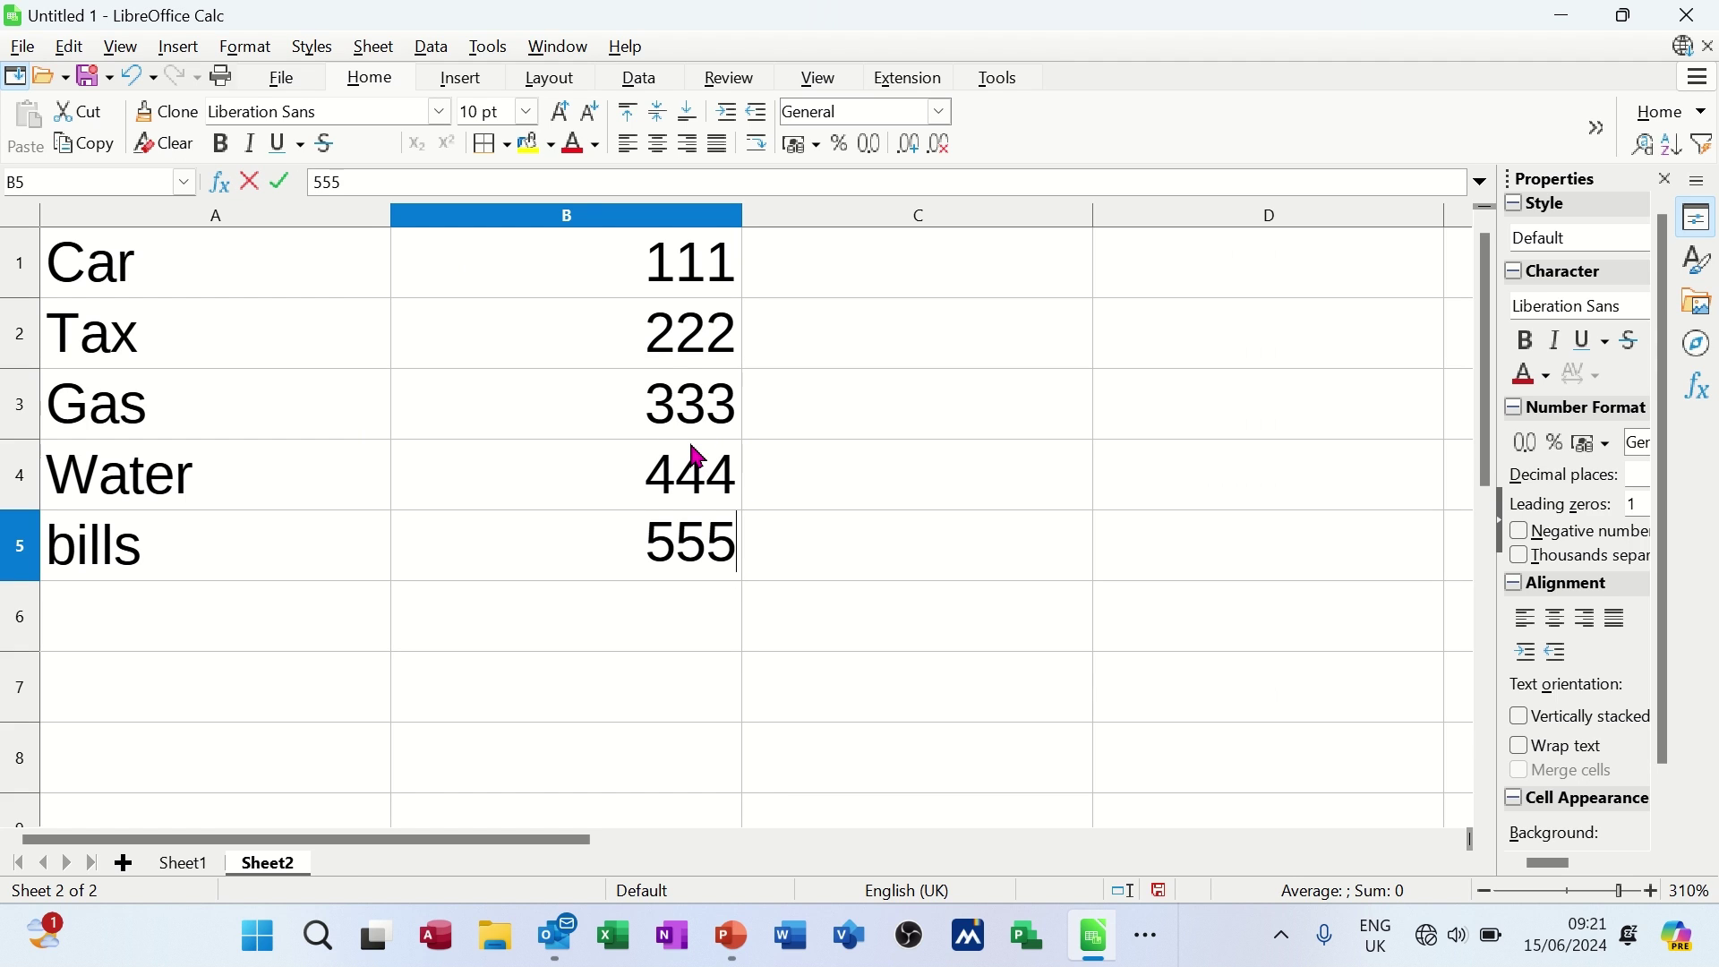
key("Return")
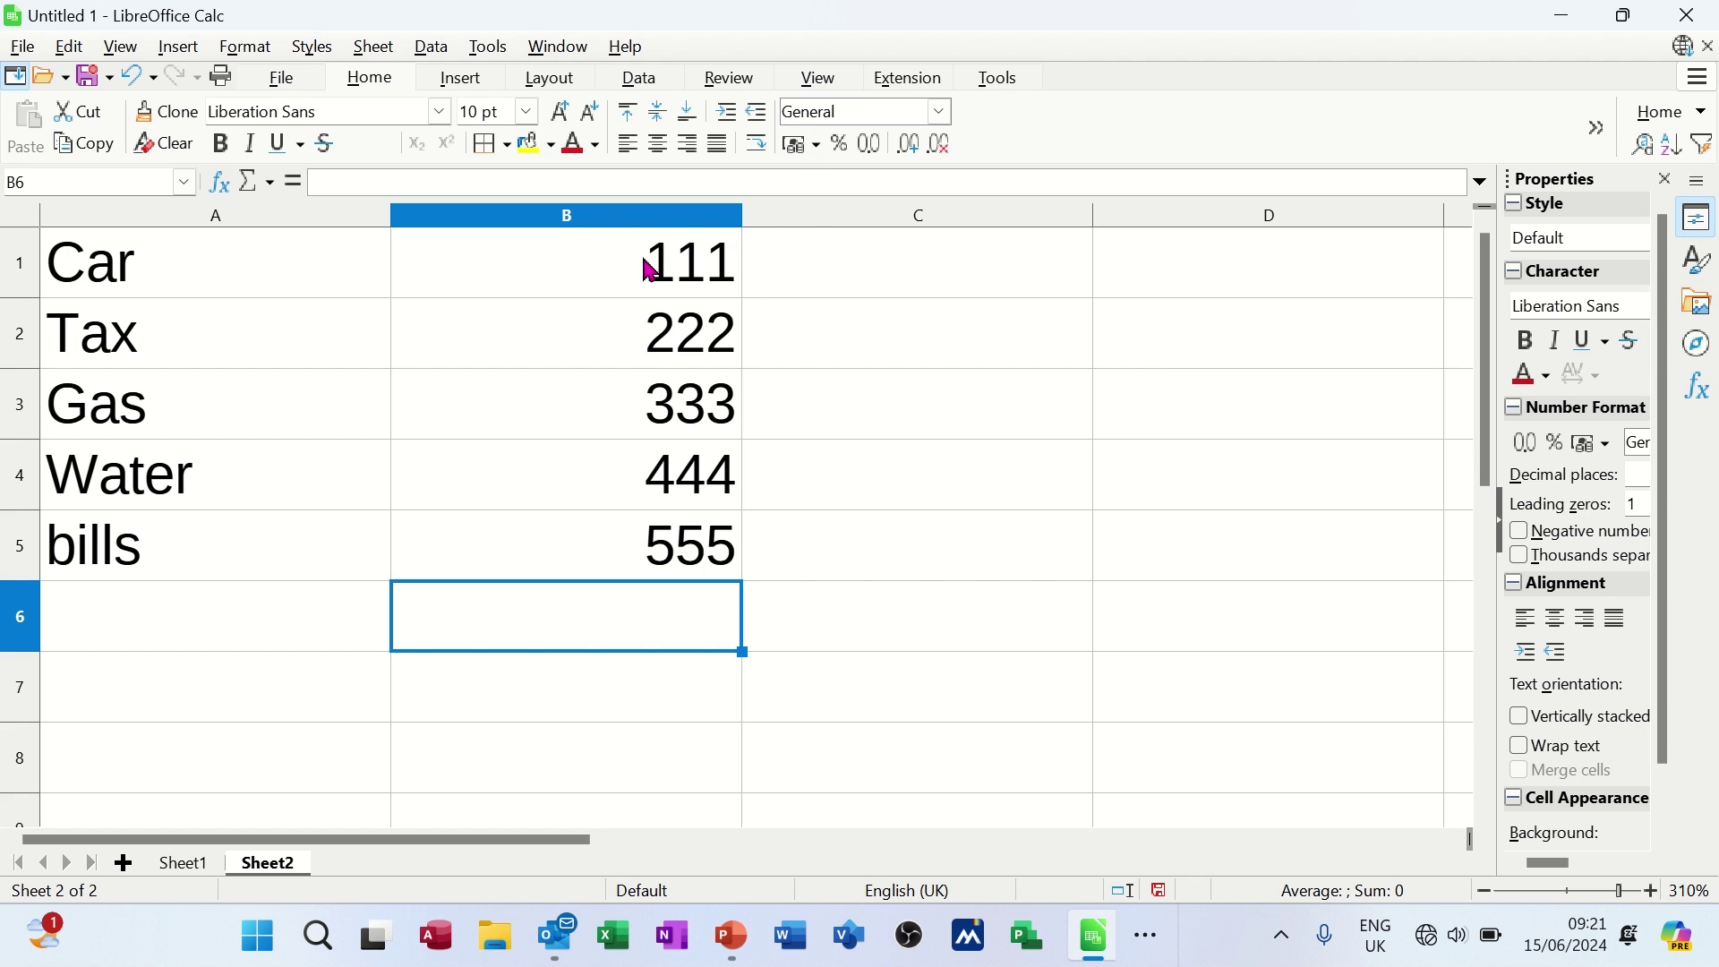
Apply Currency format to B1:B5 so they show £111.00 to £555.00
left_click_drag(650, 270, 657, 532)
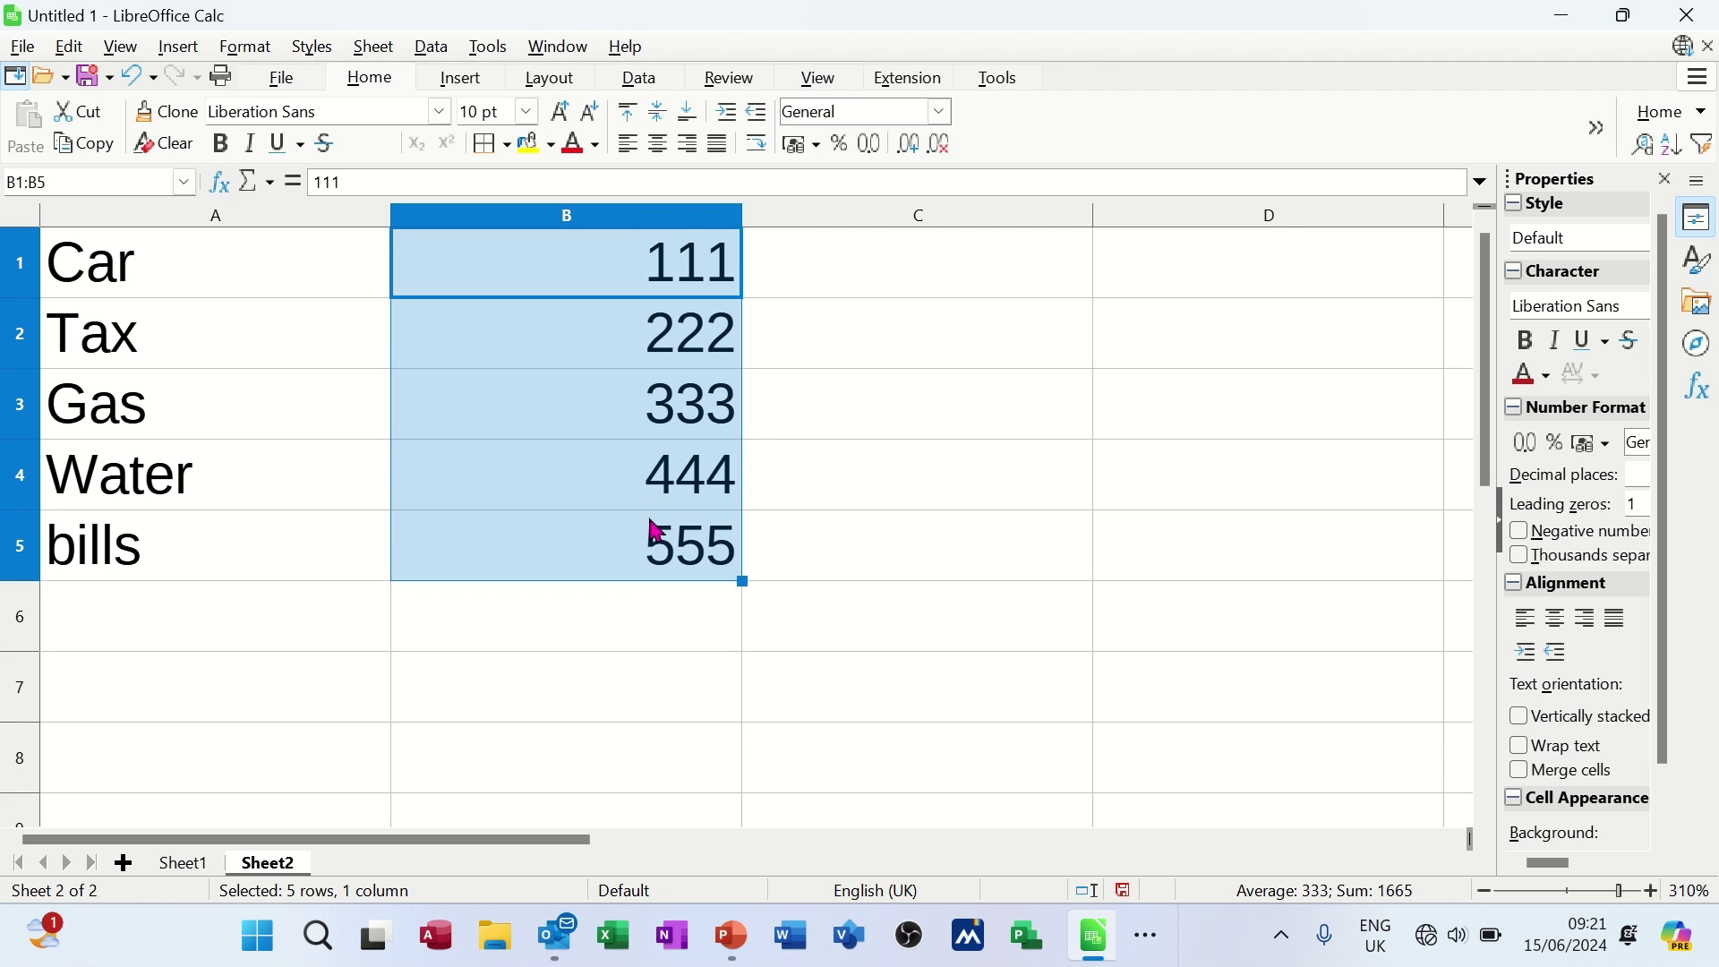
left_click(803, 145)
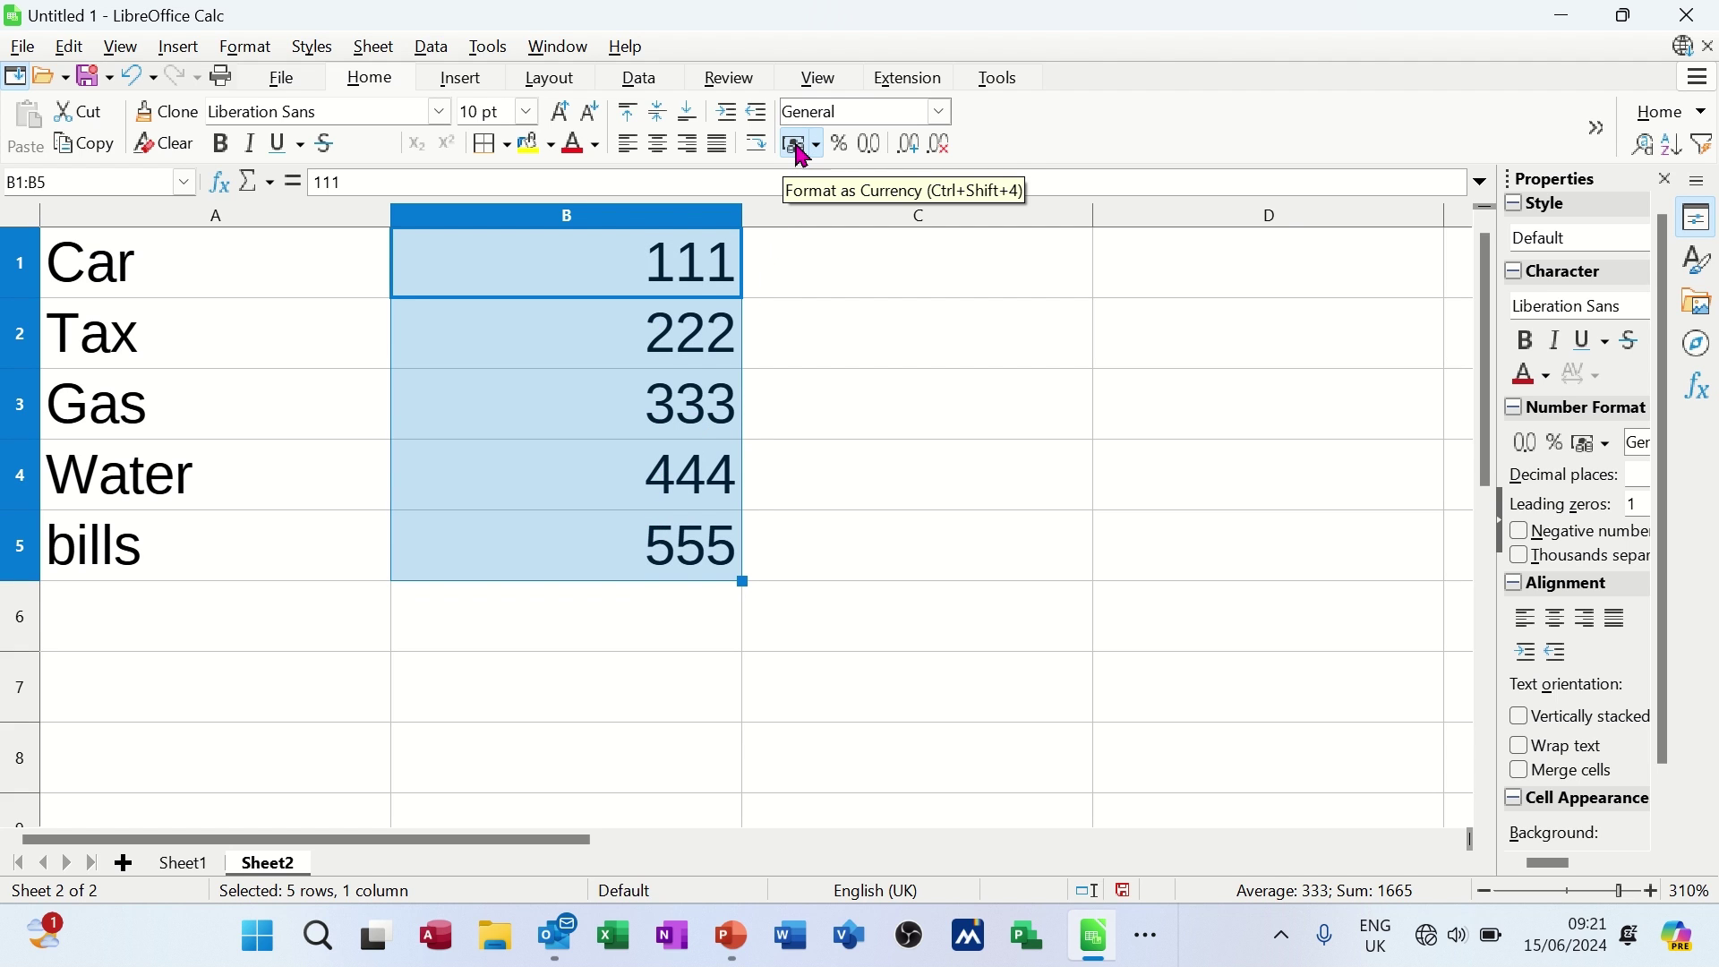
left_click(658, 629)
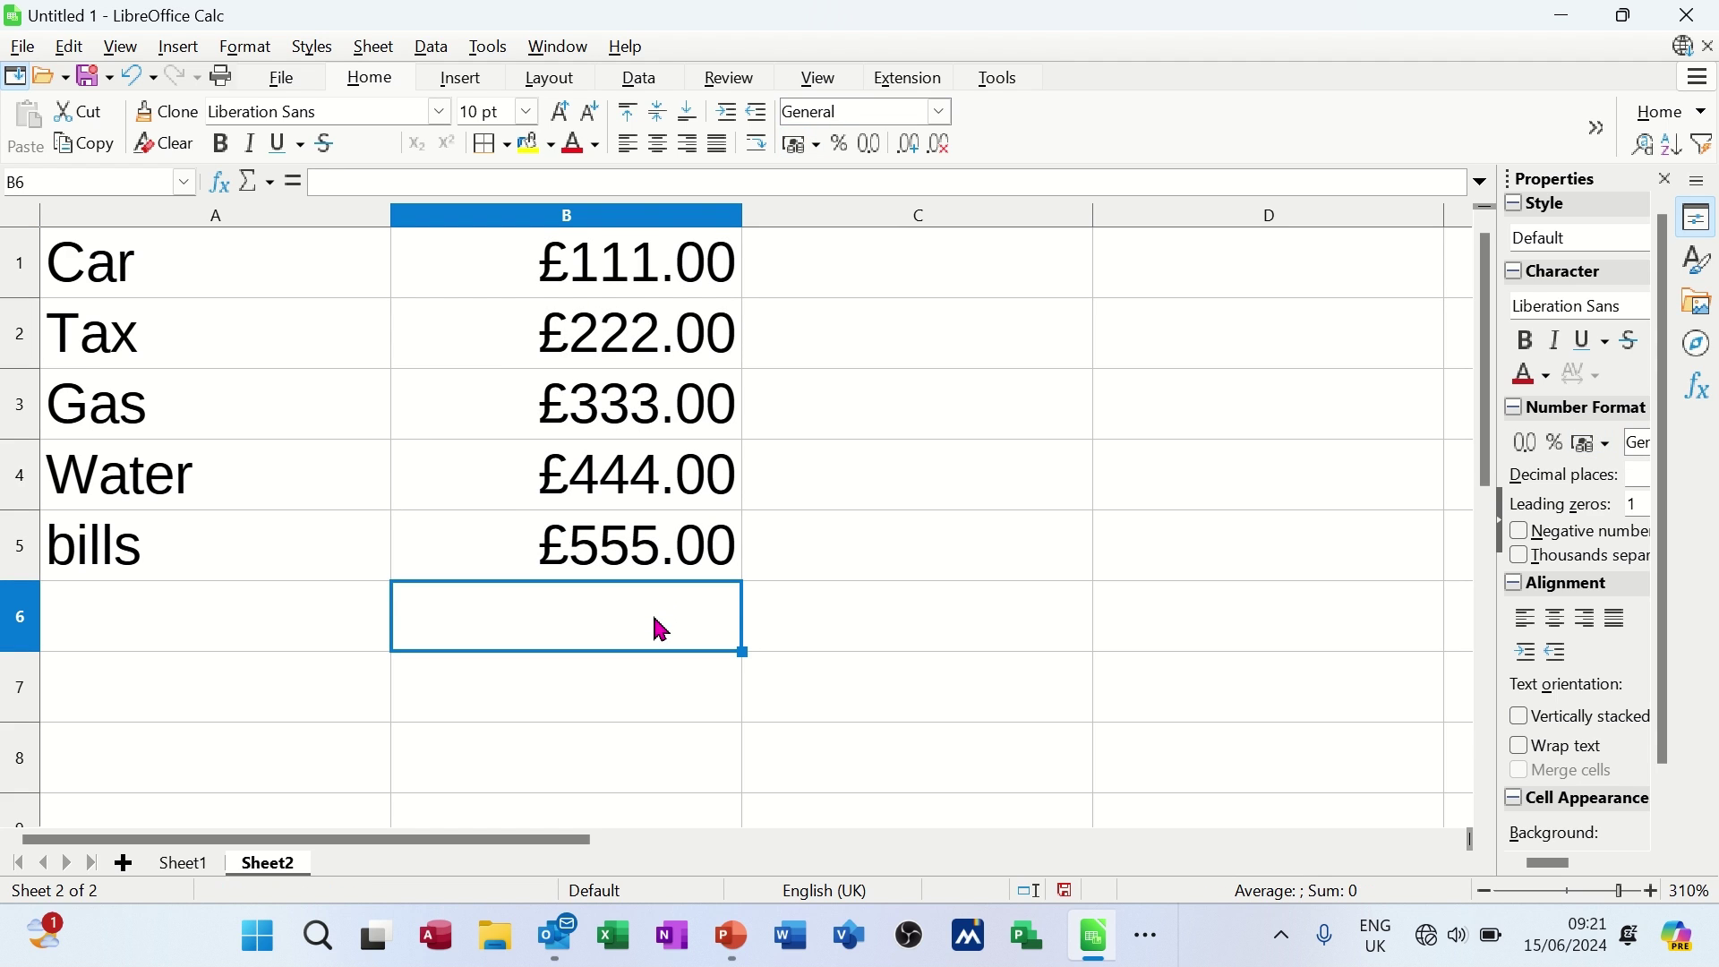
Insert =SUM(B1:B5) in B6 from the Σ dropdown
left_click(271, 184)
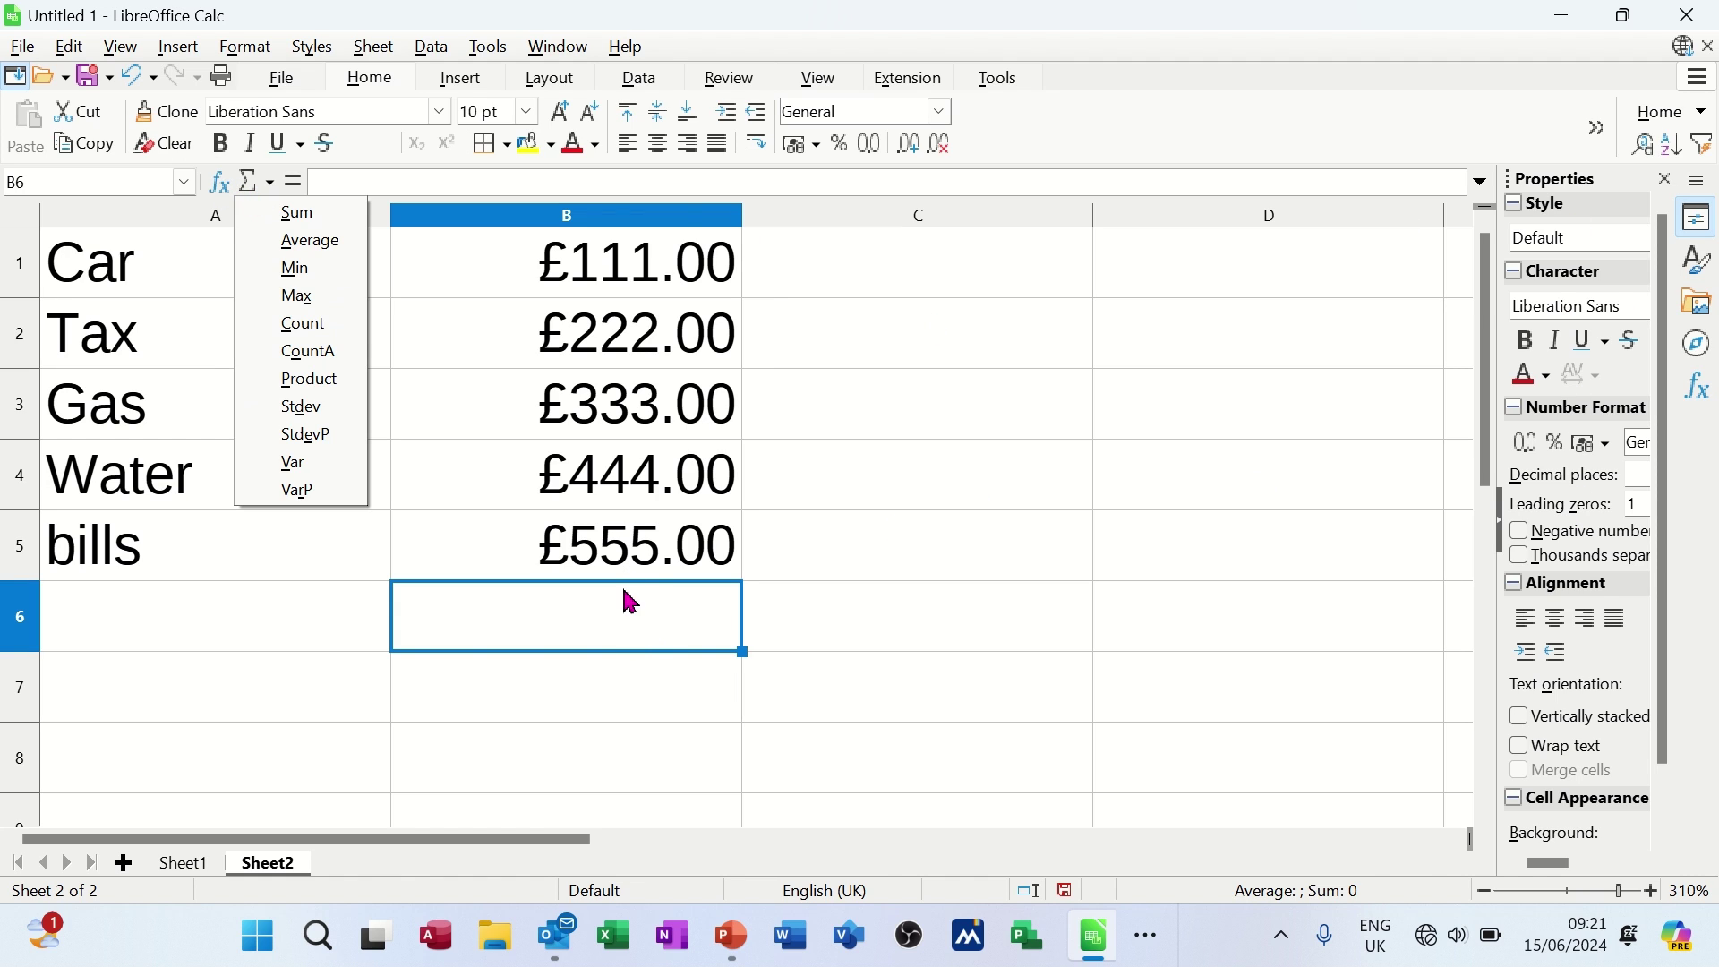
left_click(315, 218)
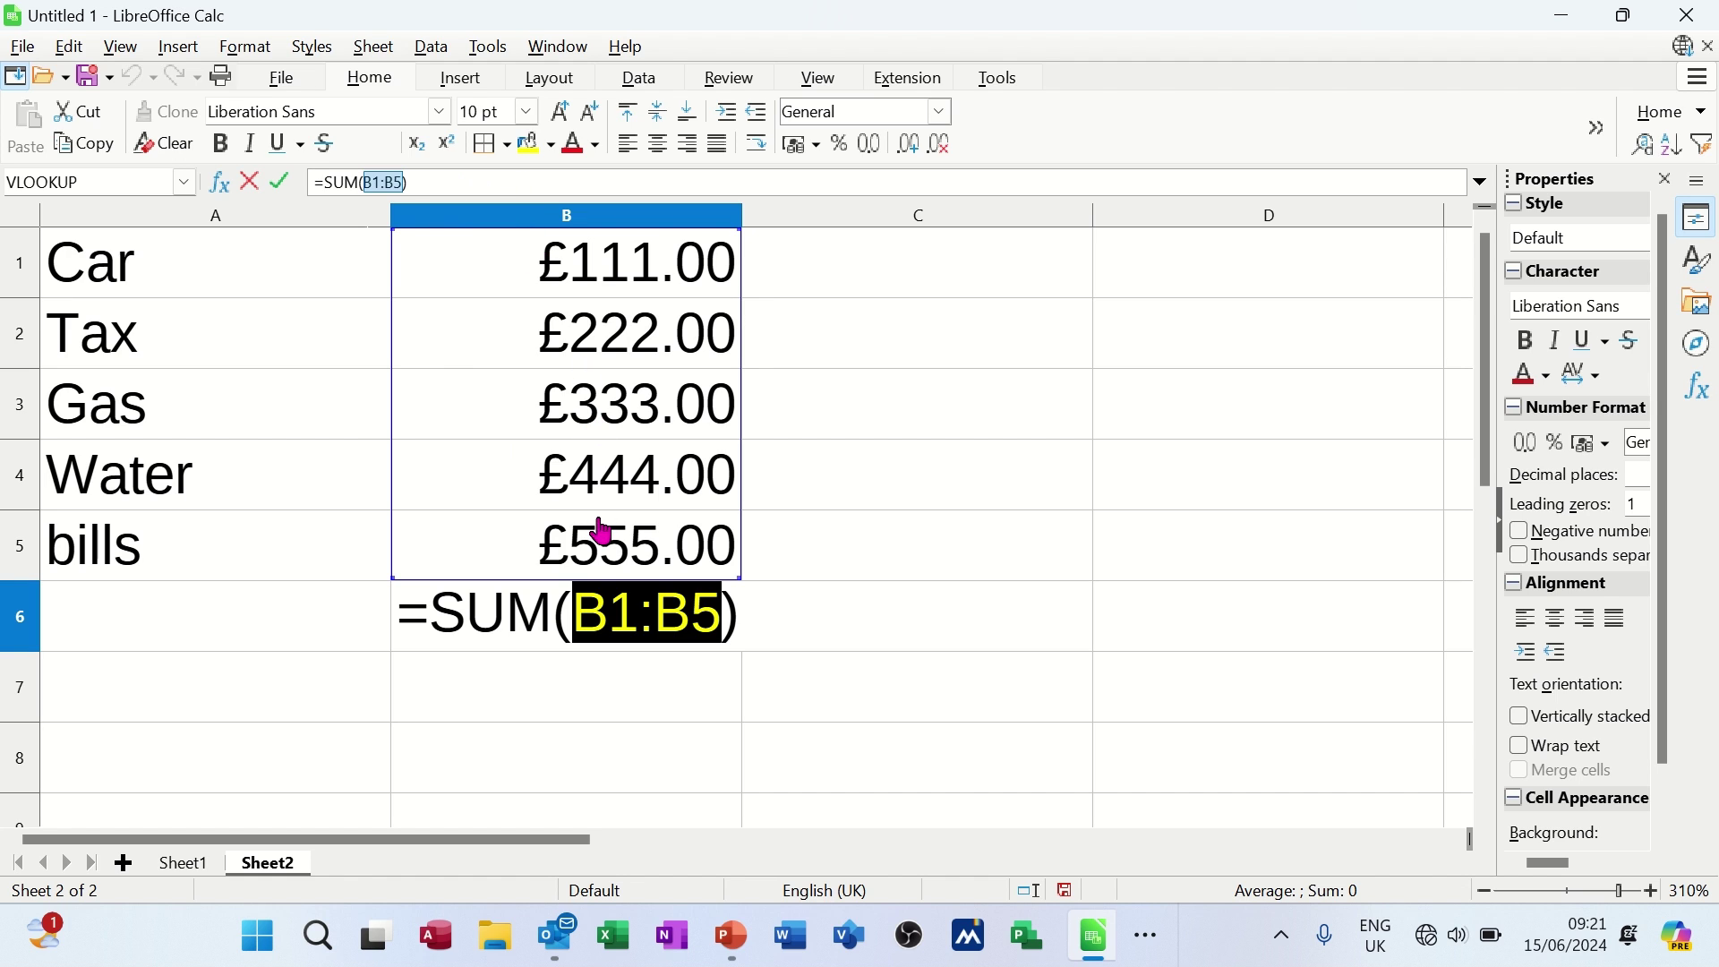
left_click(285, 184)
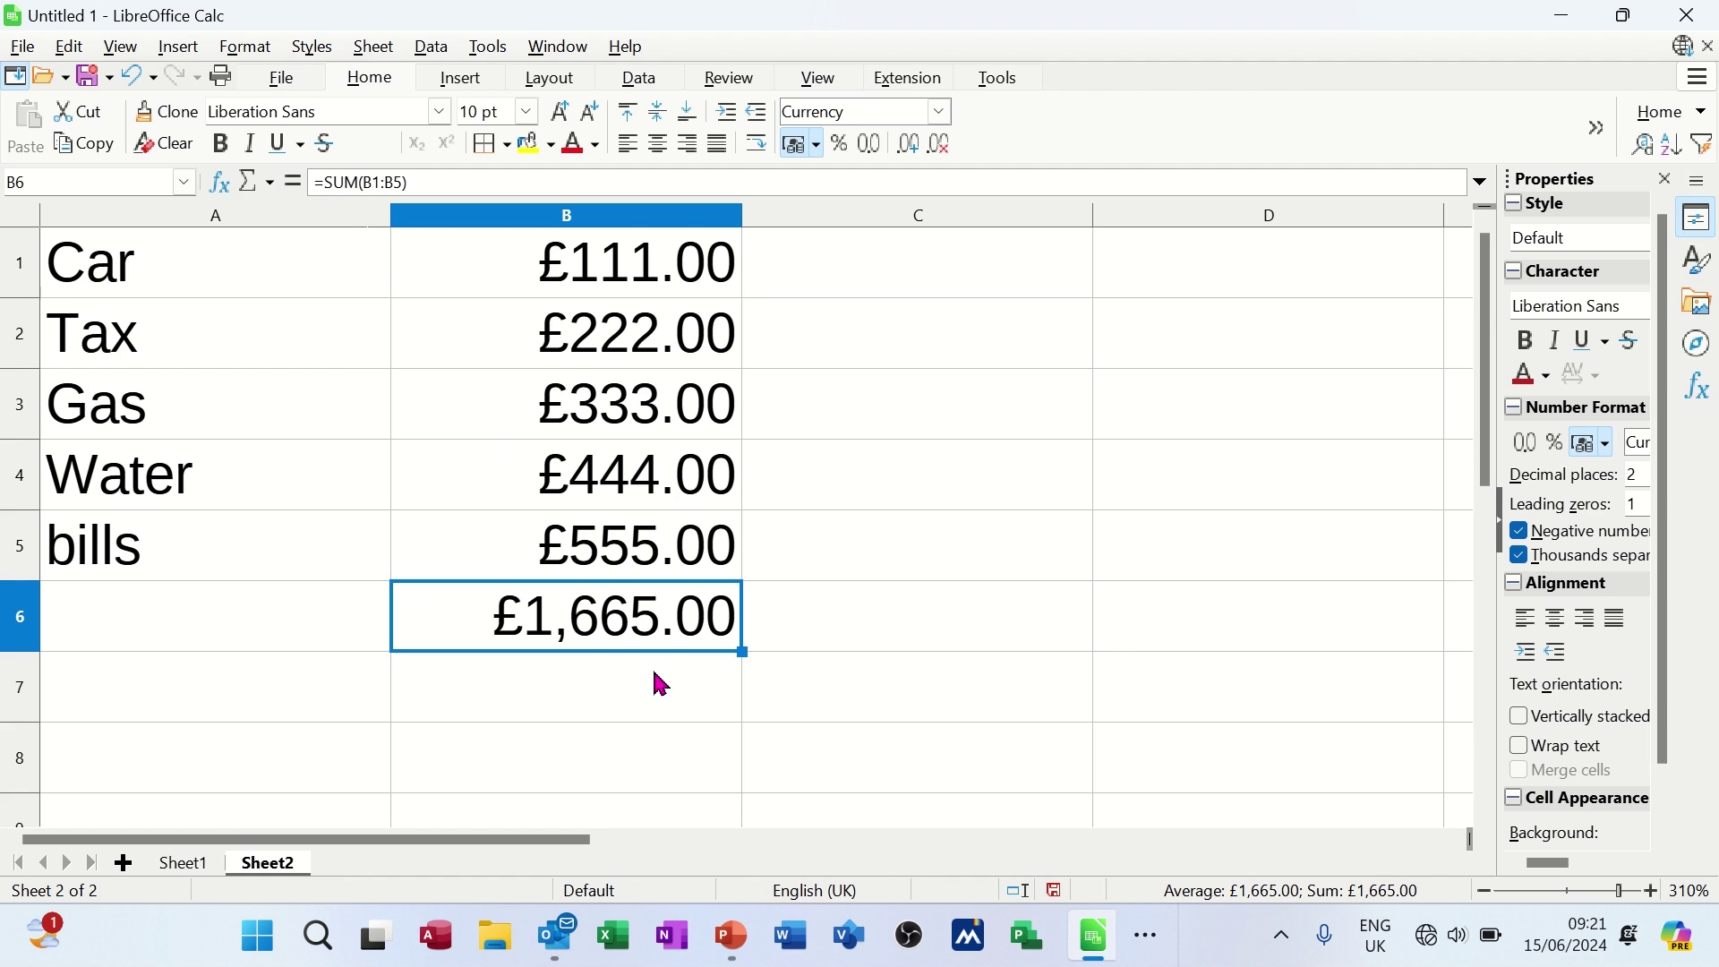
Change B1 to 222 so the total reads £1,776.00
left_click(620, 289)
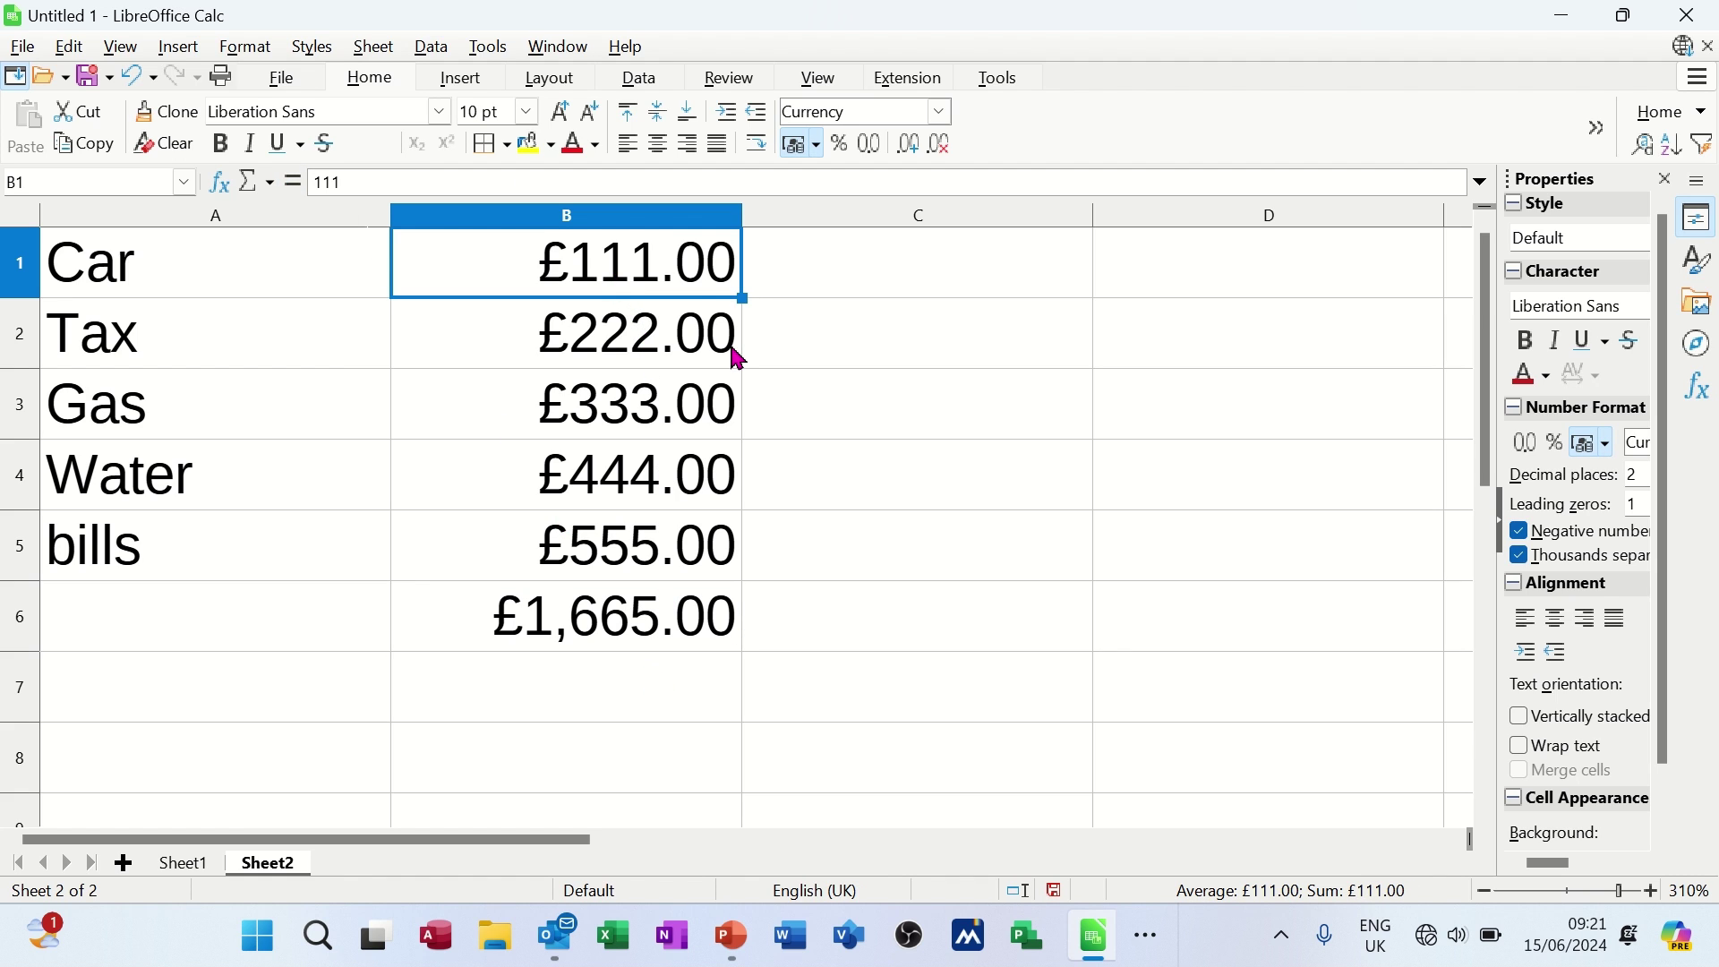
type("222")
key("Return")
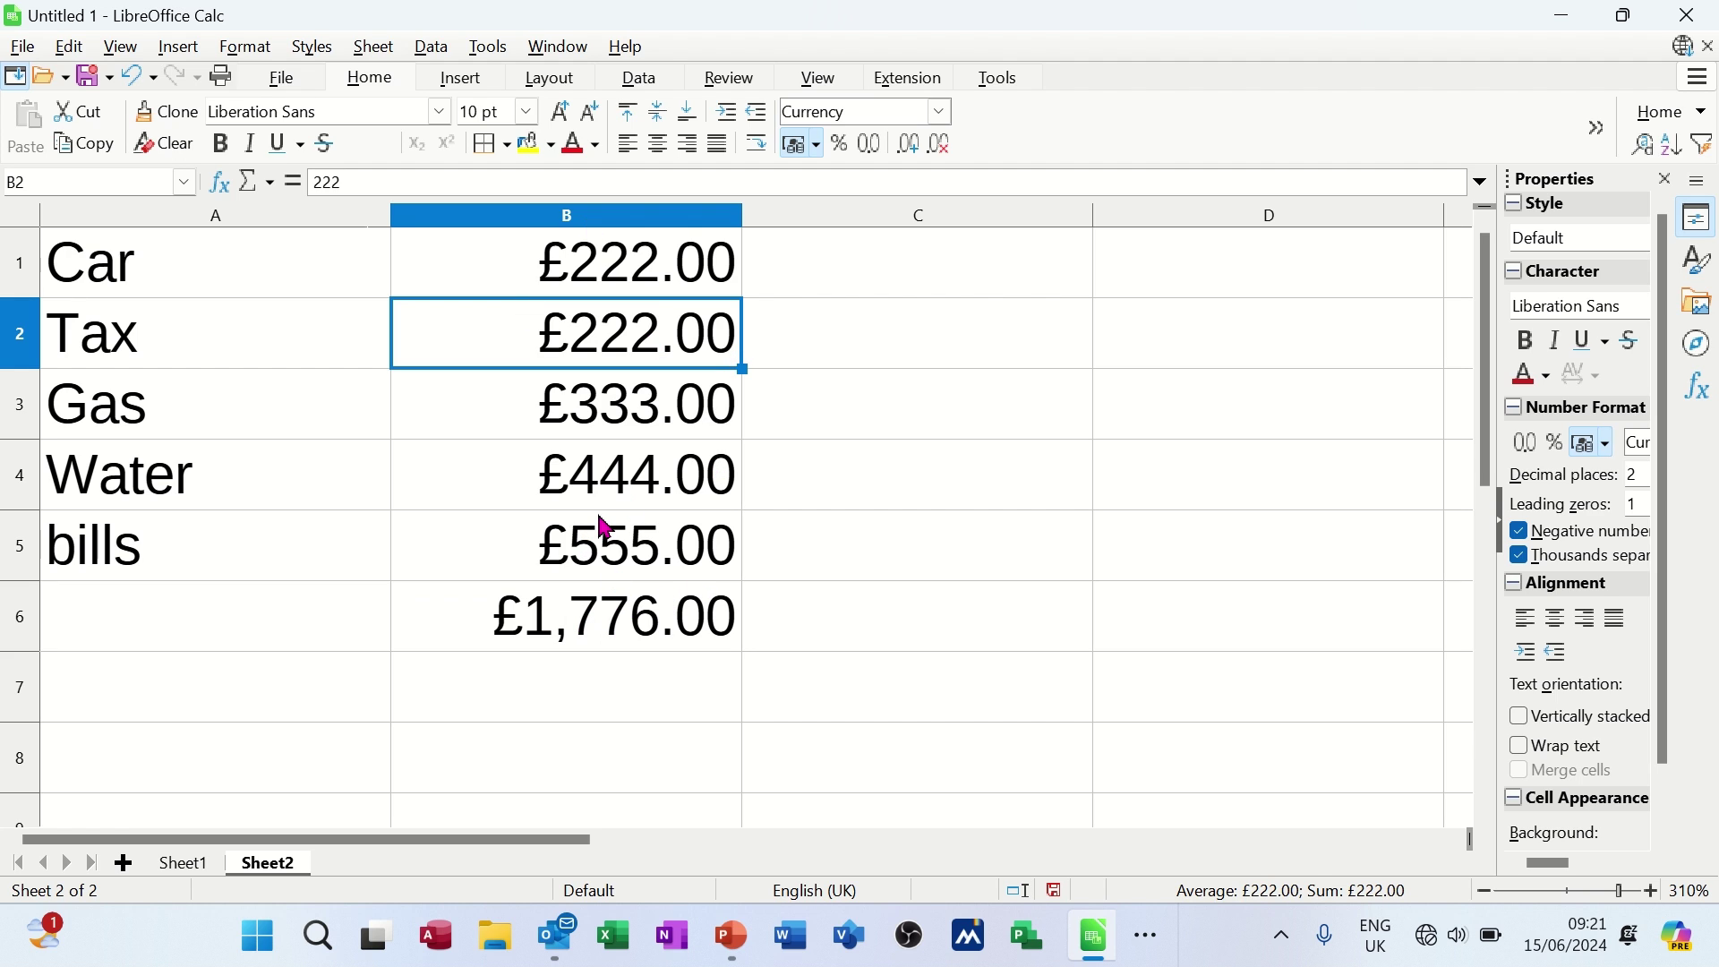
Put =AVERAGE(B1:B5) in B7, giving £355.20
left_click(581, 702)
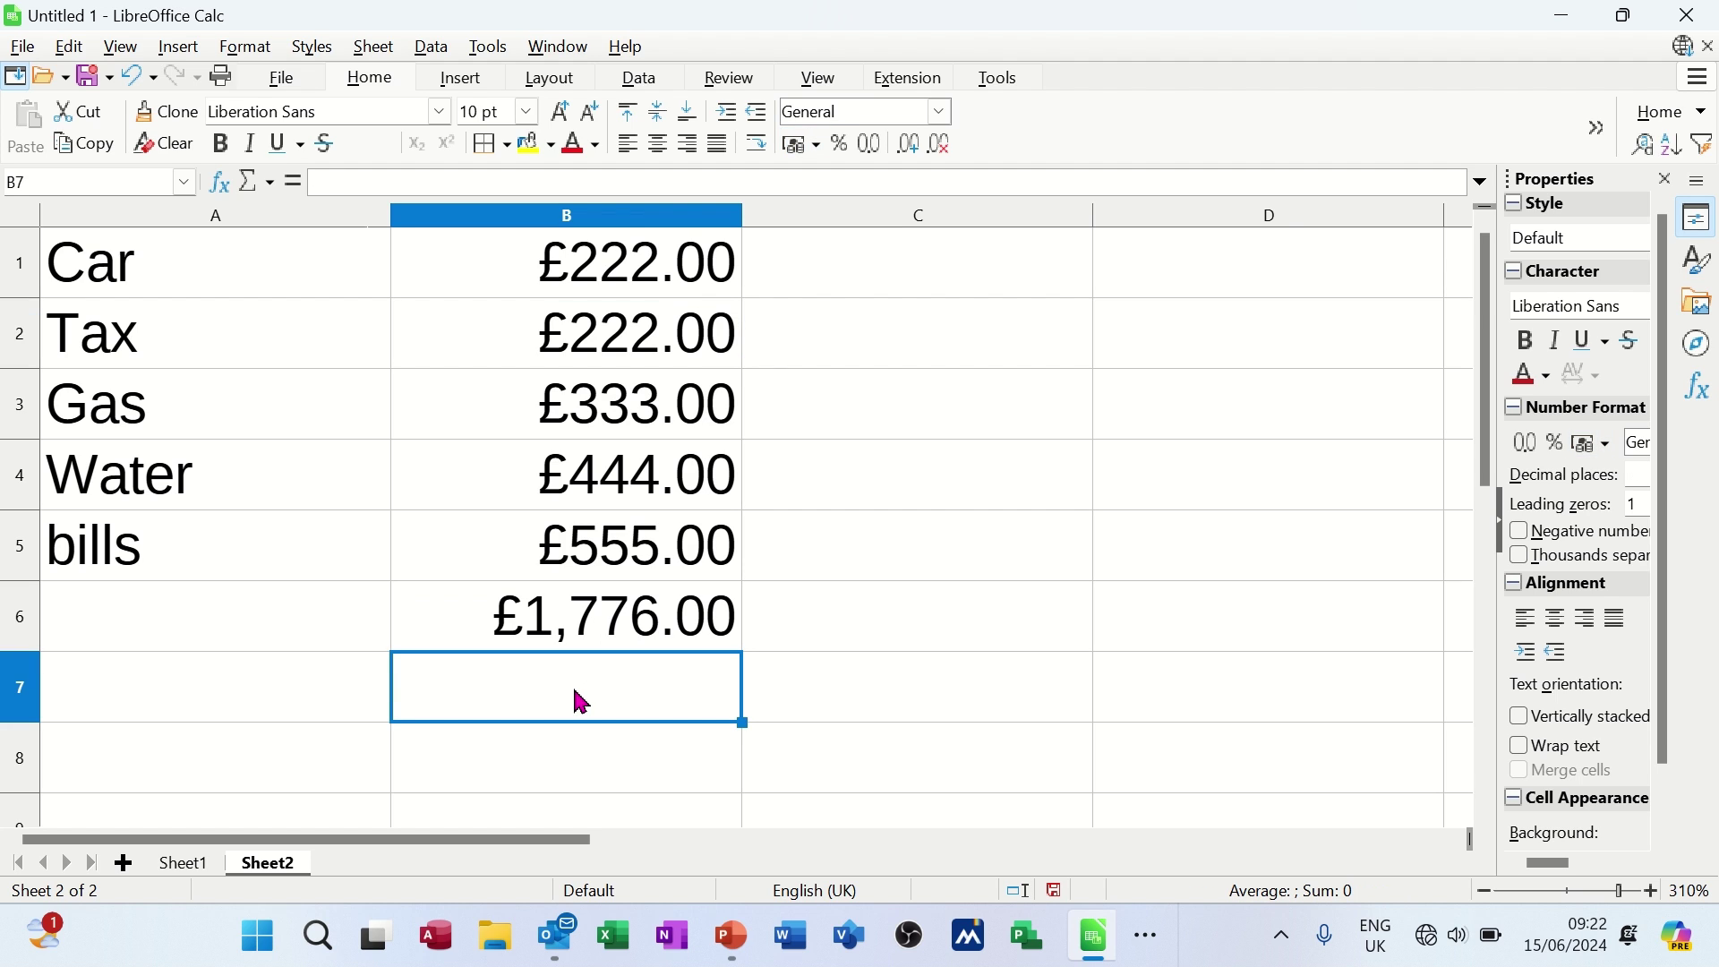
left_click(272, 182)
left_click(307, 240)
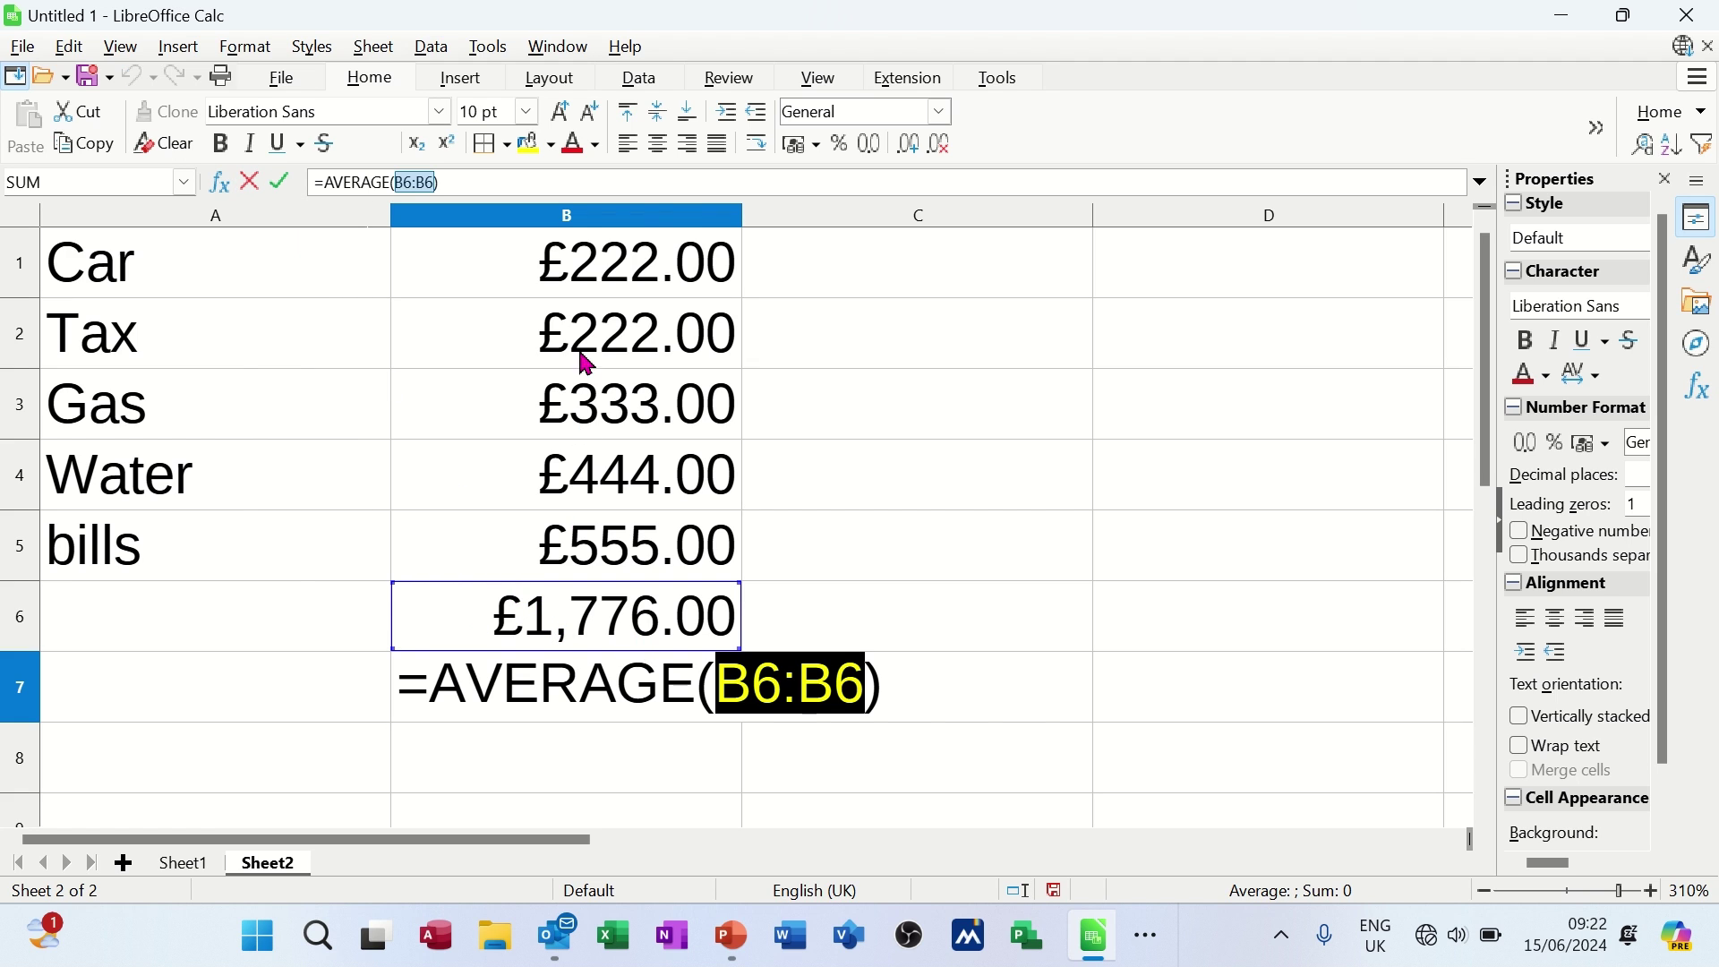
left_click(580, 276)
left_click_drag(593, 333, 609, 552)
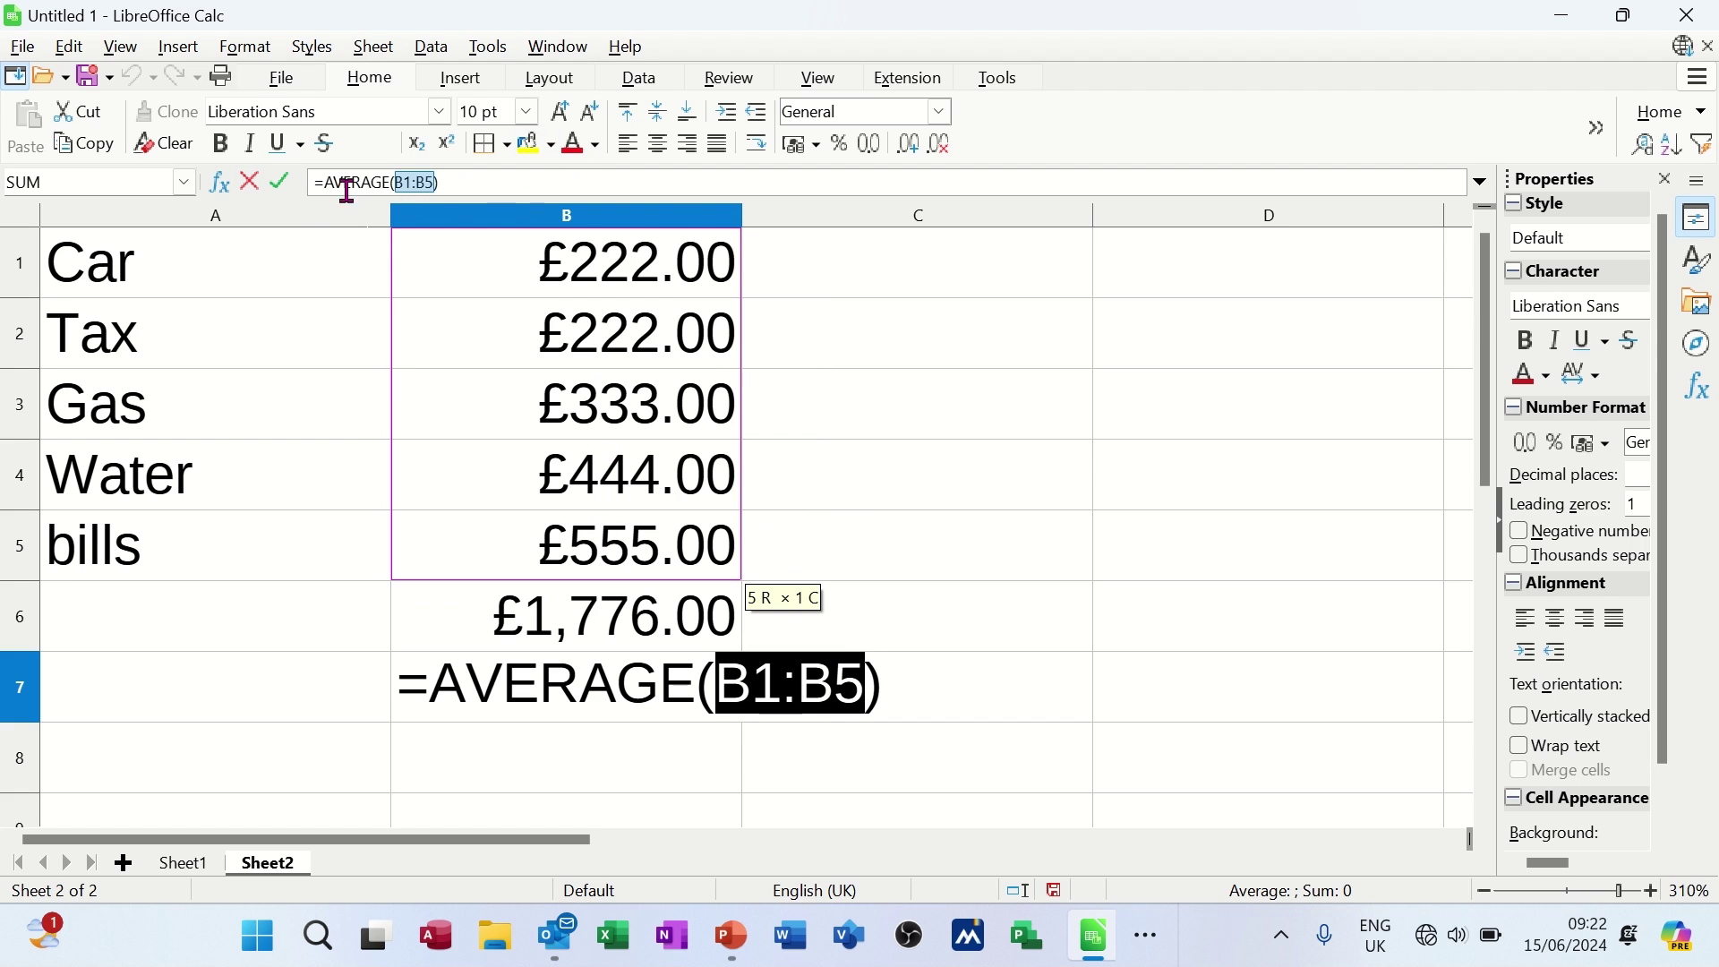
left_click(280, 182)
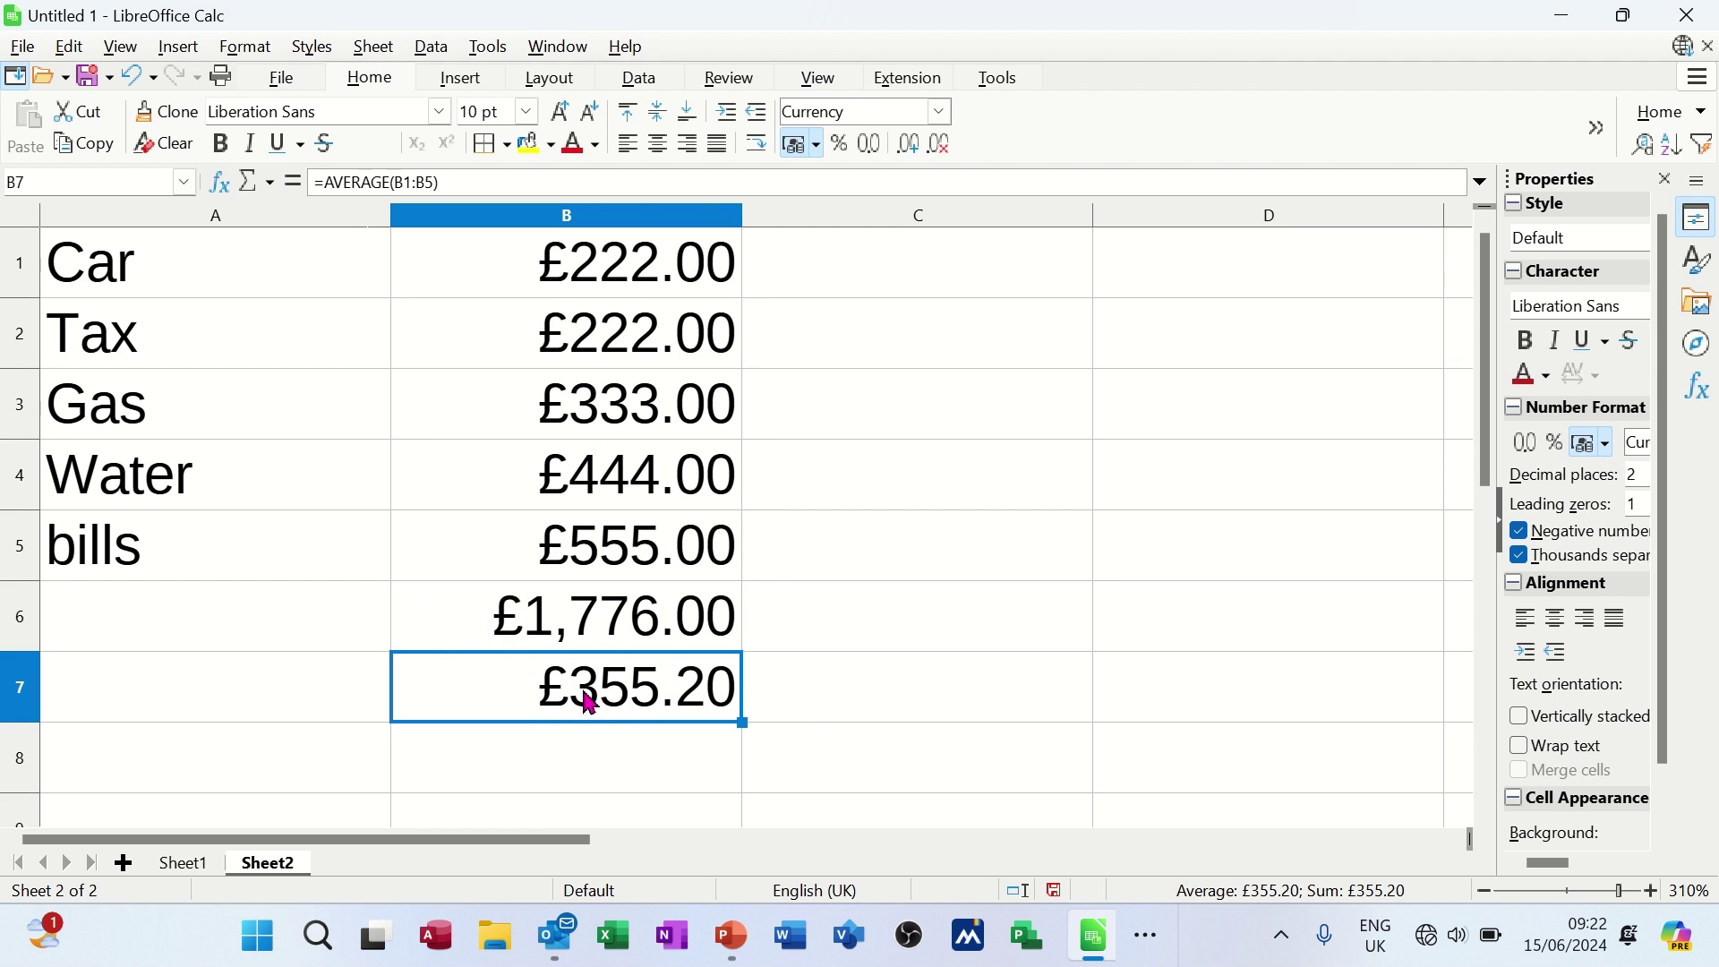
Fill B1:B5 with yellow background, leaving the total and average unshaded
left_click_drag(626, 287, 633, 532)
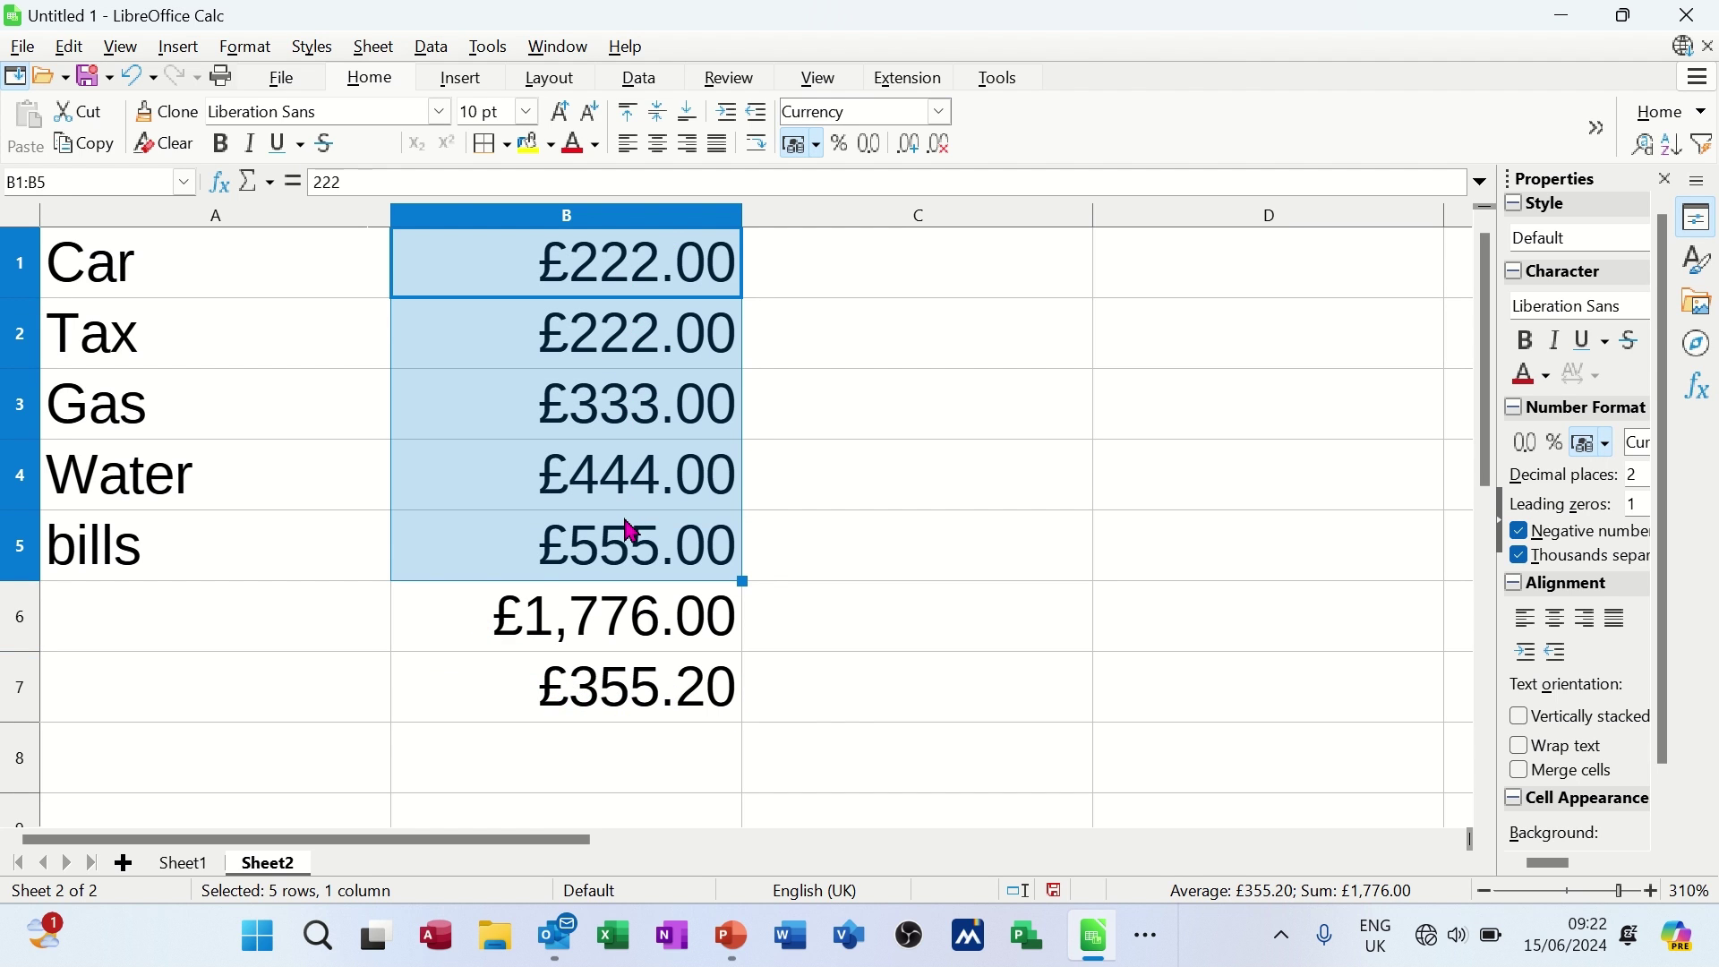
left_click(539, 154)
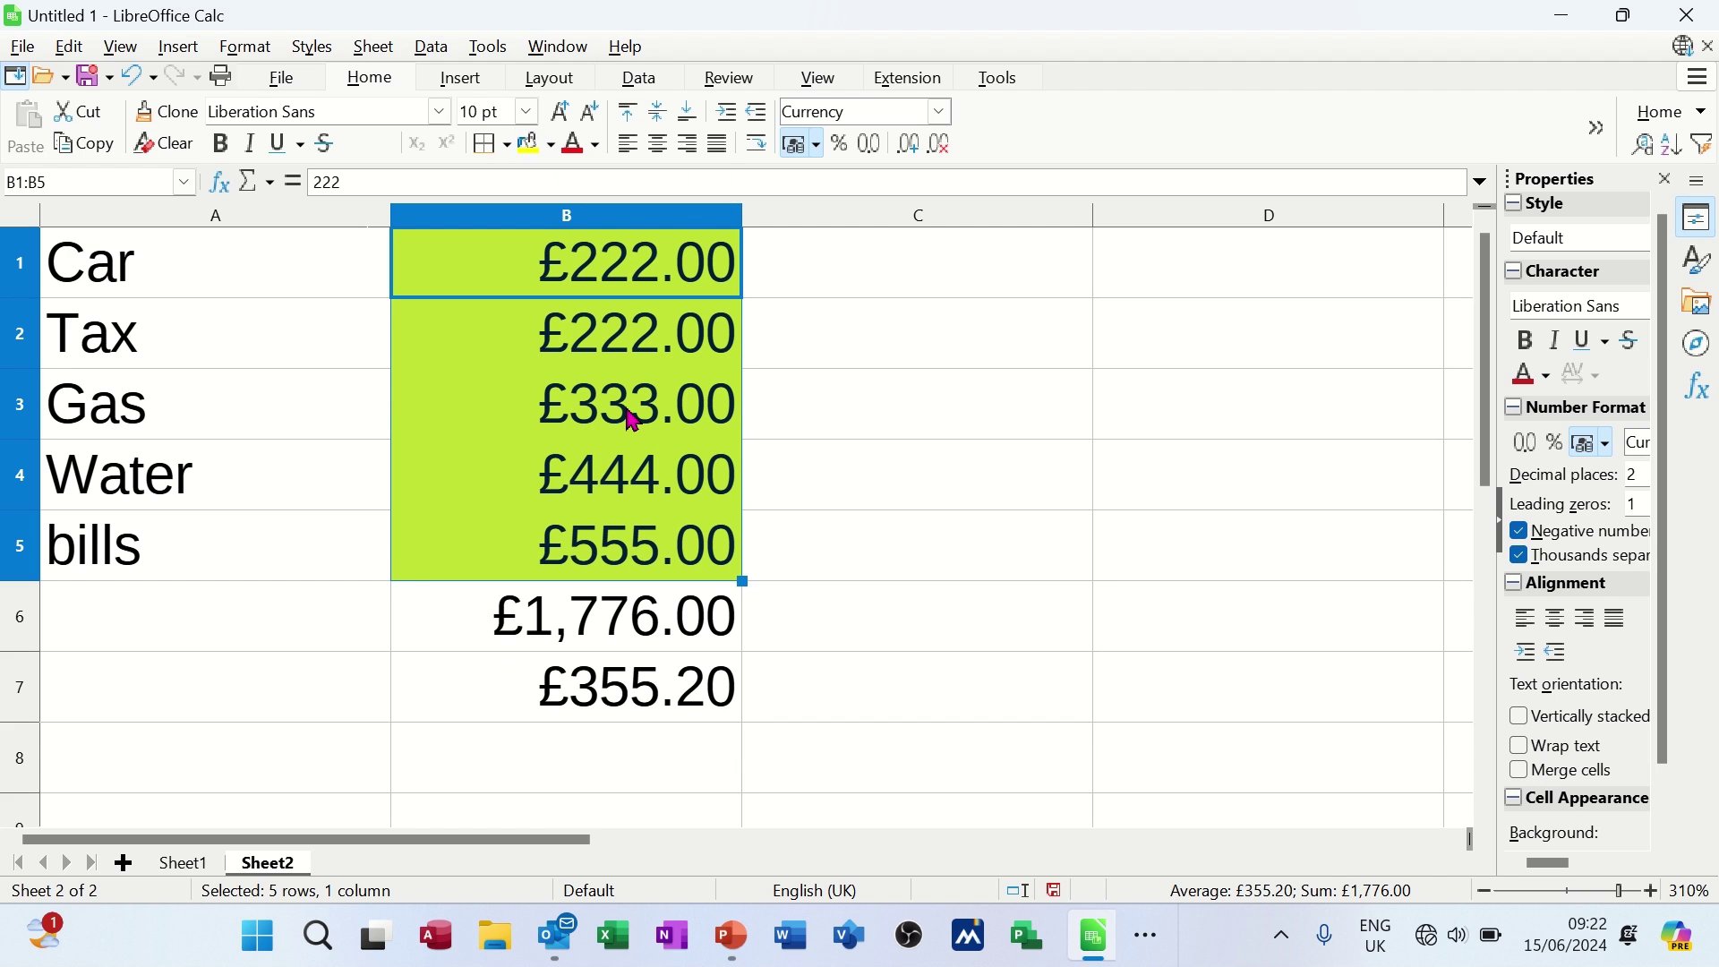
left_click(301, 621)
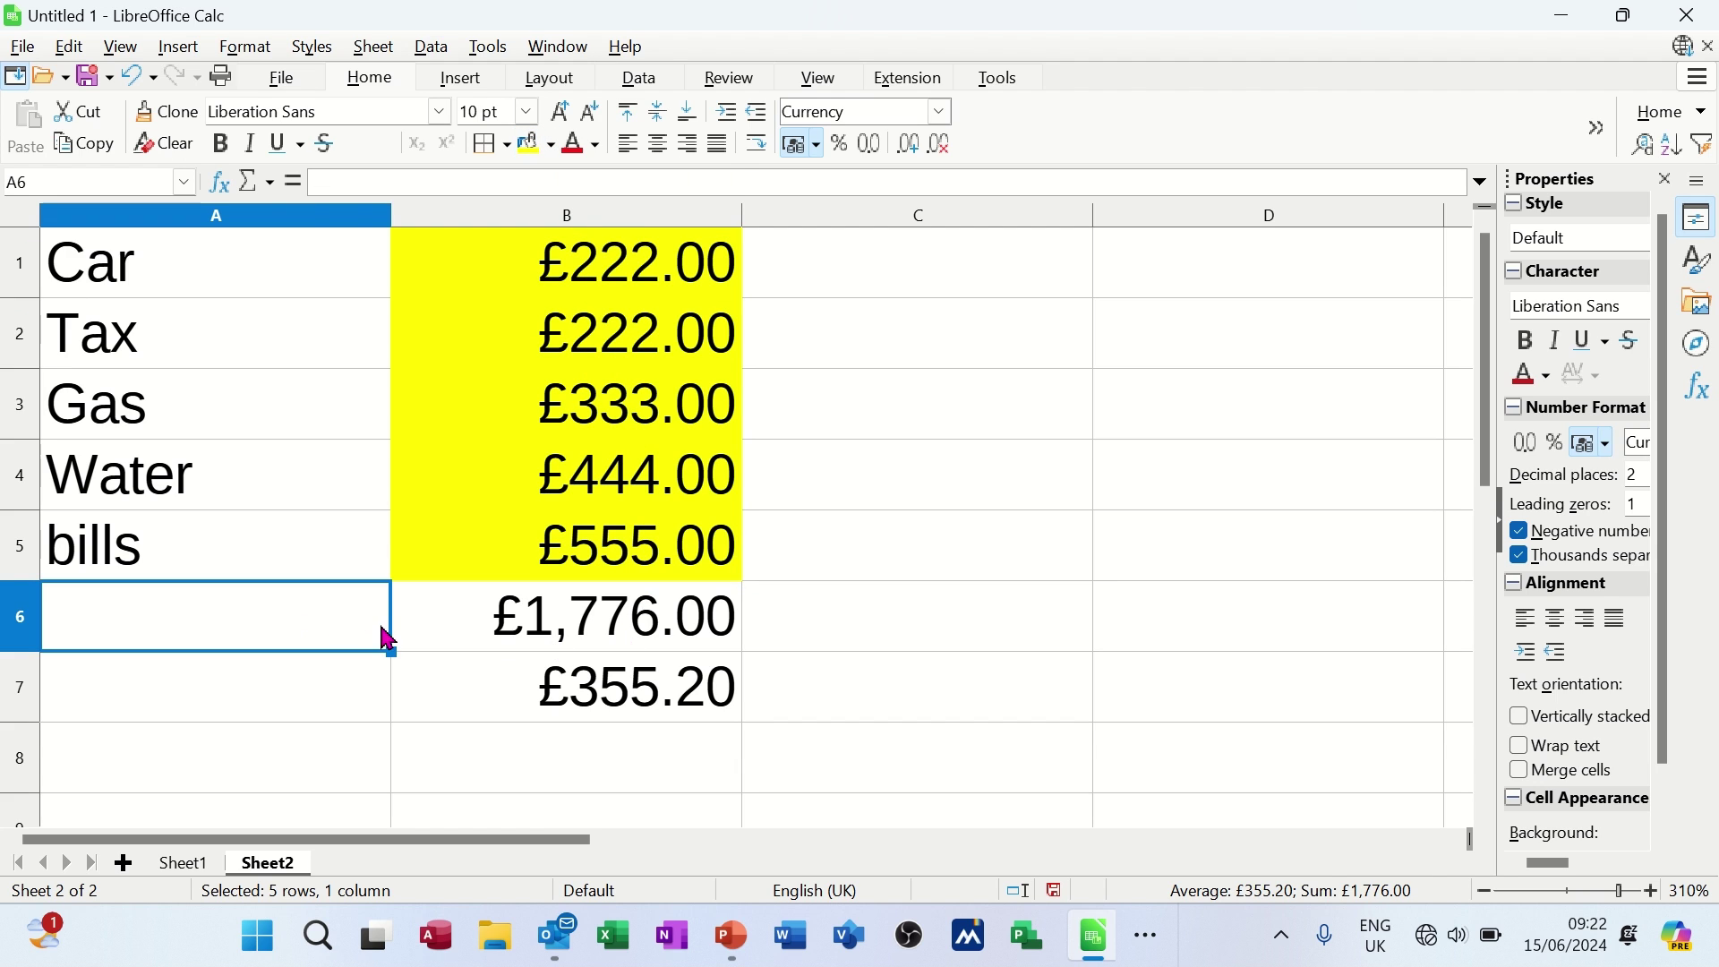
left_click(299, 673)
left_click(557, 758)
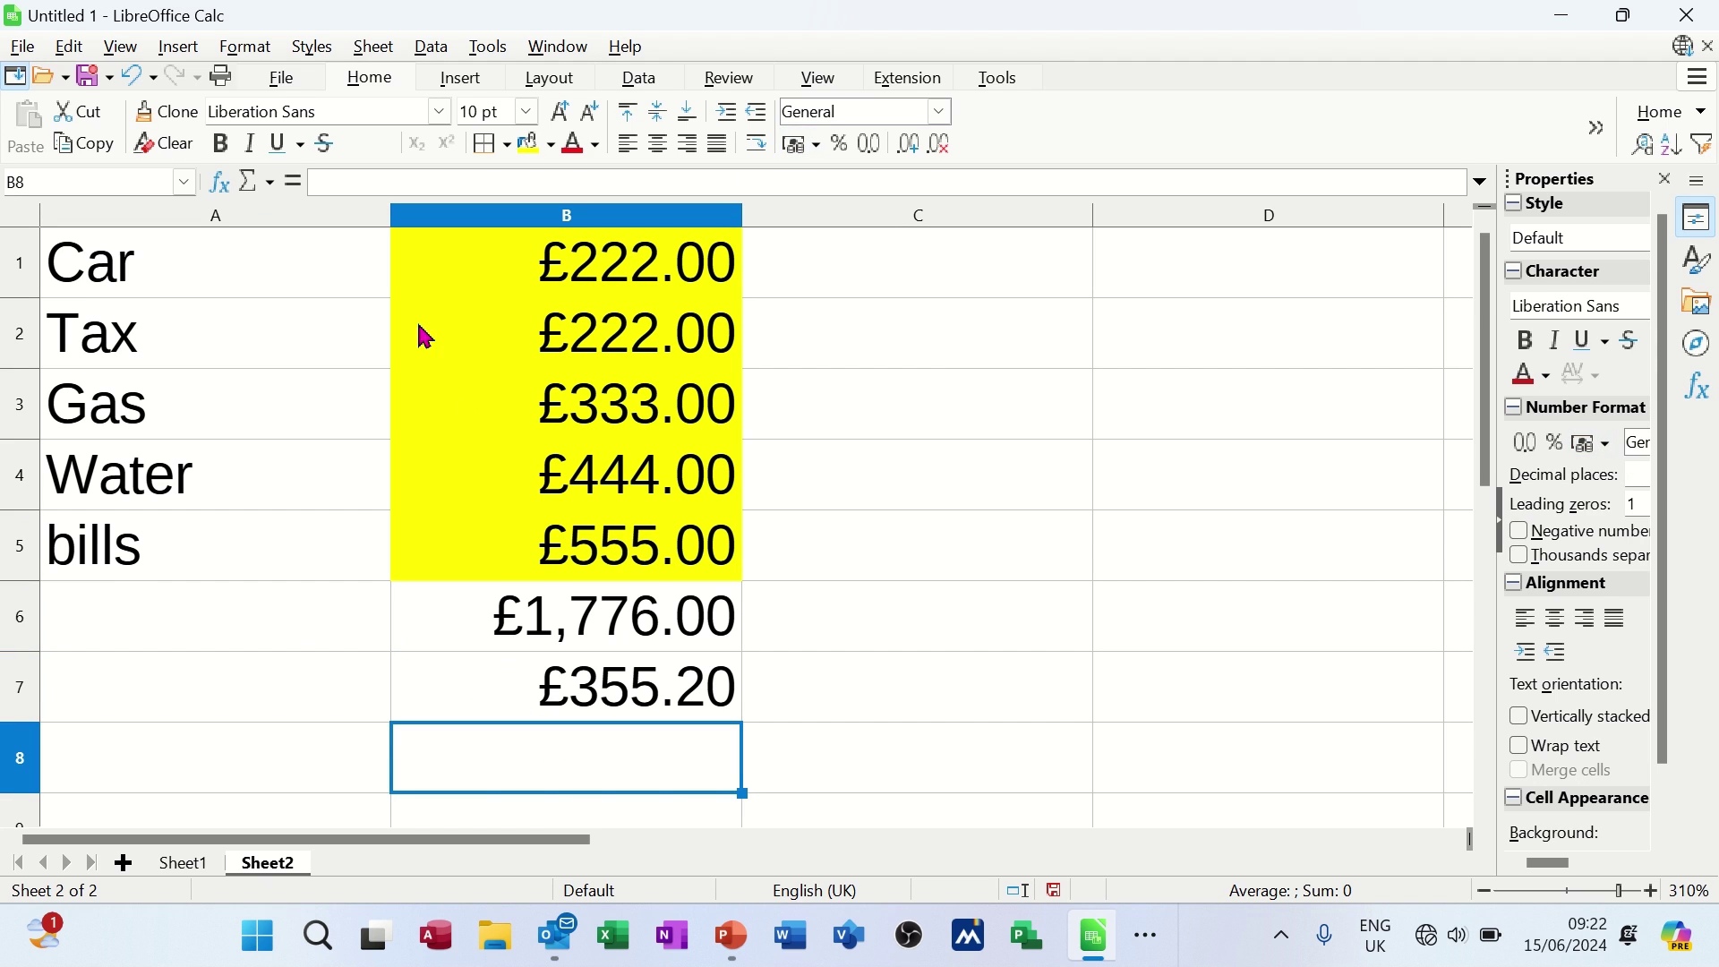
Insert =COUNT(B1:B5) in B8, returning 5
left_click(271, 183)
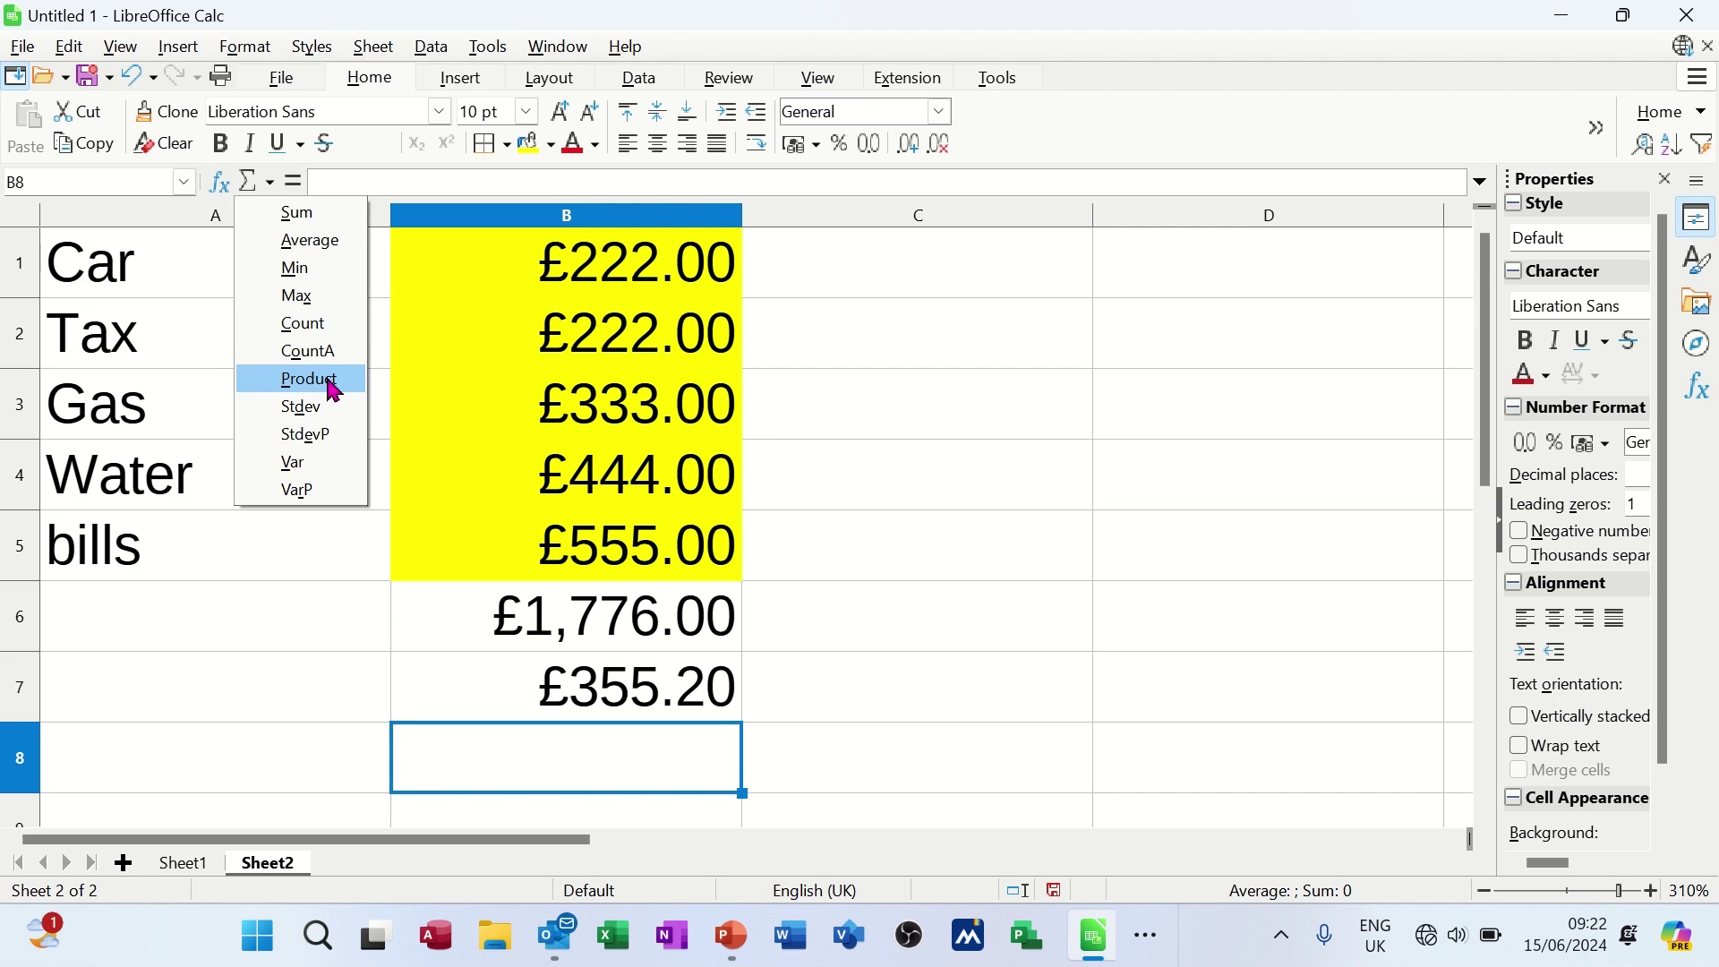
left_click(327, 333)
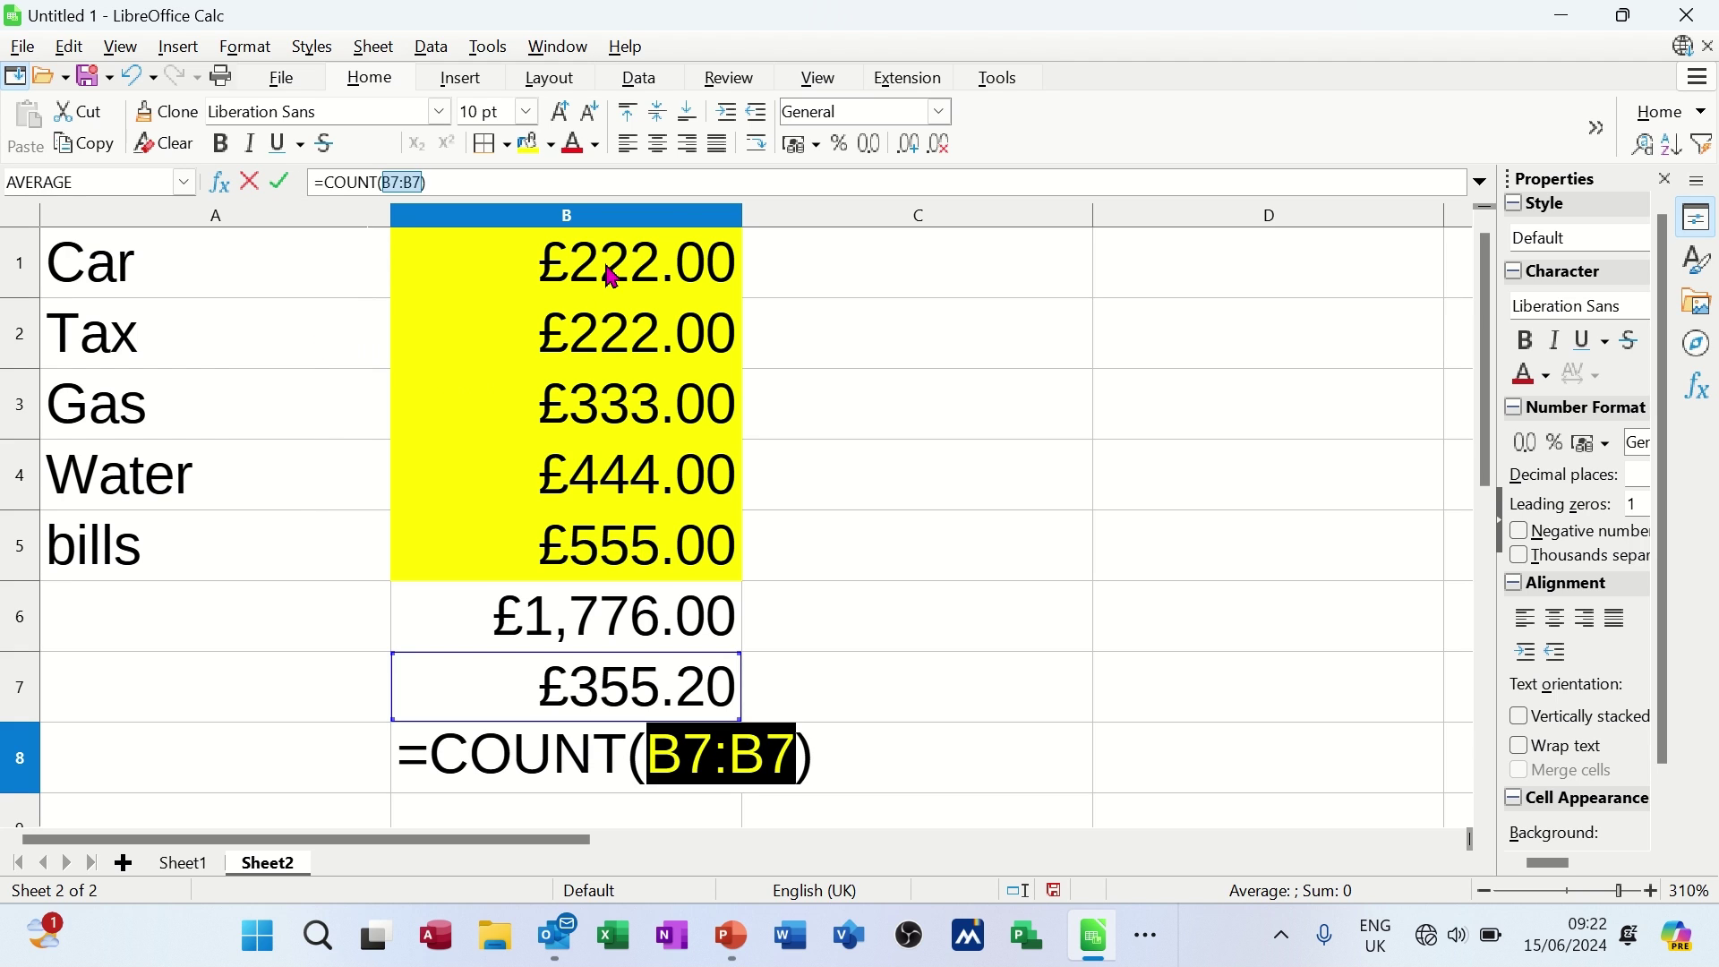
left_click_drag(577, 269, 611, 540)
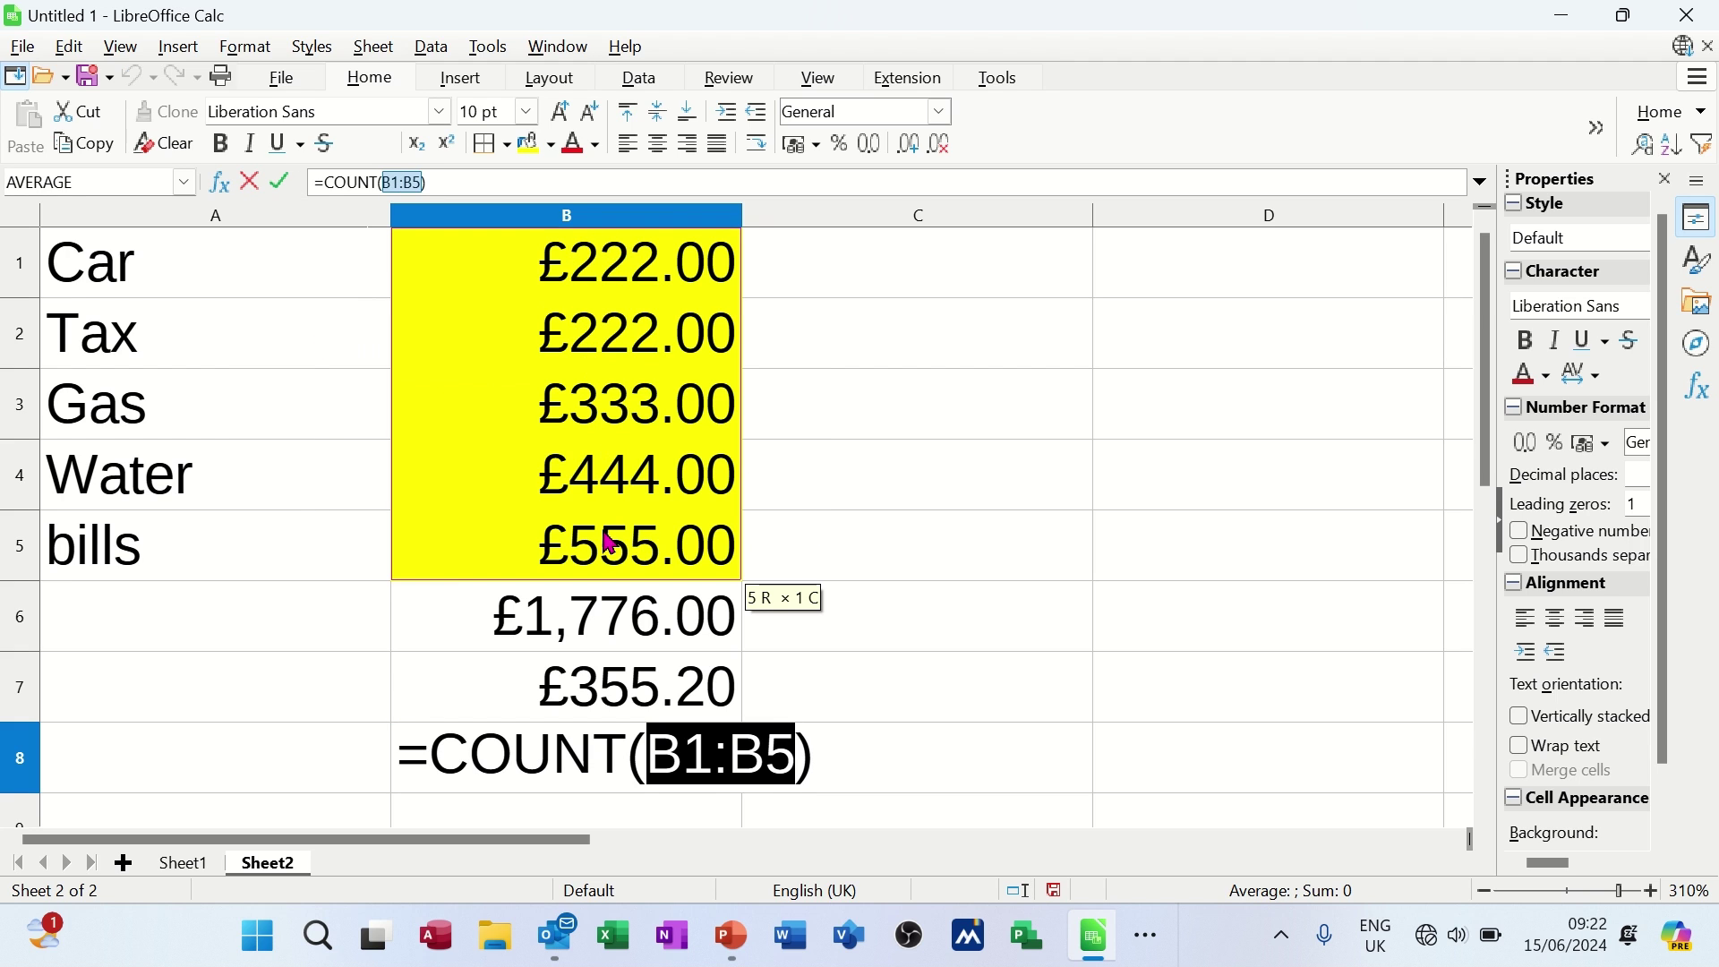
left_click(281, 183)
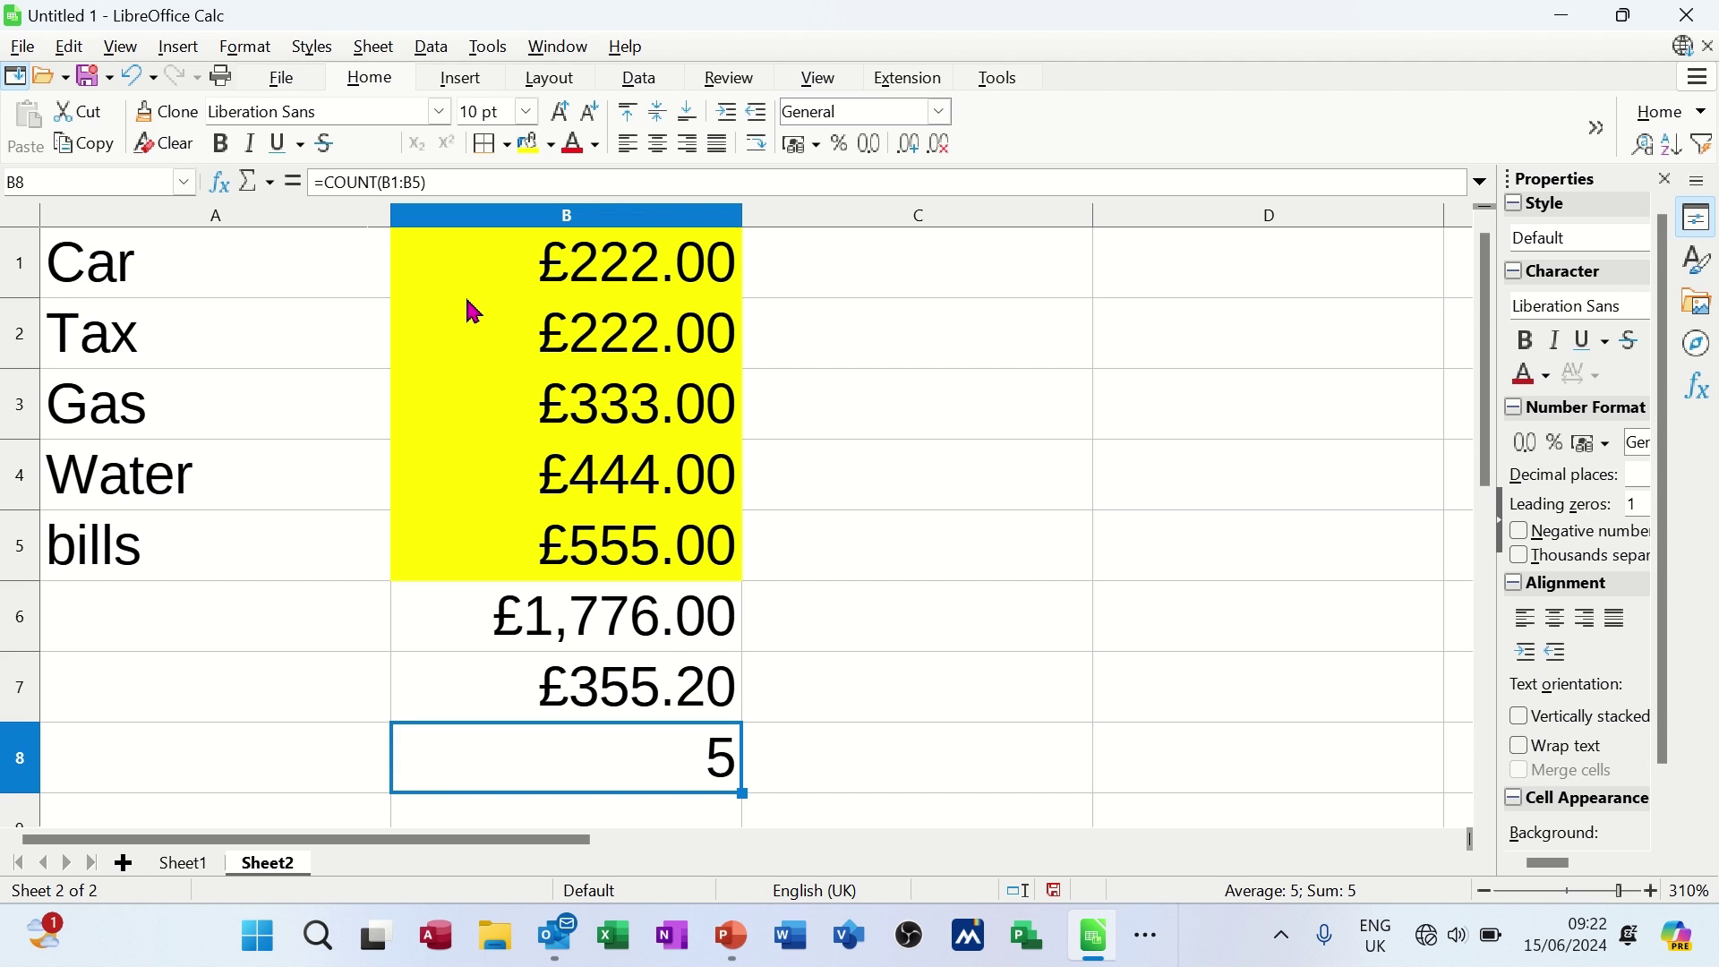
Insert a column chart from A1:B5, accepting the wizard's chart type, data range and series
left_click(461, 85)
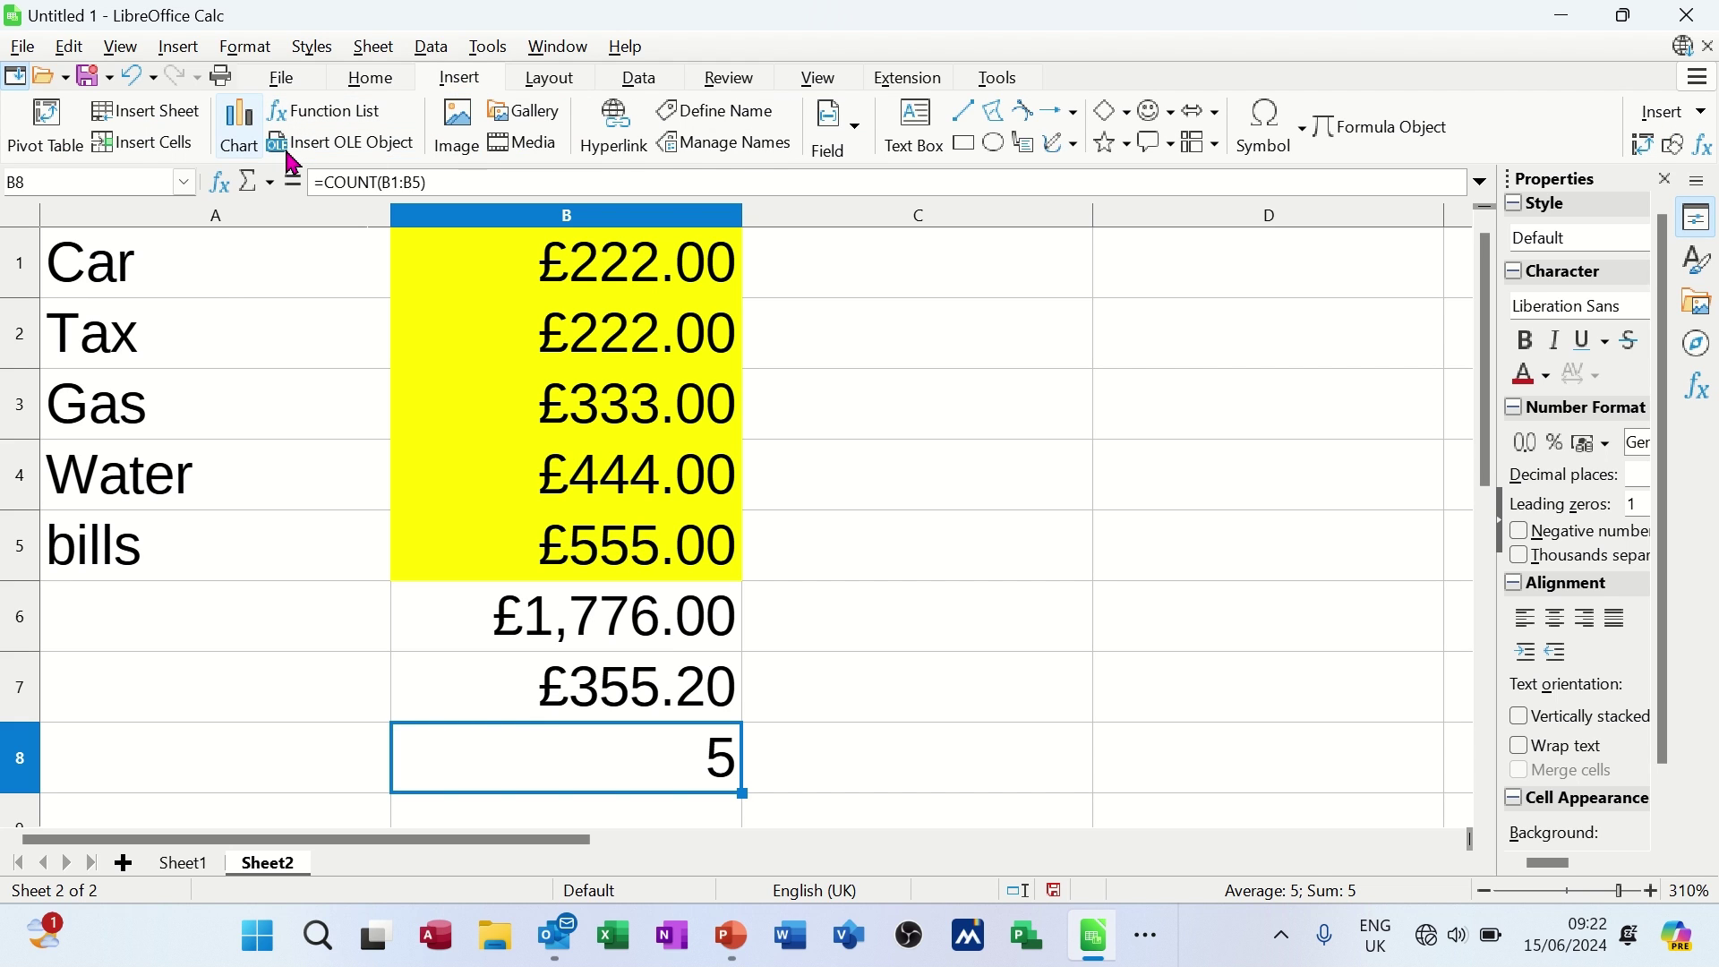
left_click_drag(234, 275, 556, 537)
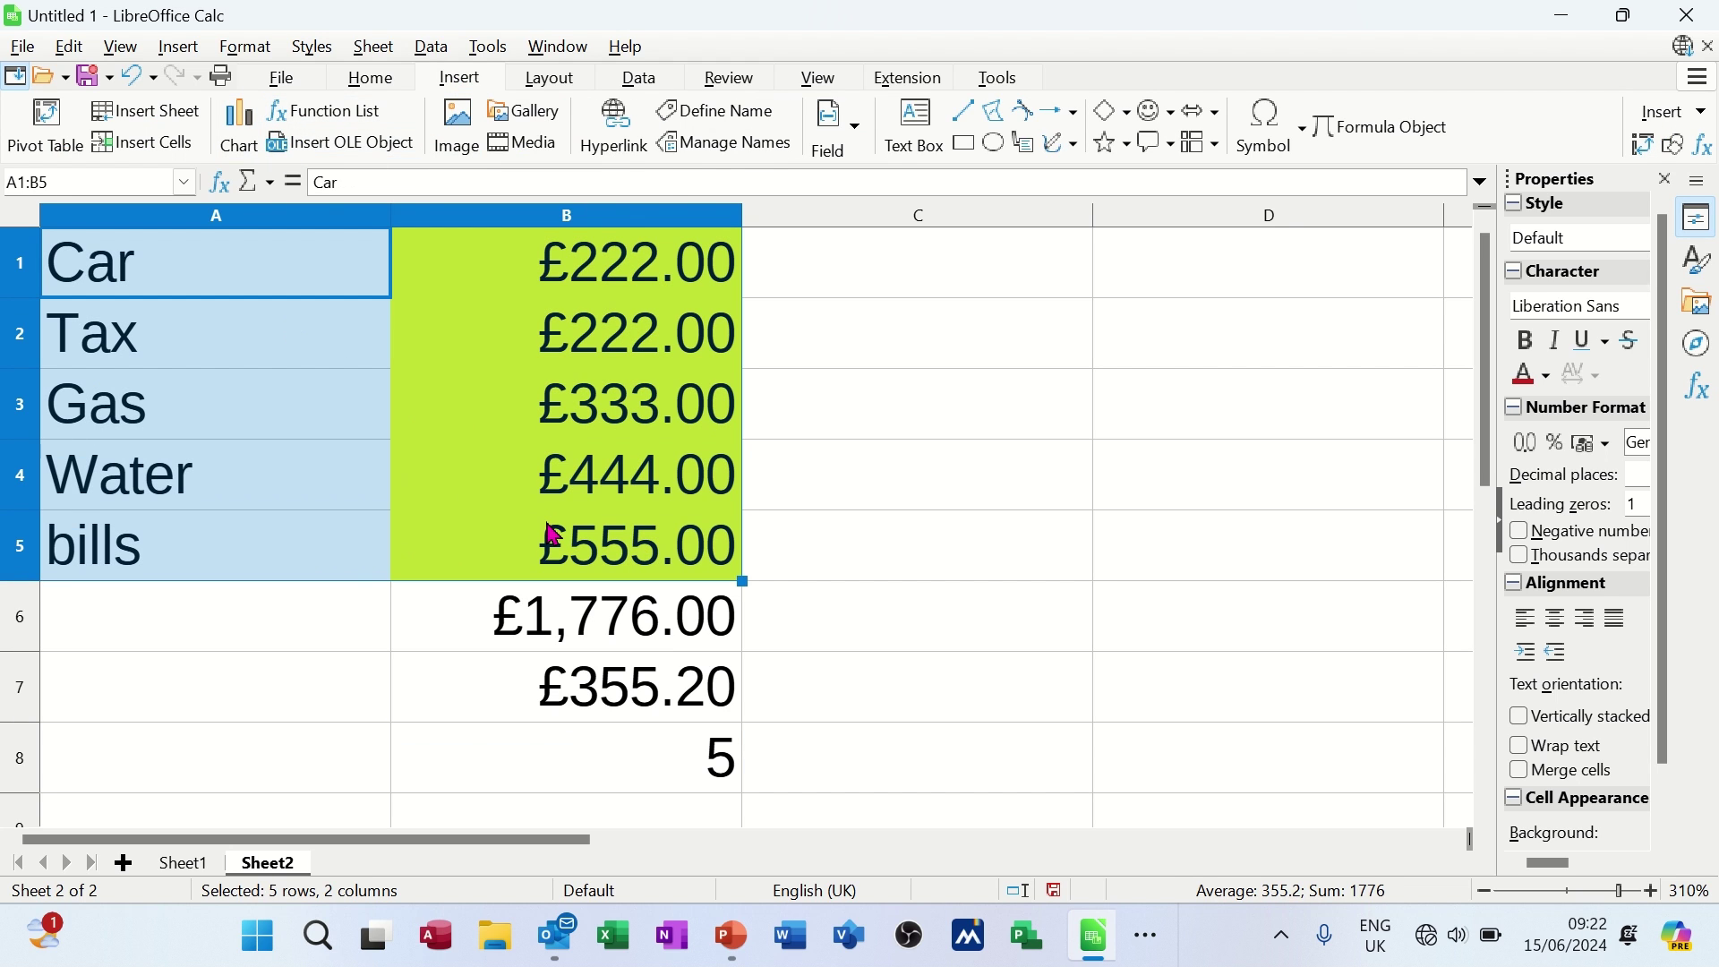
left_click(240, 121)
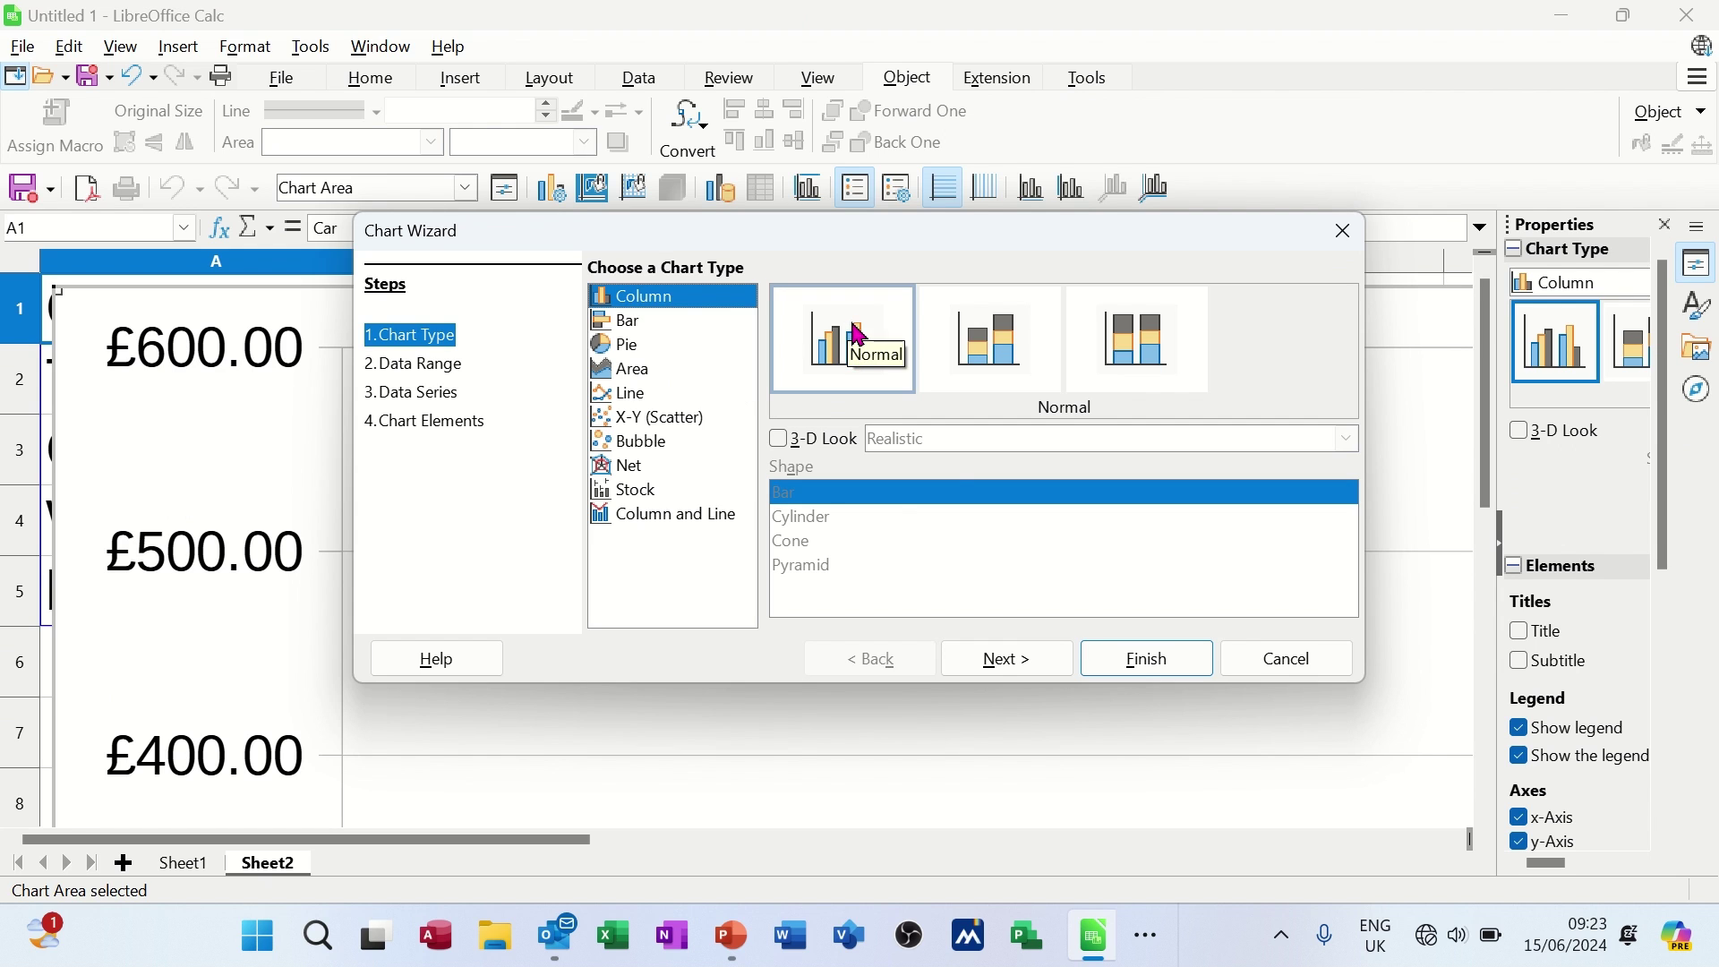
left_click(1027, 674)
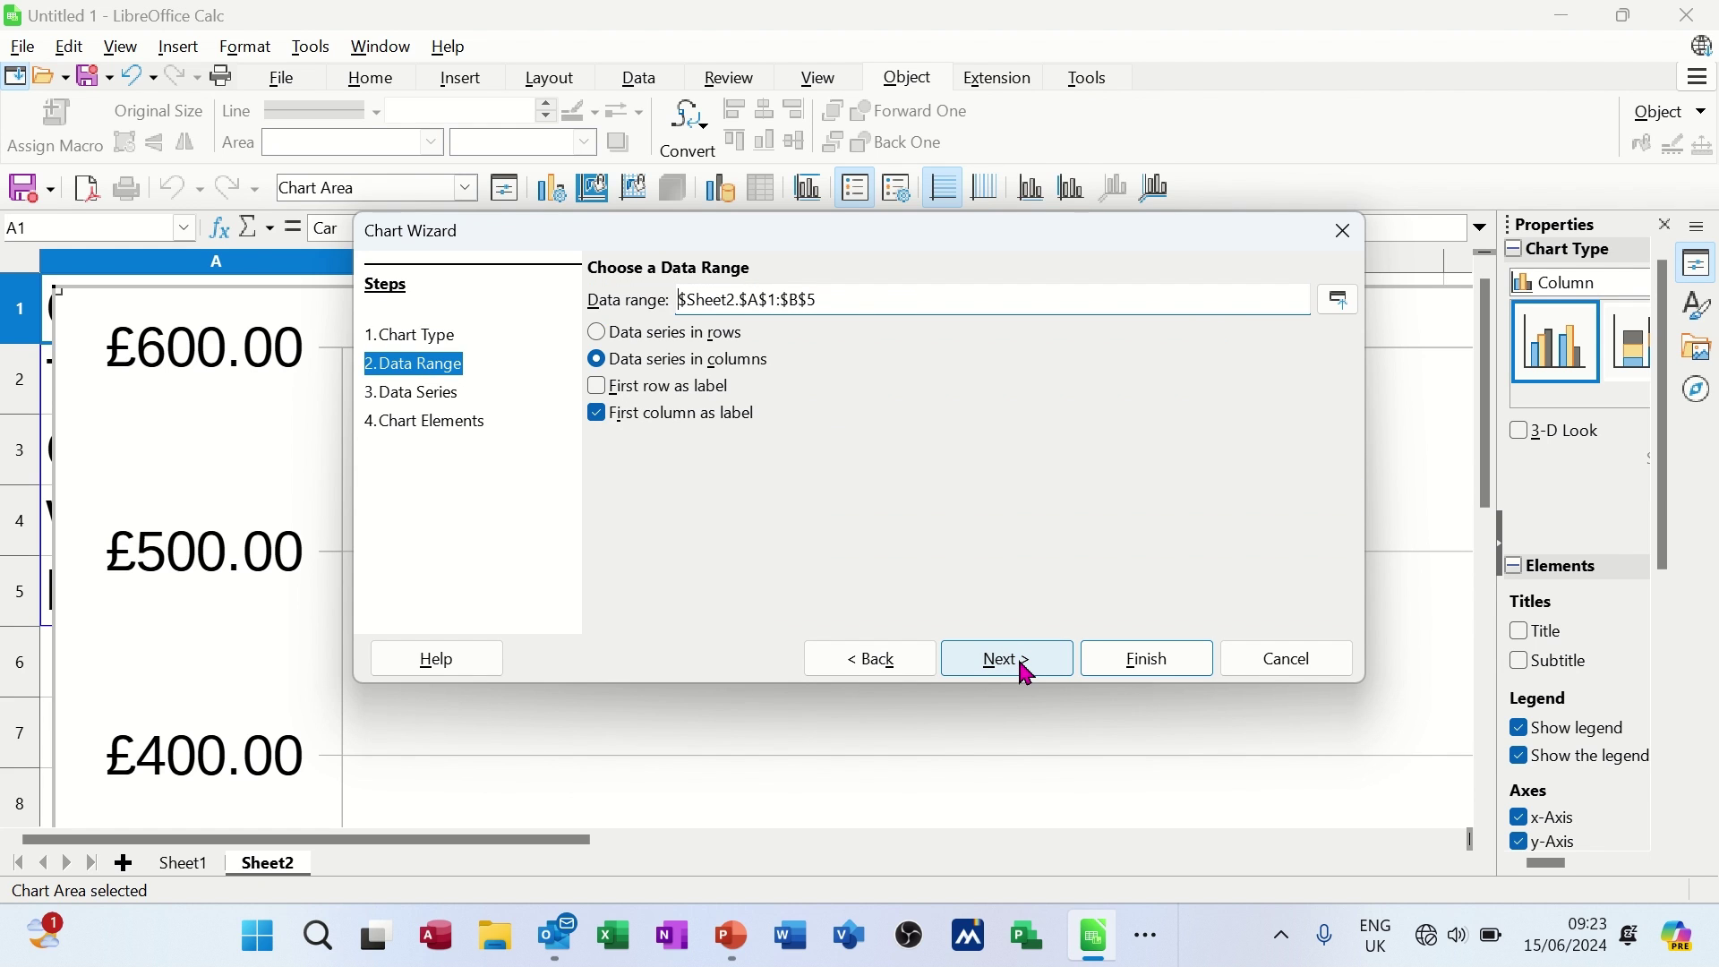
left_click(1027, 675)
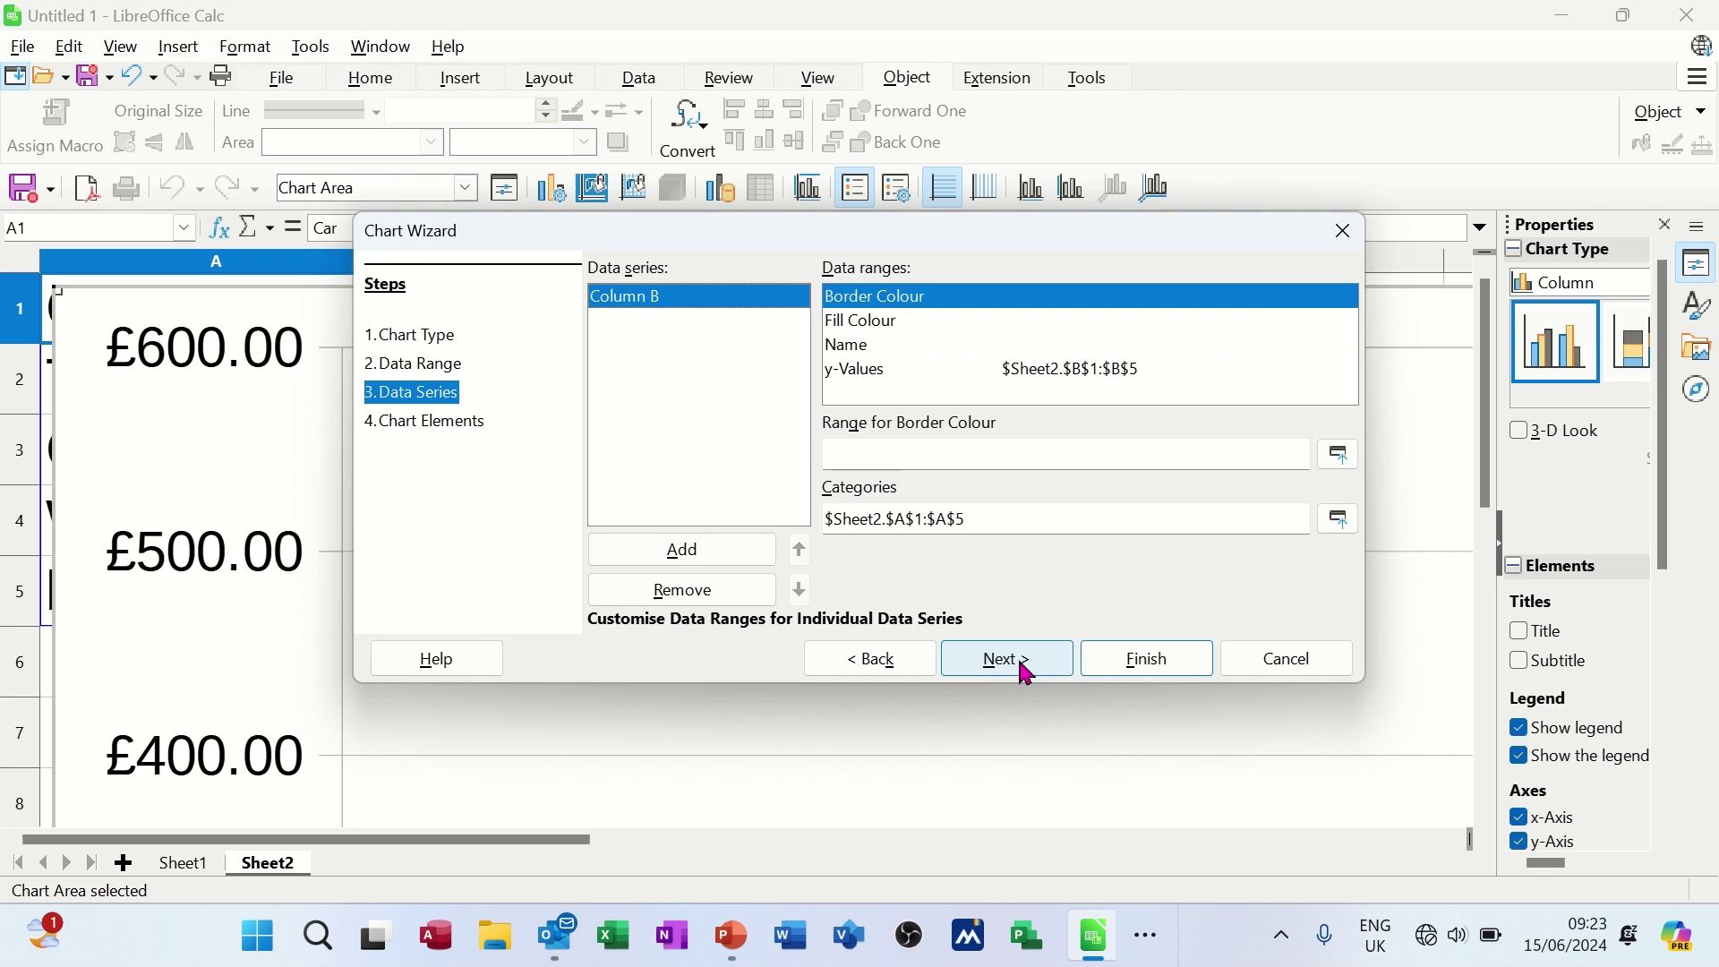
left_click(1028, 674)
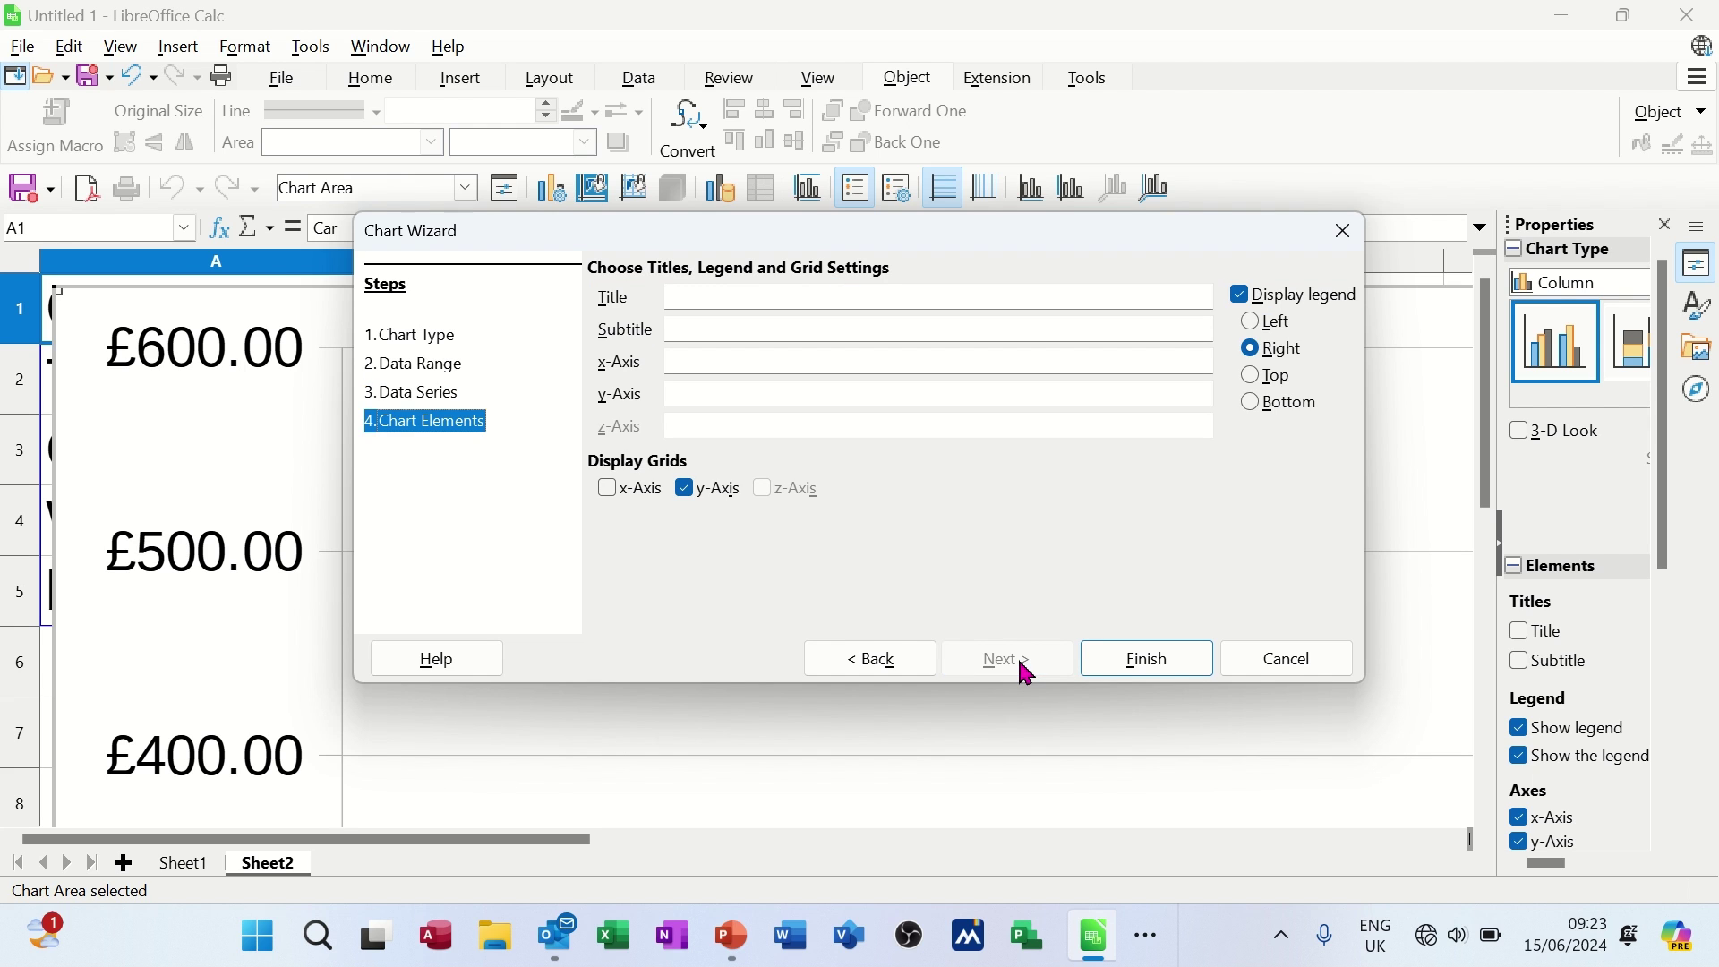
Finish the Chart Wizard and return from chart editing to the sheet
left_click(1115, 655)
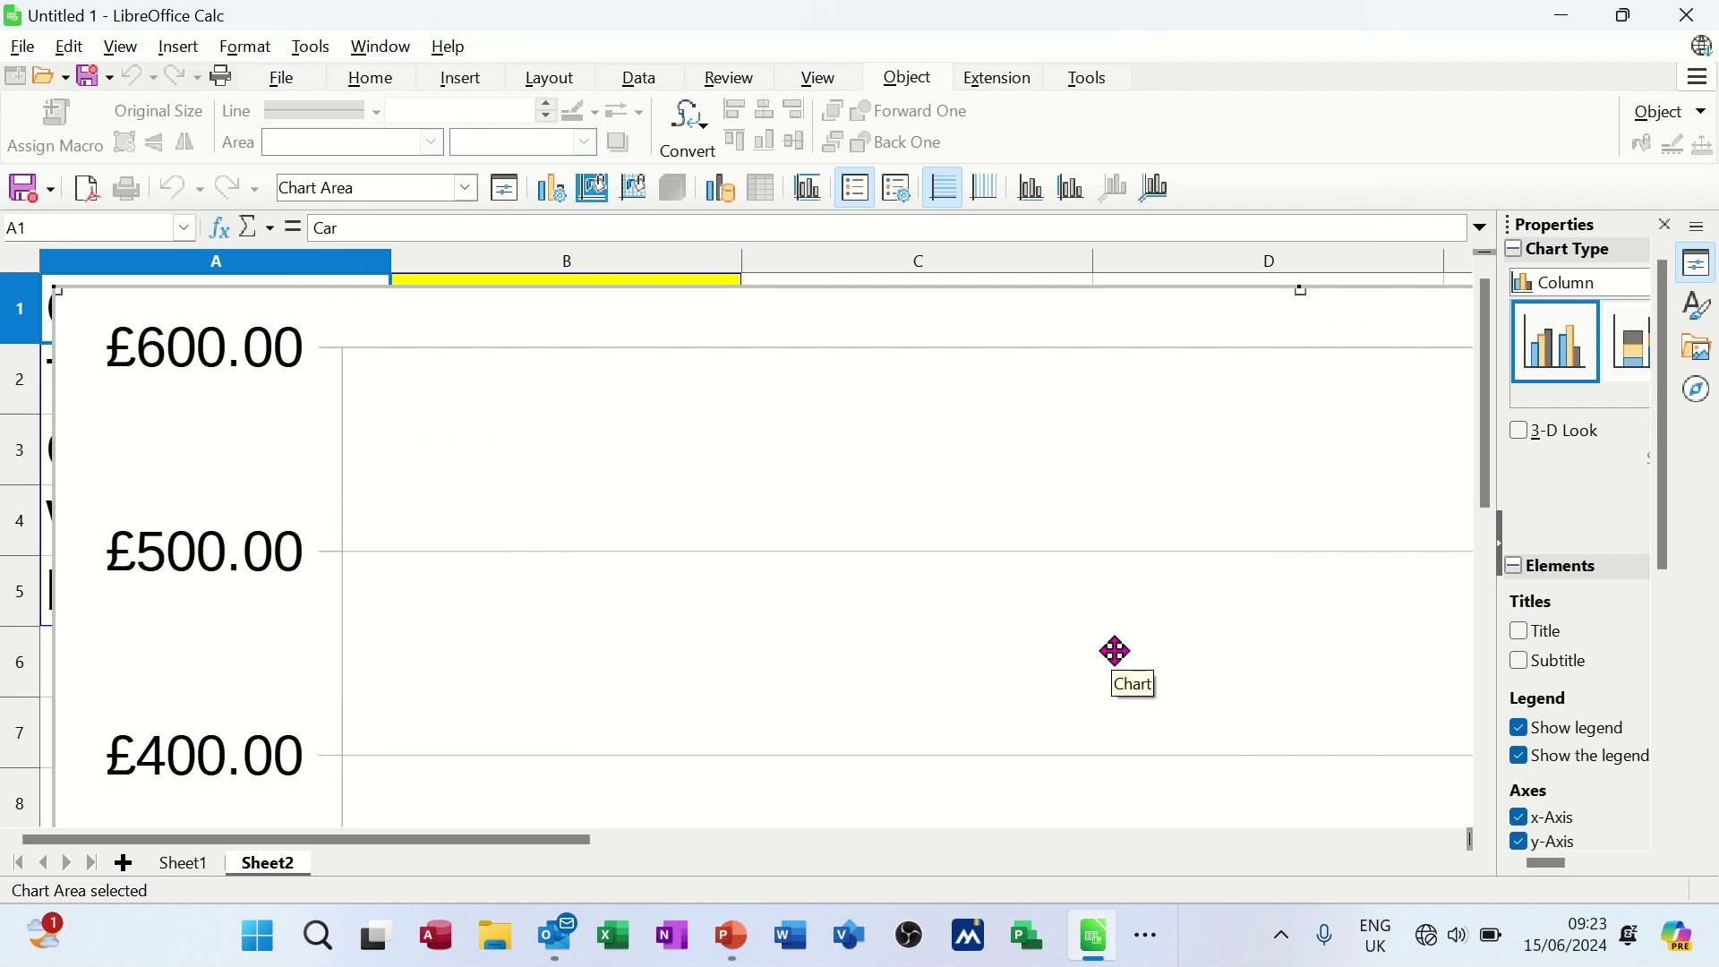
left_click(875, 338)
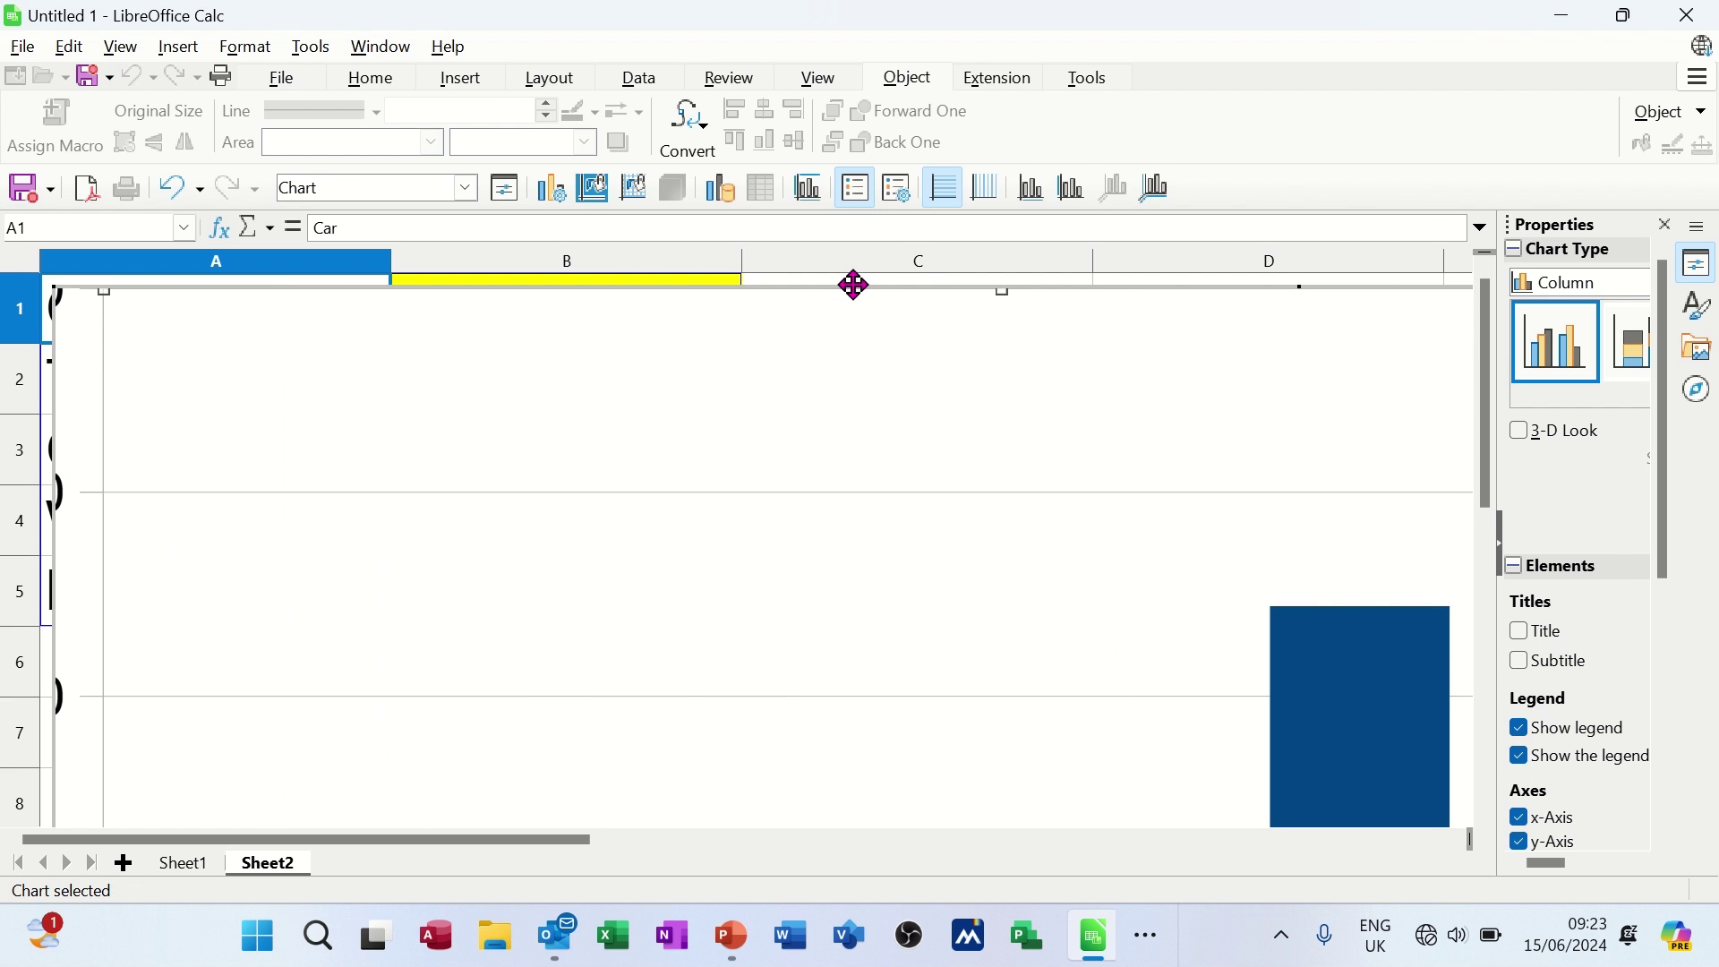
key("Escape")
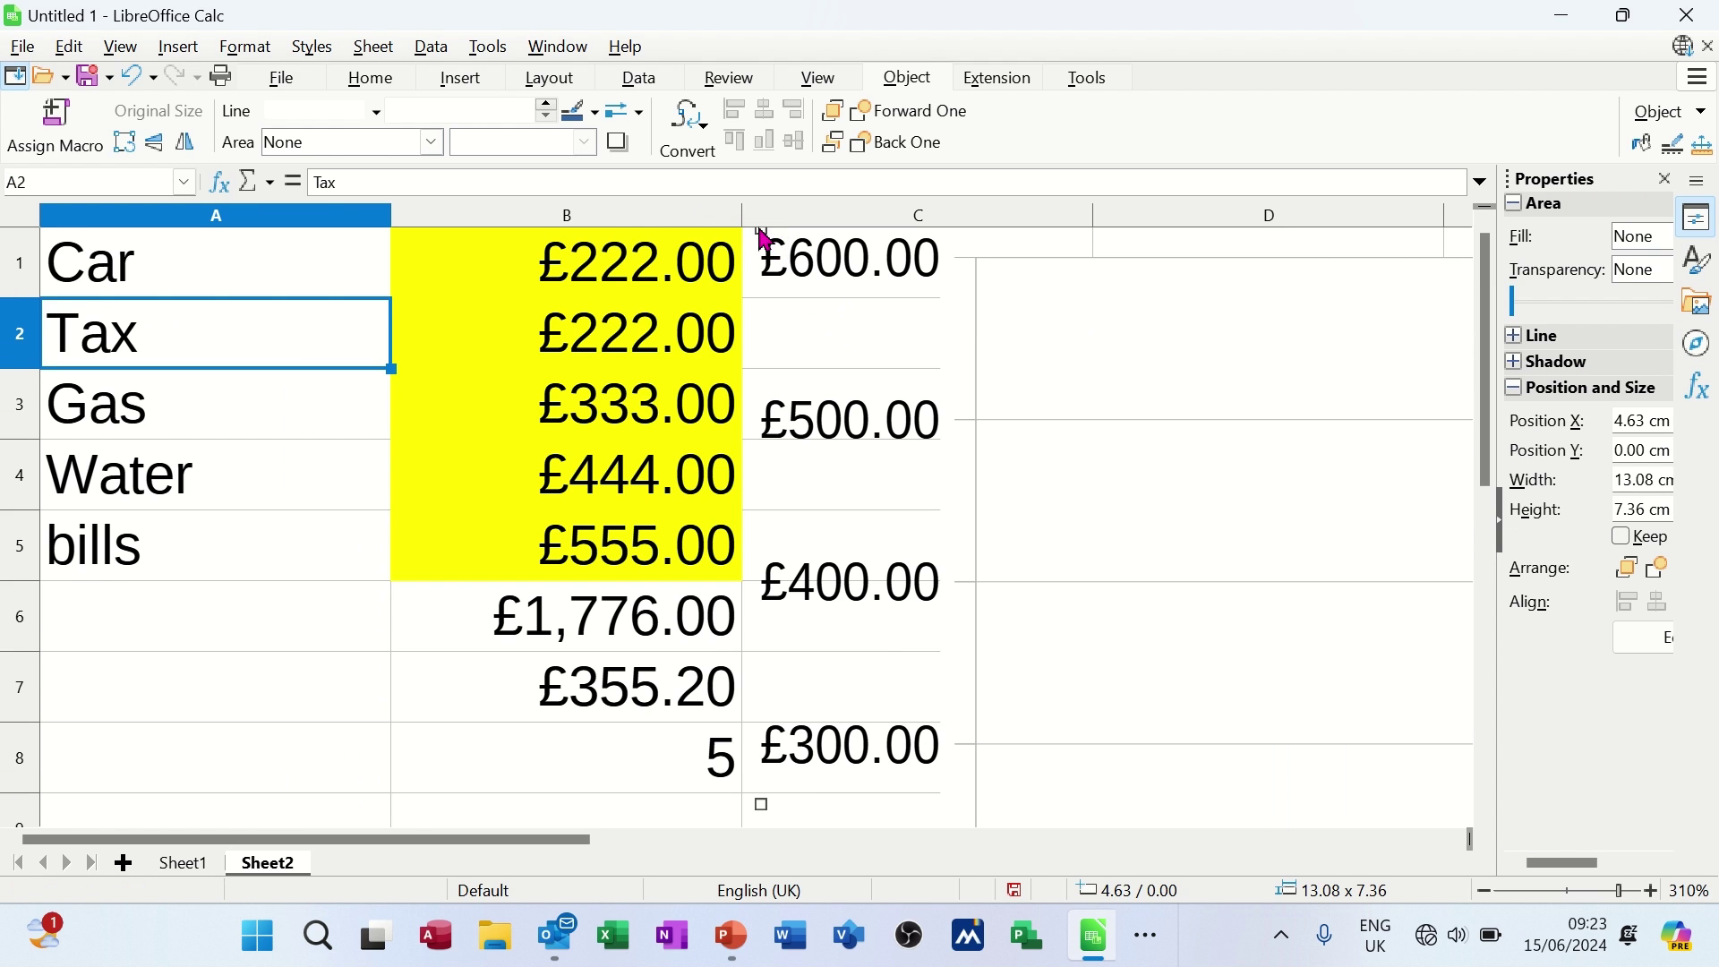
Shrink the chart to about 6.73 × 3.79 cm and move it up against column B
left_click_drag(759, 232, 1187, 469)
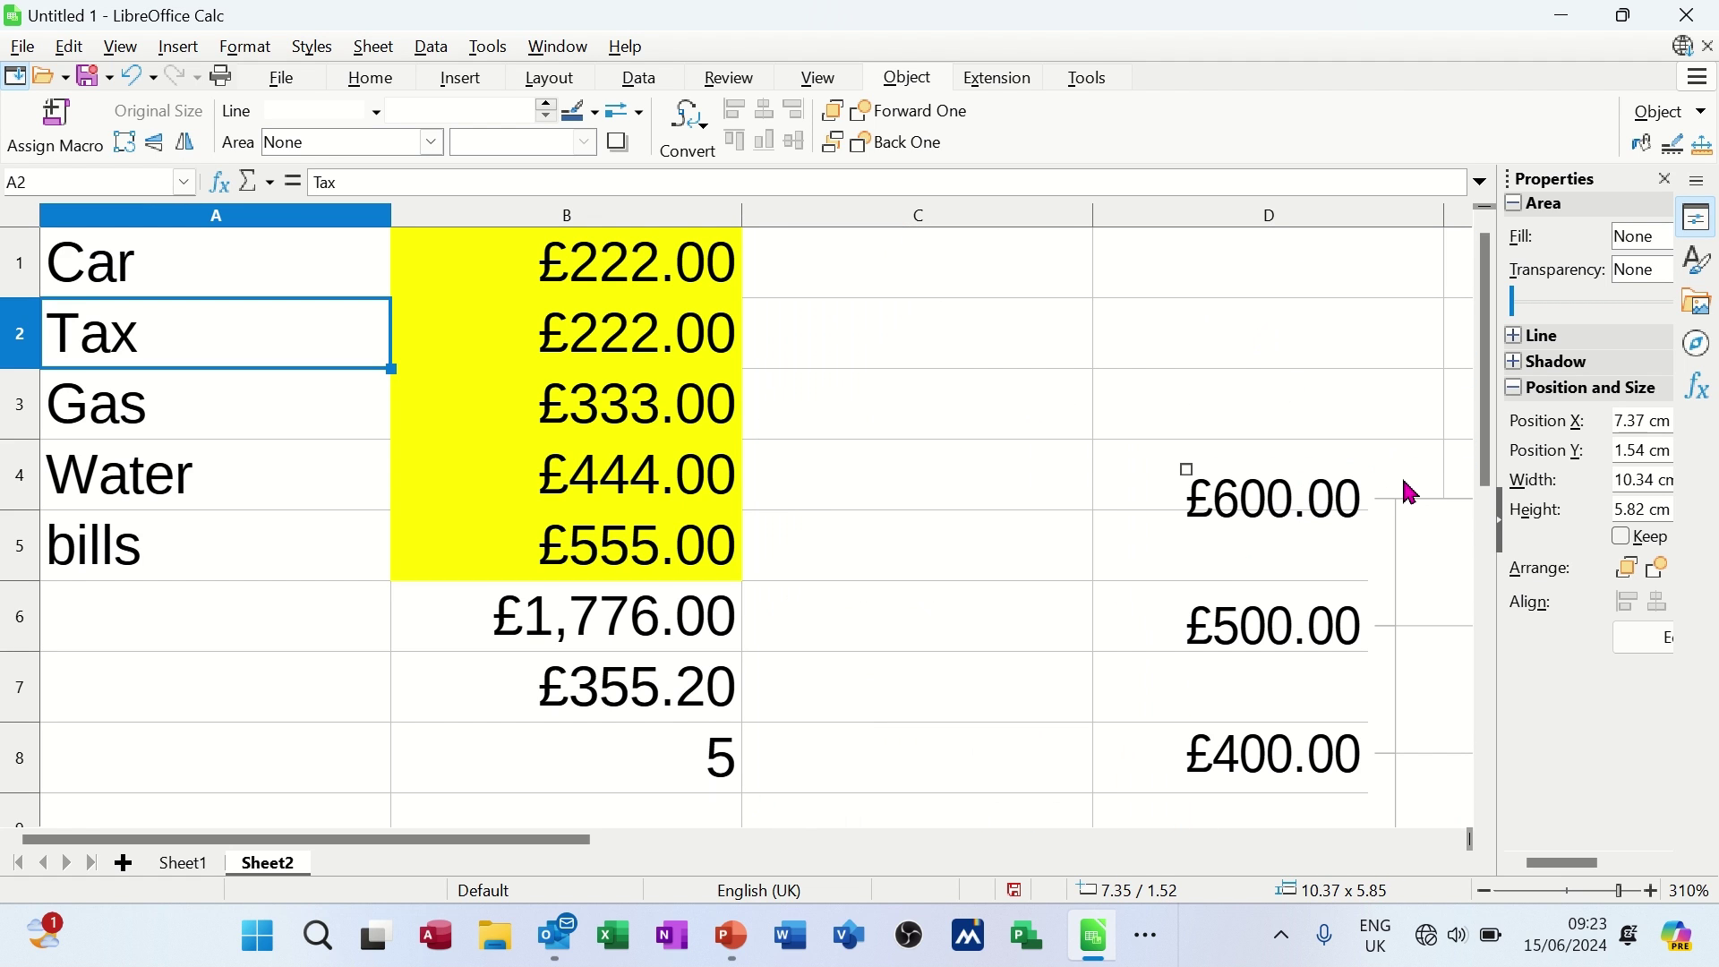
left_click_drag(1404, 501, 897, 283)
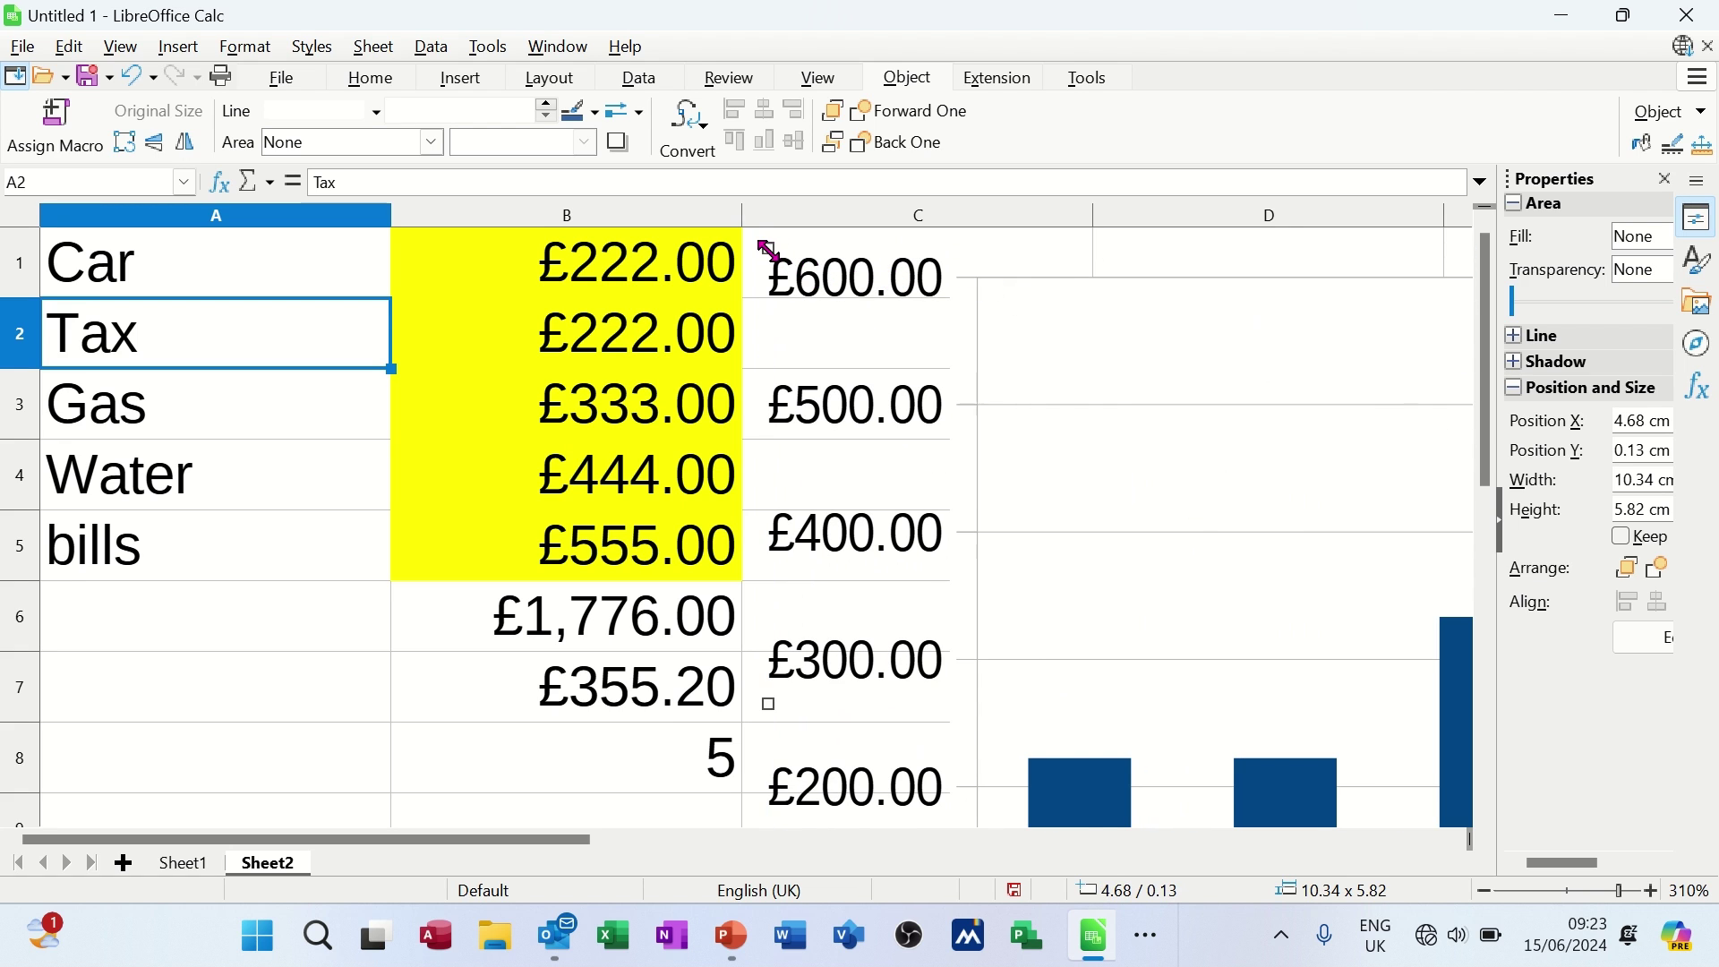
left_click_drag(769, 250, 1073, 425)
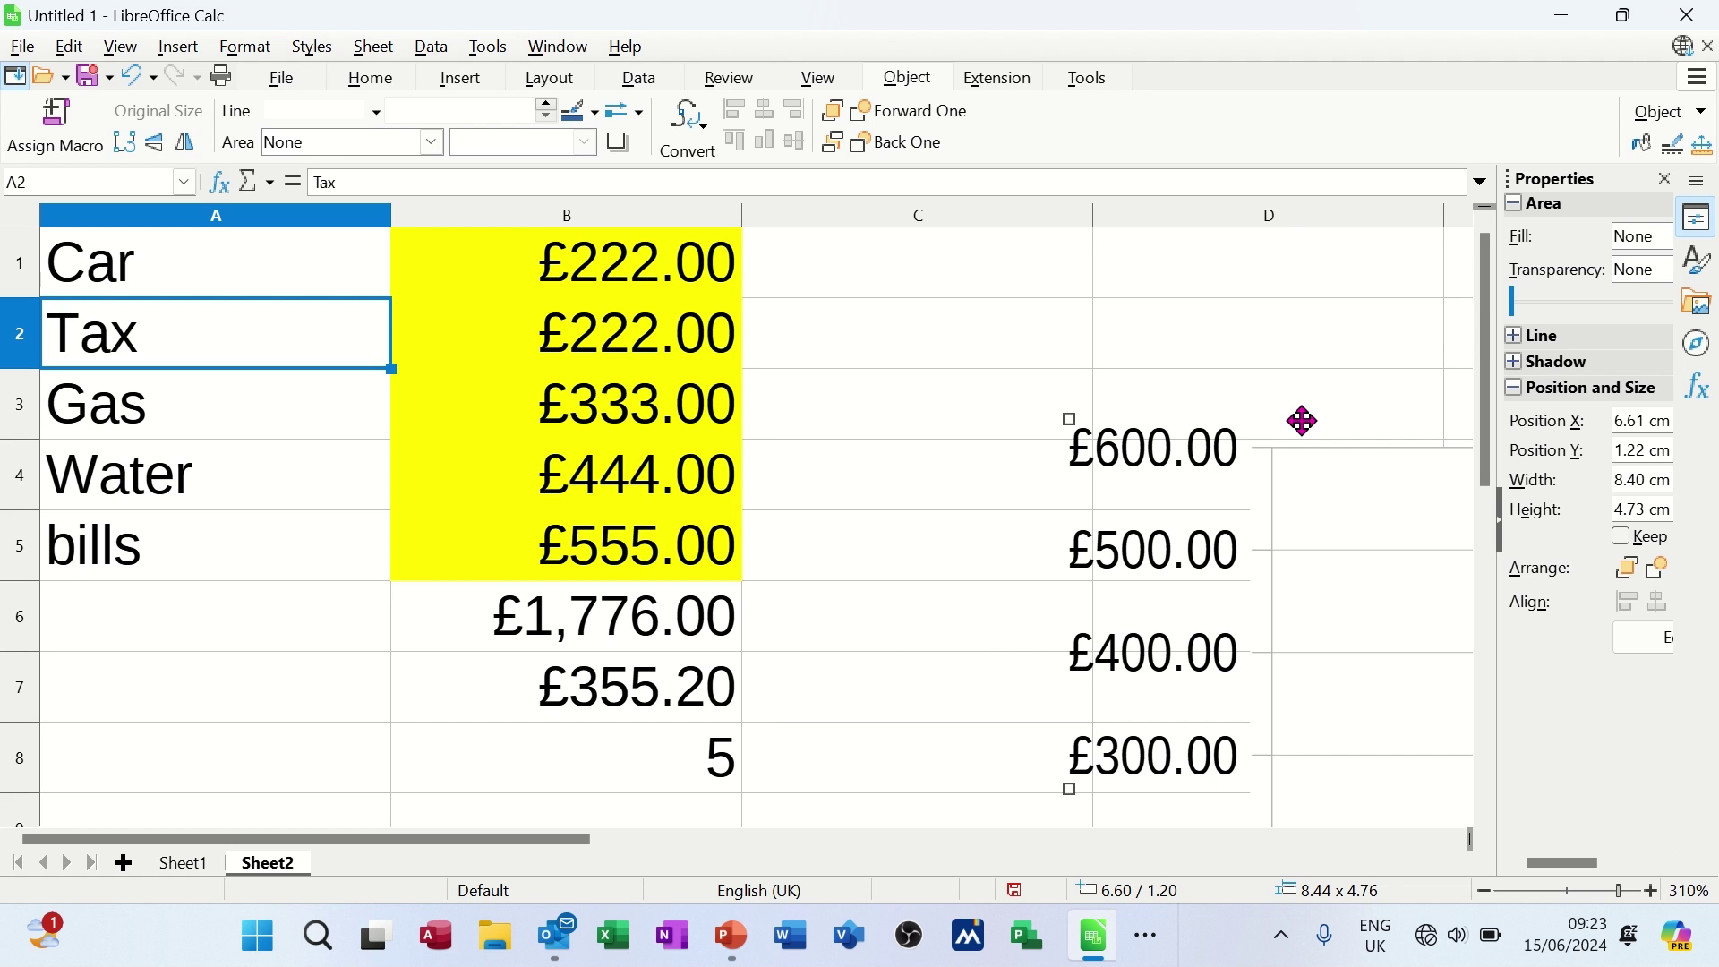
left_click_drag(1301, 411, 1005, 234)
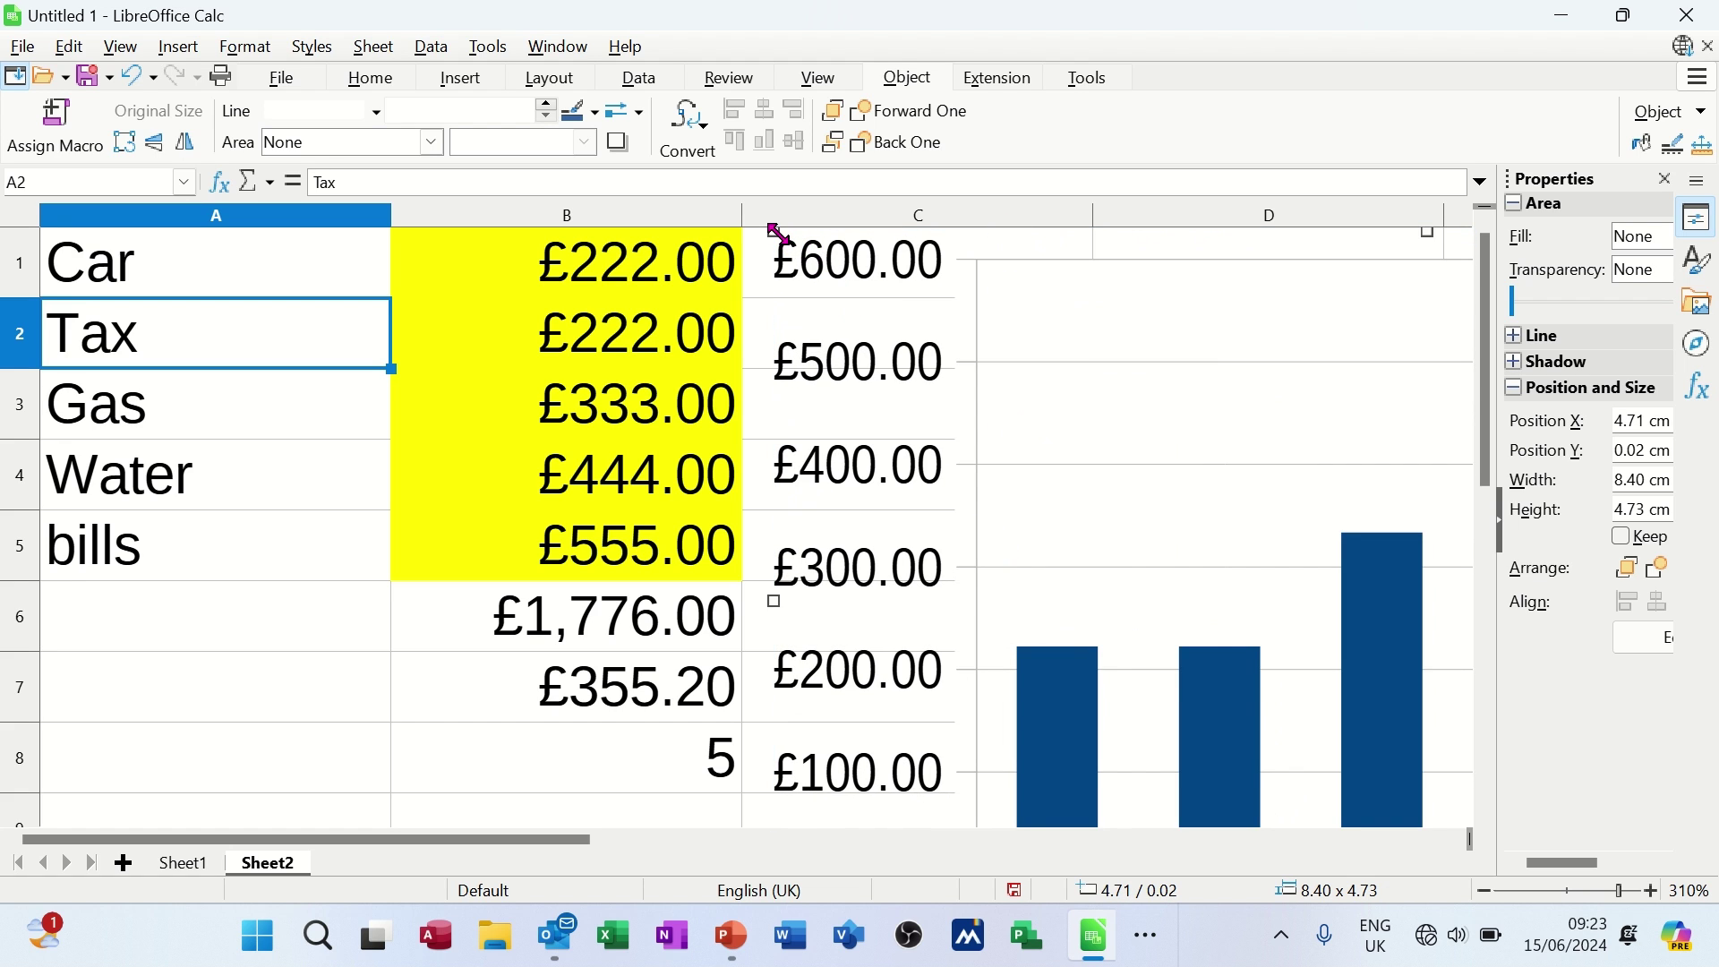
left_click_drag(777, 234, 1034, 378)
left_click_drag(1278, 376, 996, 237)
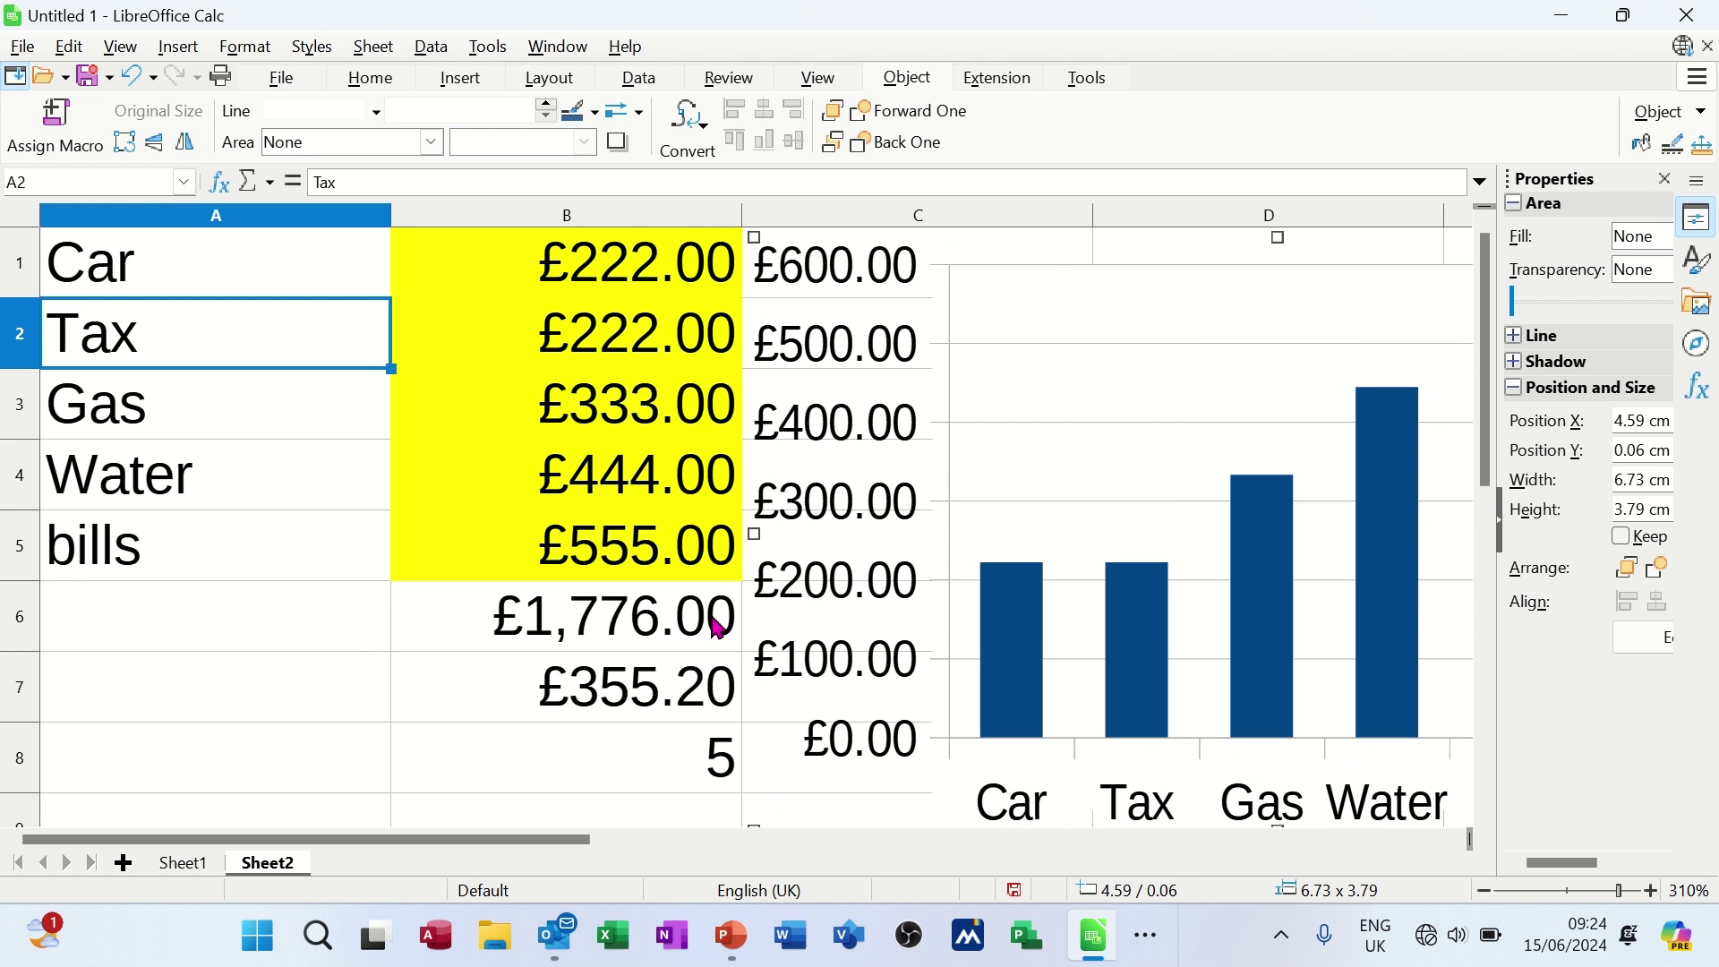
scroll(367, 673, "down", 5)
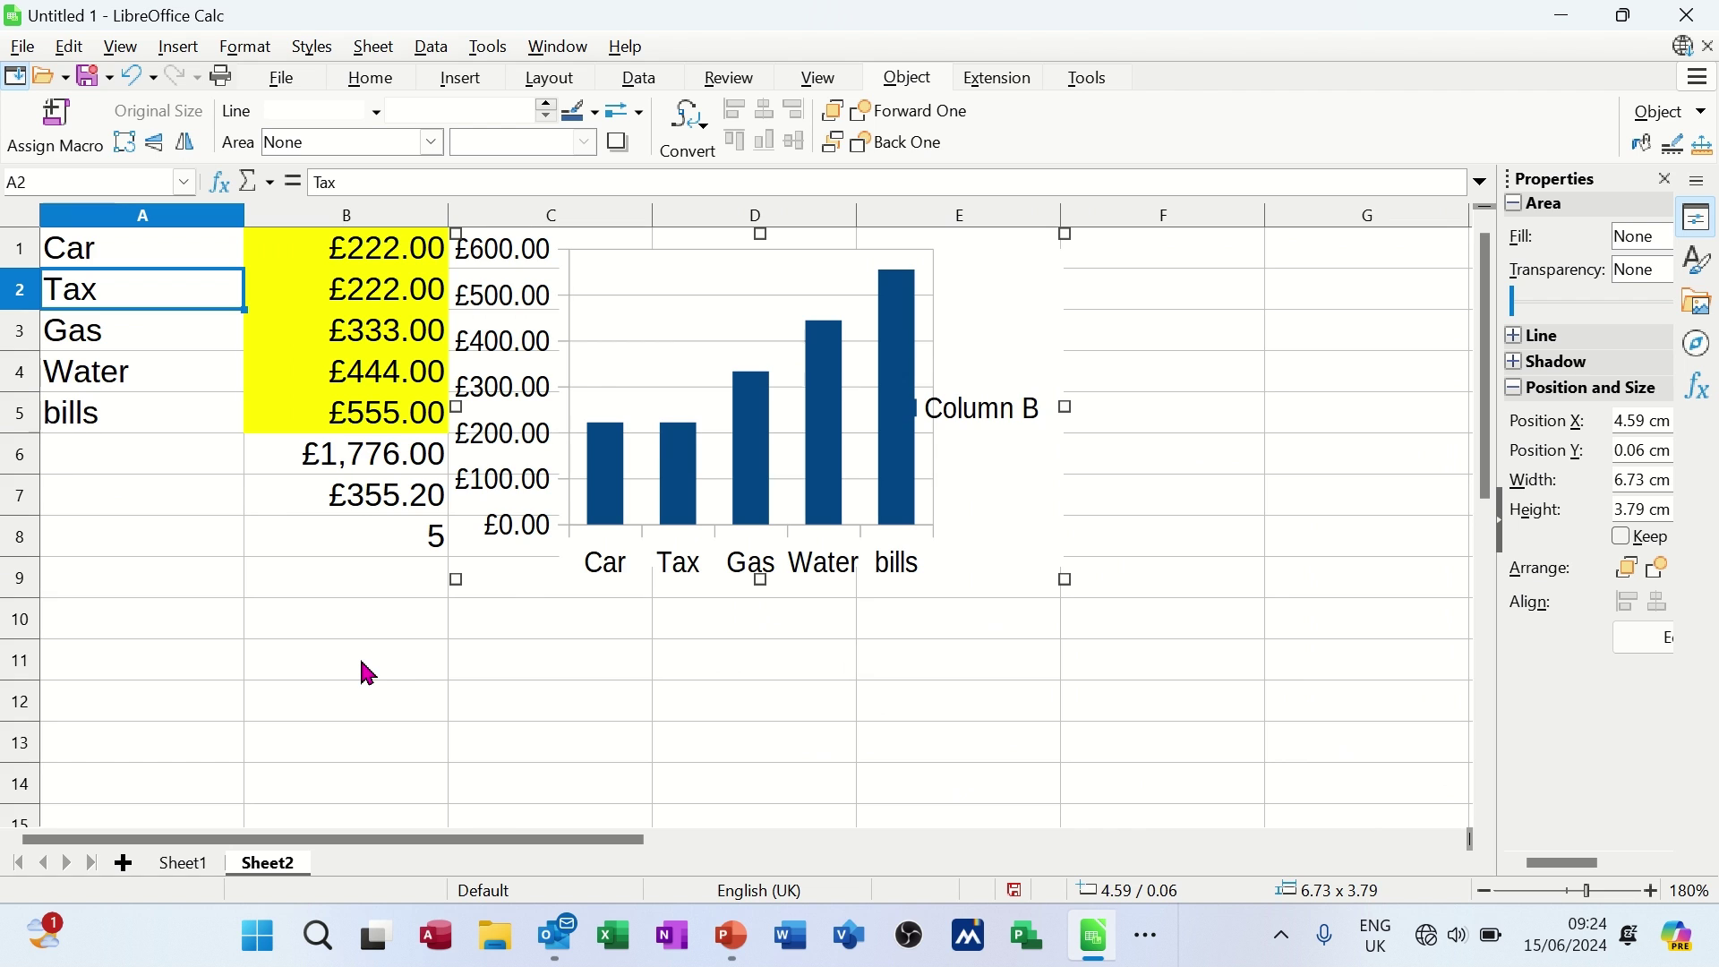
Nudge the chart right and enter 667 as the Car amount in B1
left_click_drag(1053, 287, 1158, 291)
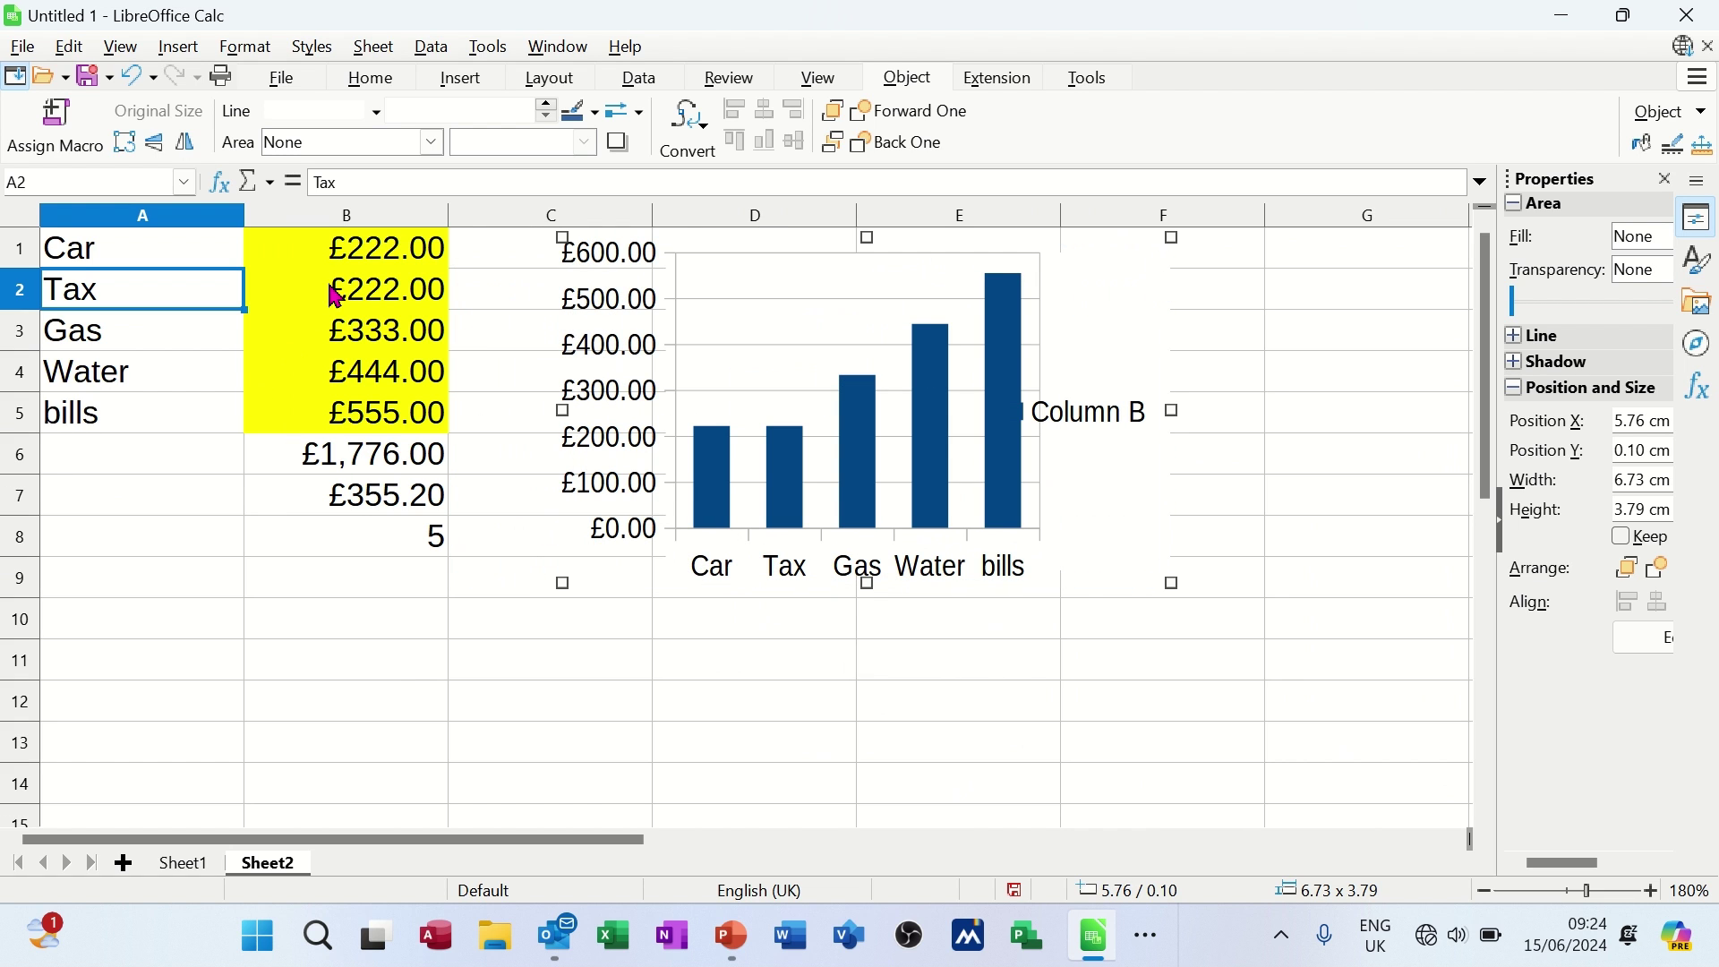
left_click(330, 259)
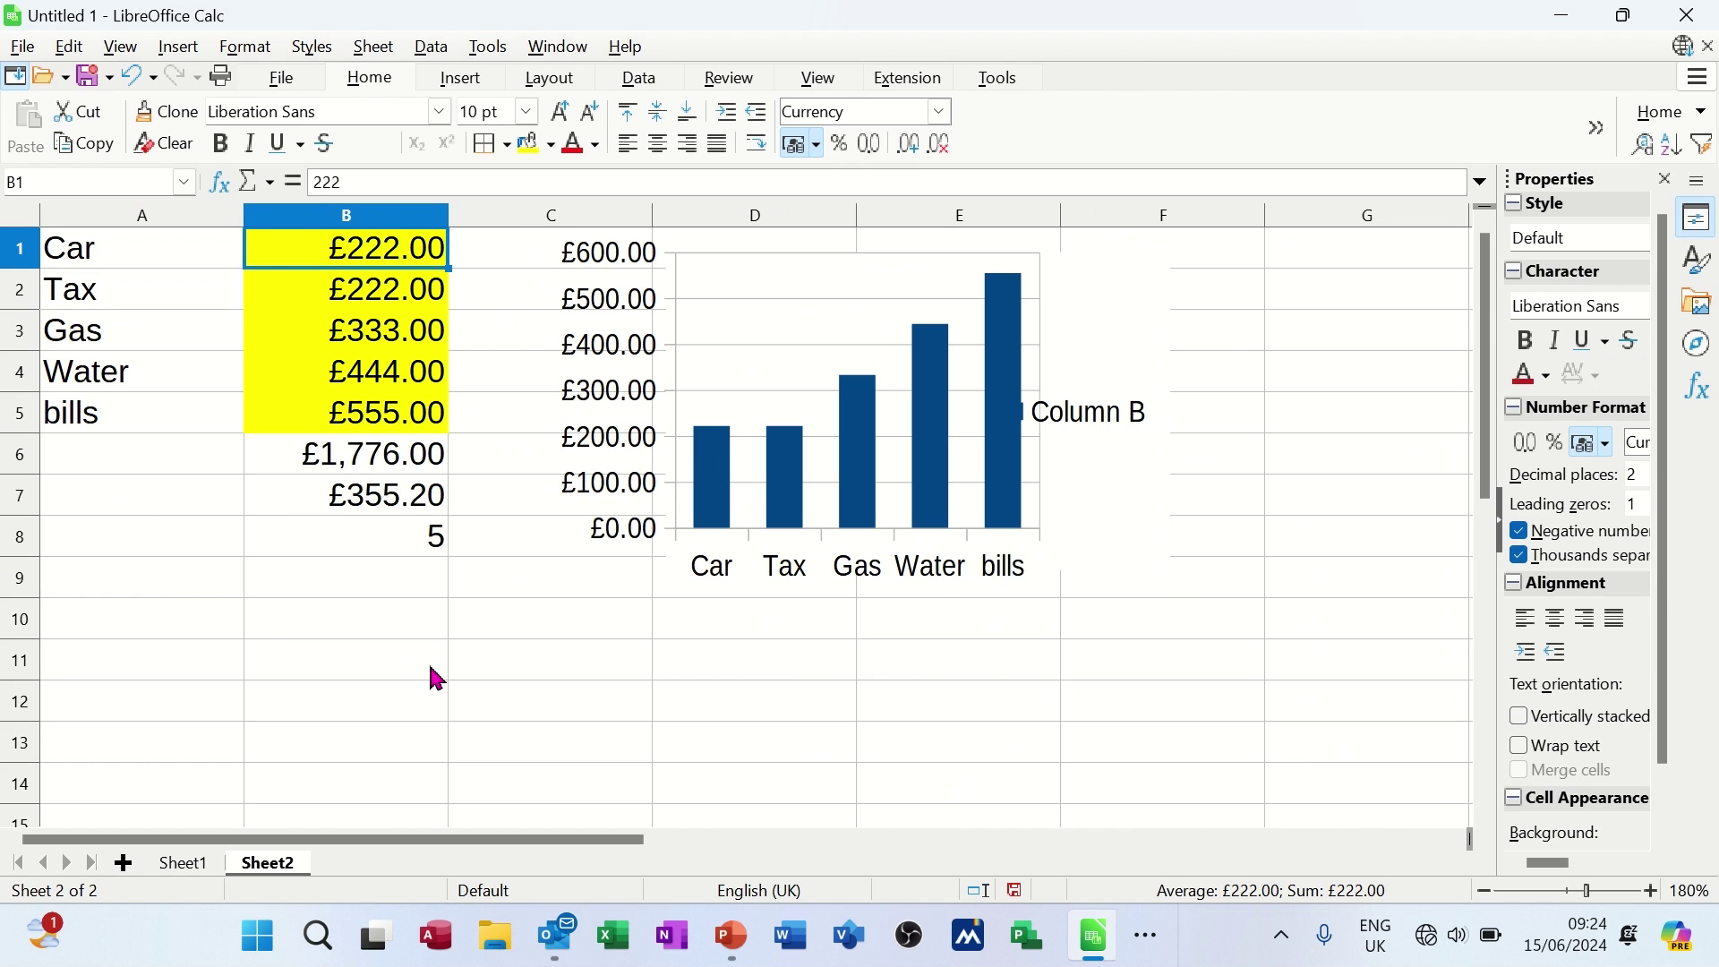
type("667")
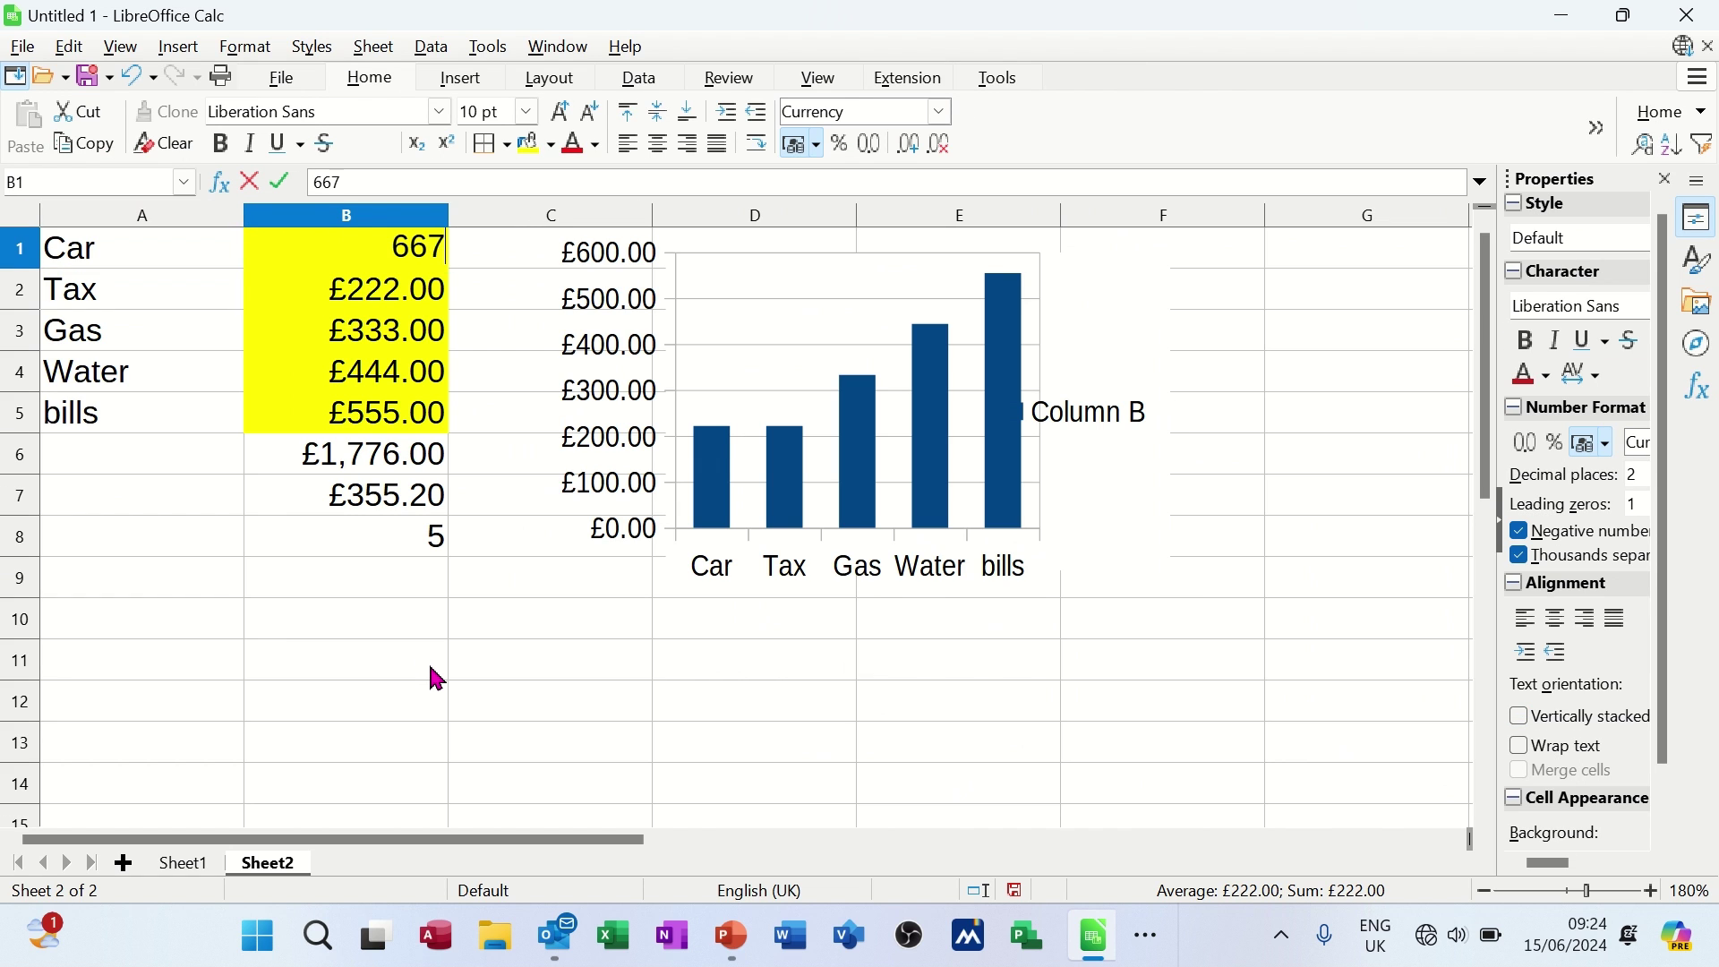
key("Return")
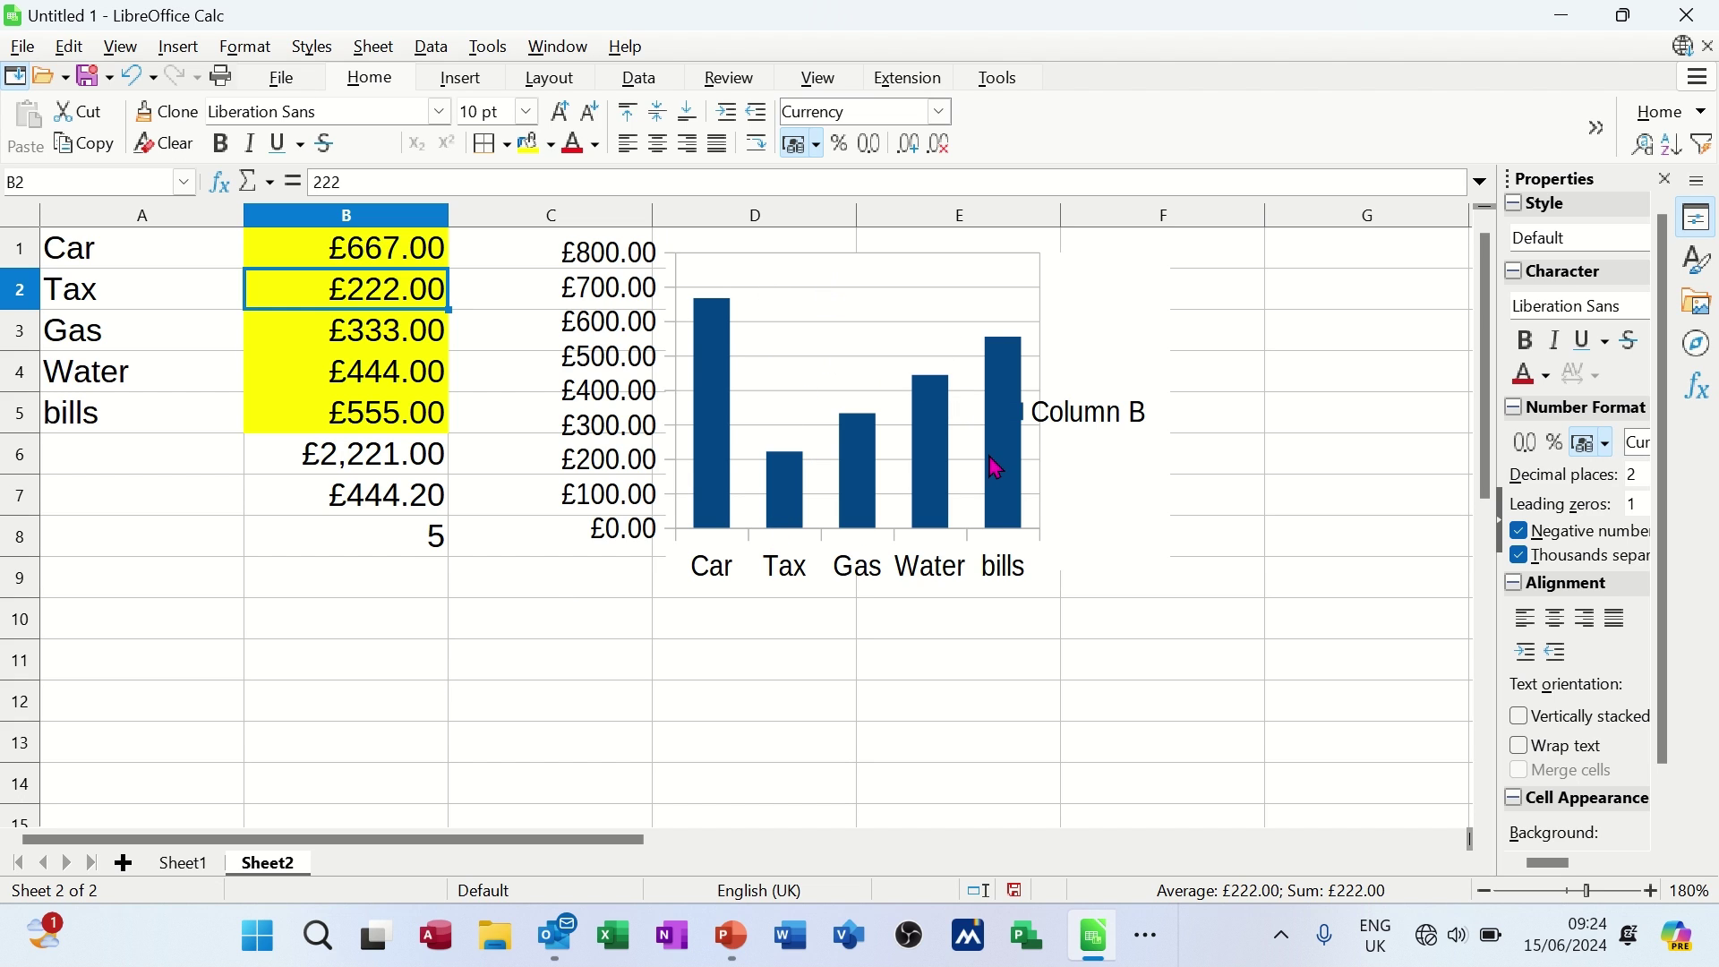
Delete the chart's 'Column B' legend, leaving only the five expense bars
left_click(1103, 410)
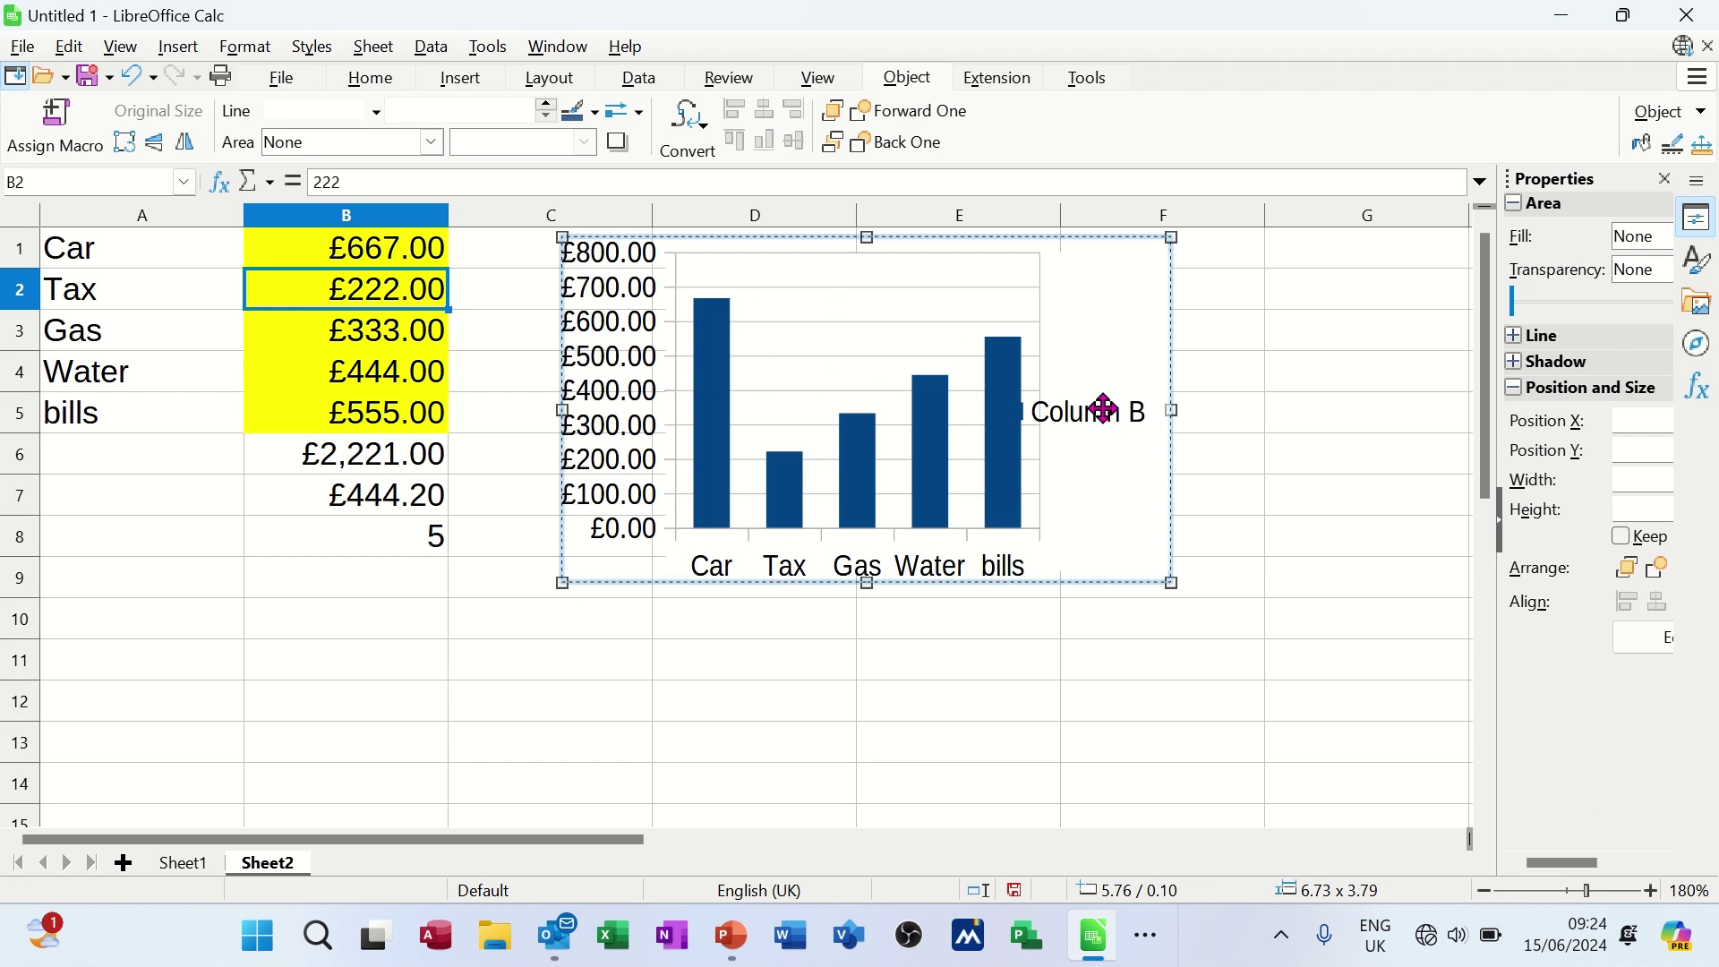
double_click(1104, 410)
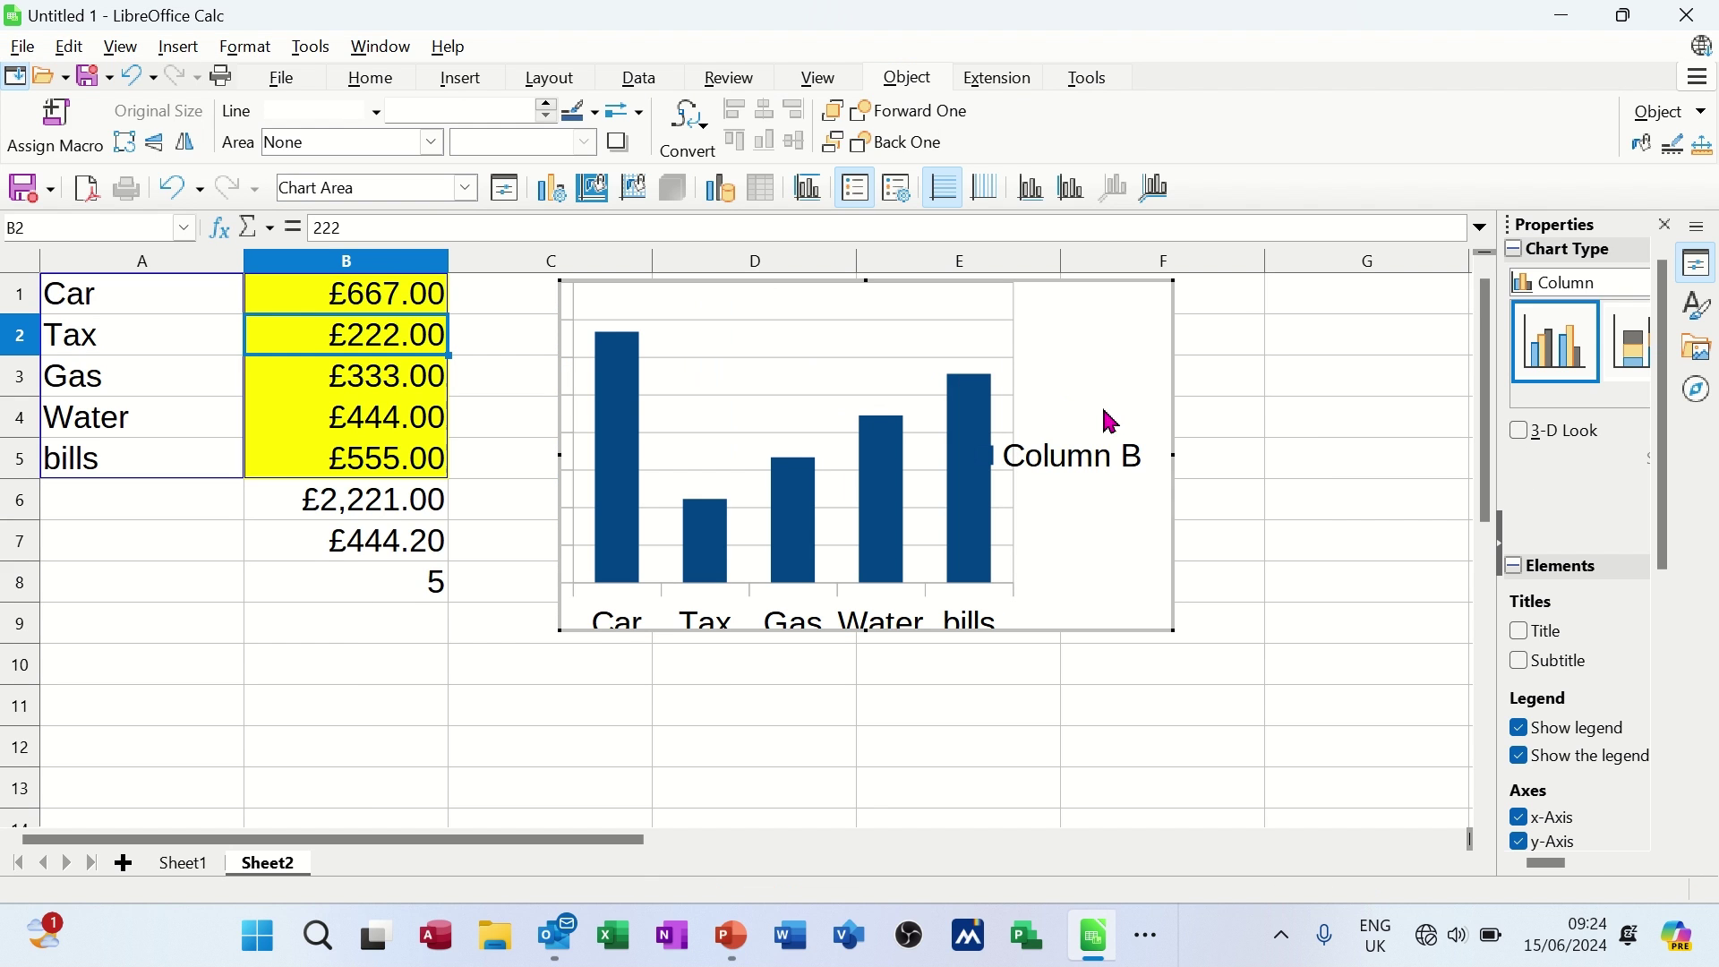
left_click(1086, 465)
key("Delete")
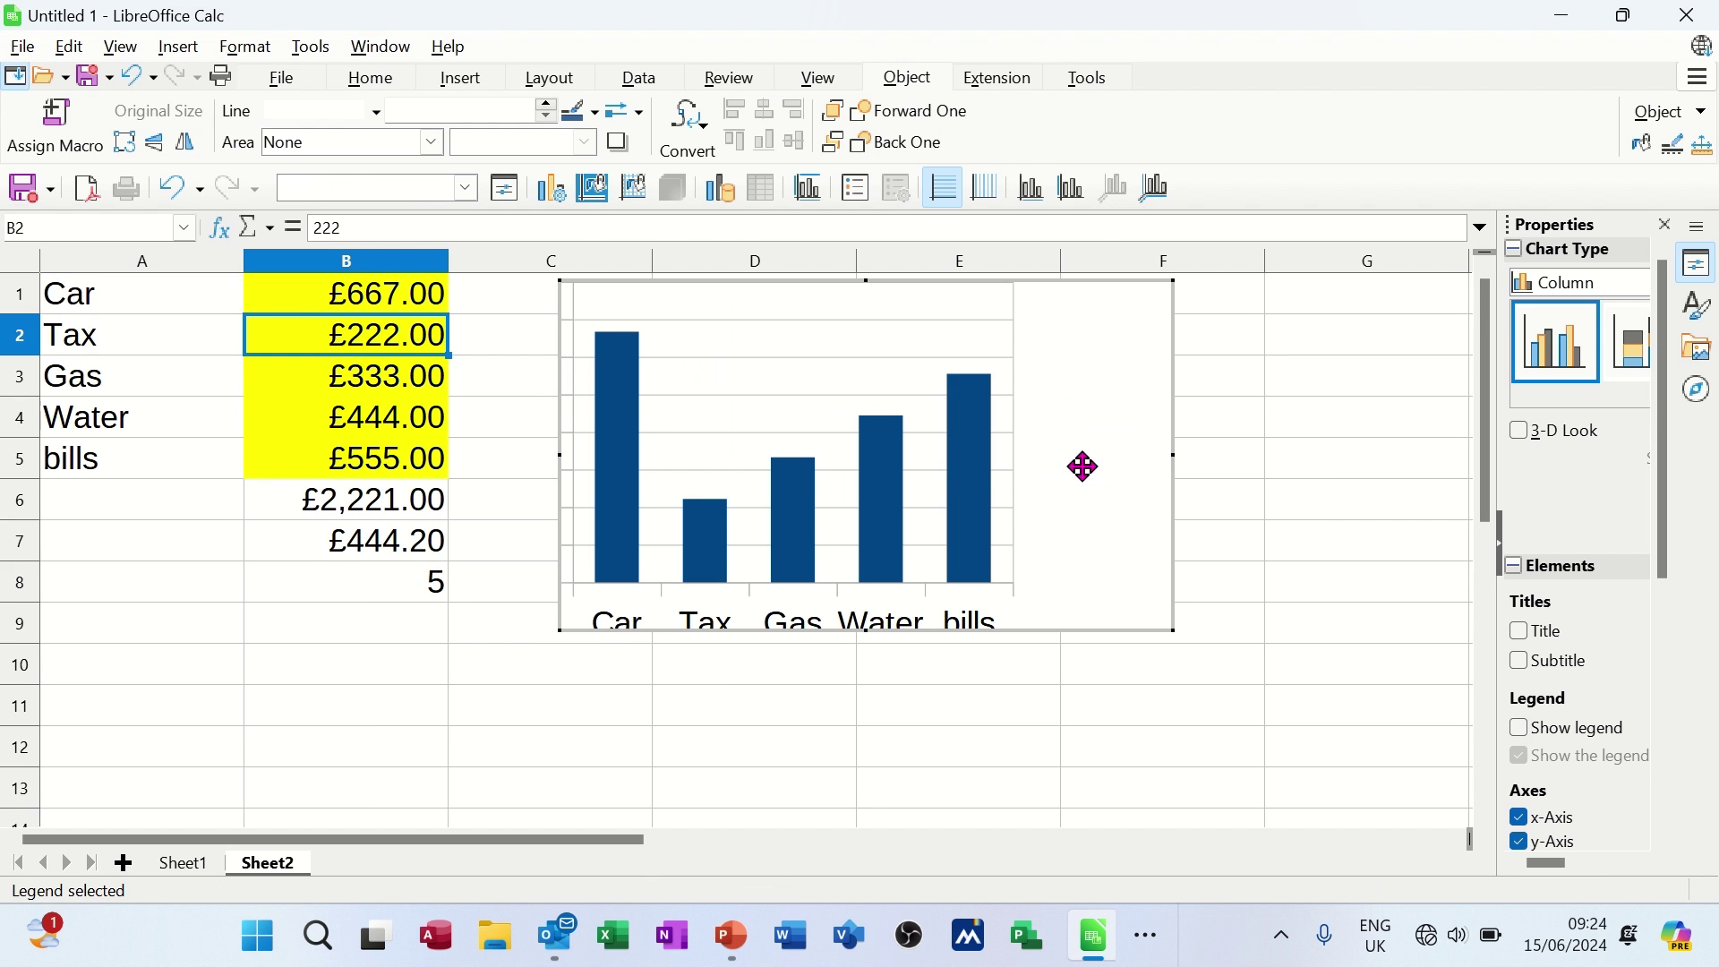
left_click(1337, 492)
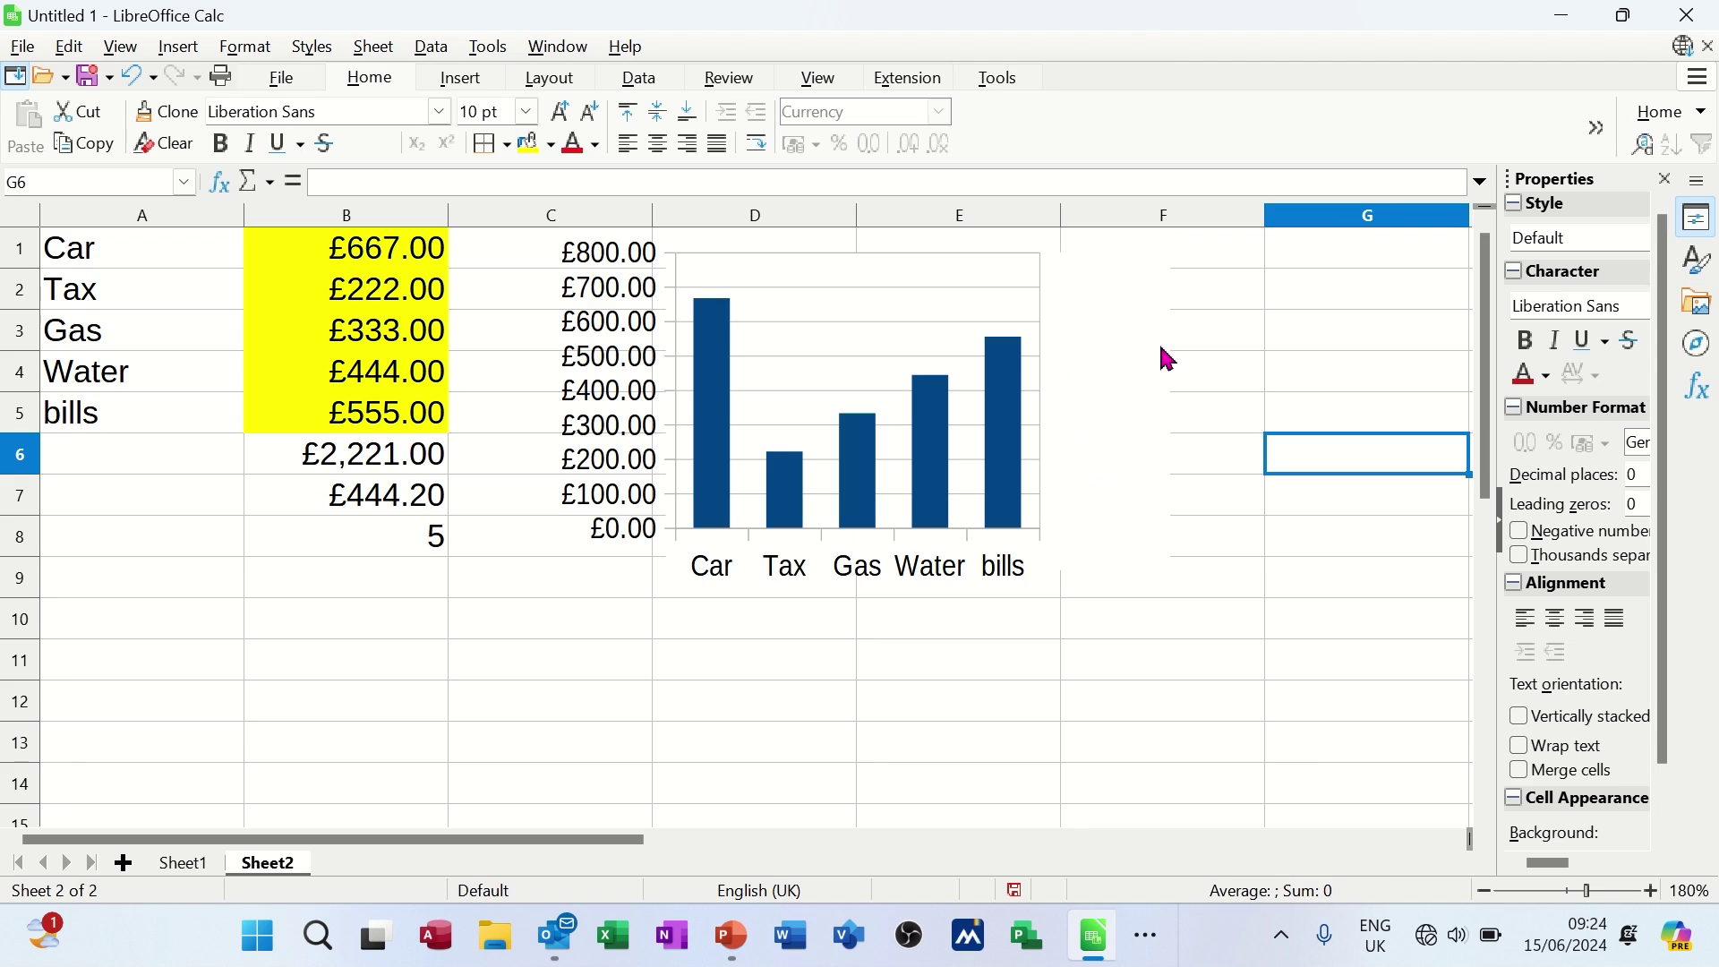